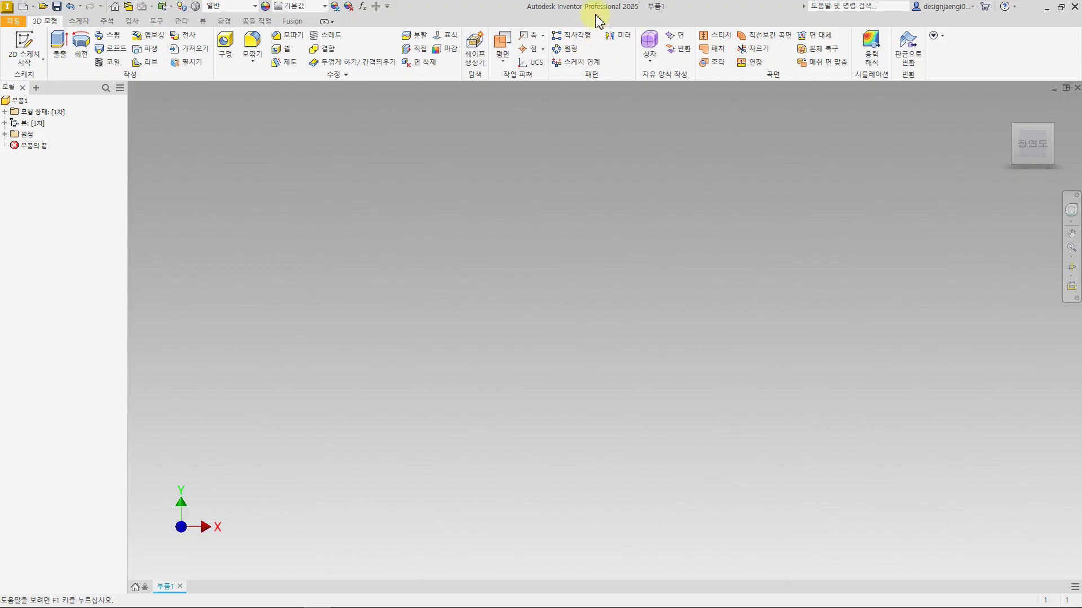
- Reveal the shaft drawing PDF and examine its overall length, end-section and middle-section lengths, and the central collar
double_click(595, 7)
click(374, 174)
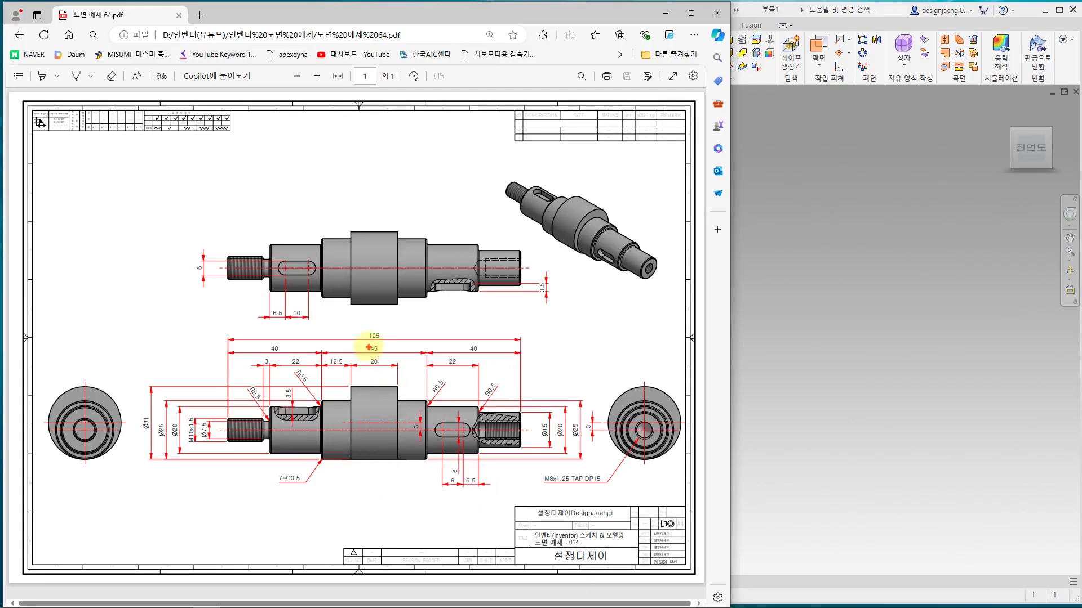
mouse_move(365, 337)
mouse_down()
mouse_move(381, 318)
mouse_move(373, 342)
mouse_up()
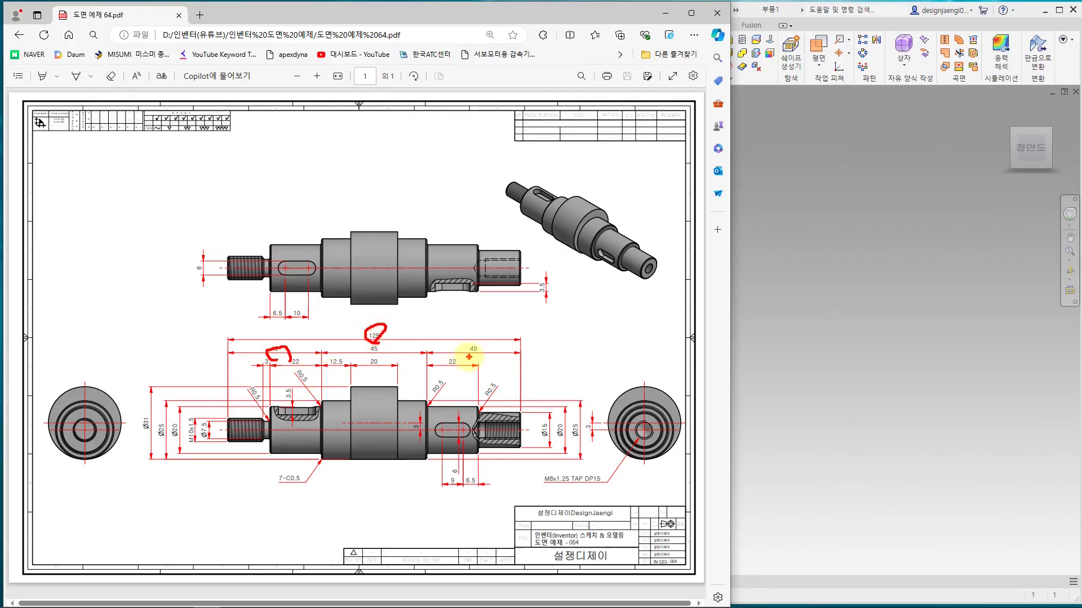
drag(471, 357, 480, 338)
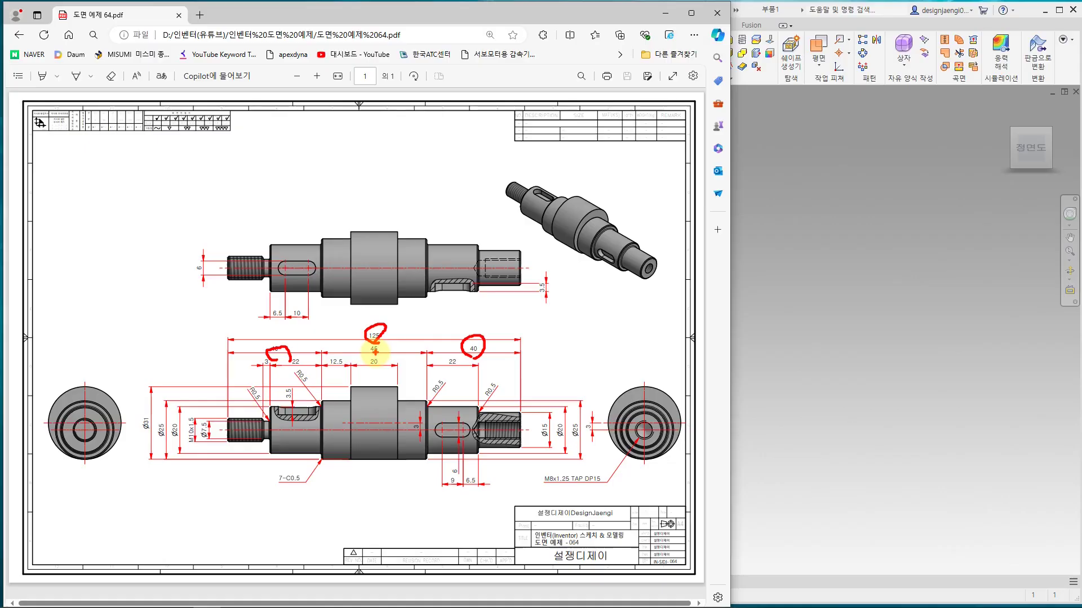
drag(374, 352, 372, 497)
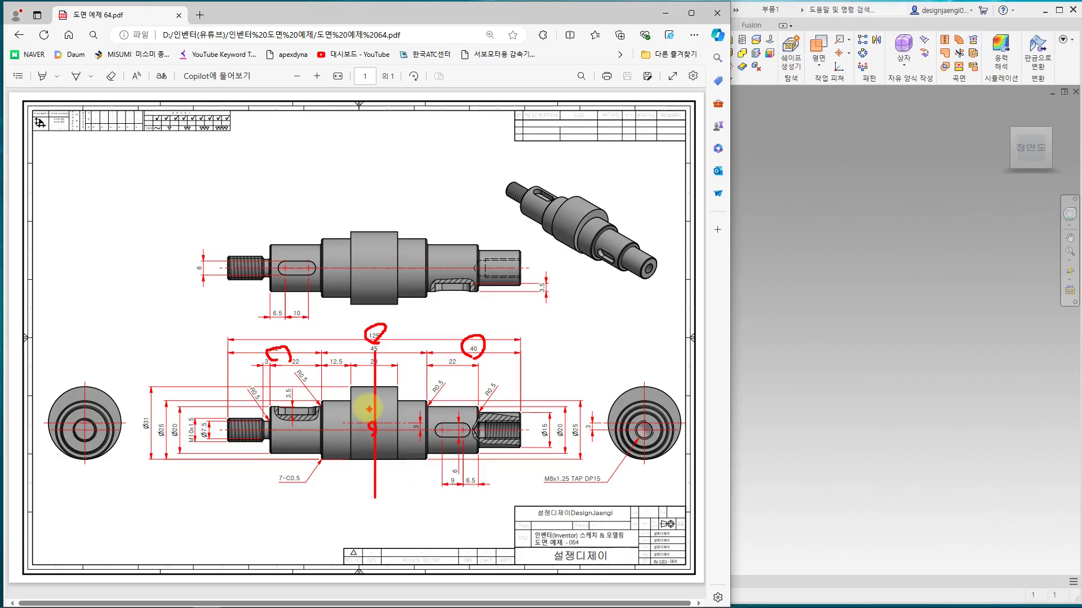
drag(339, 379, 408, 475)
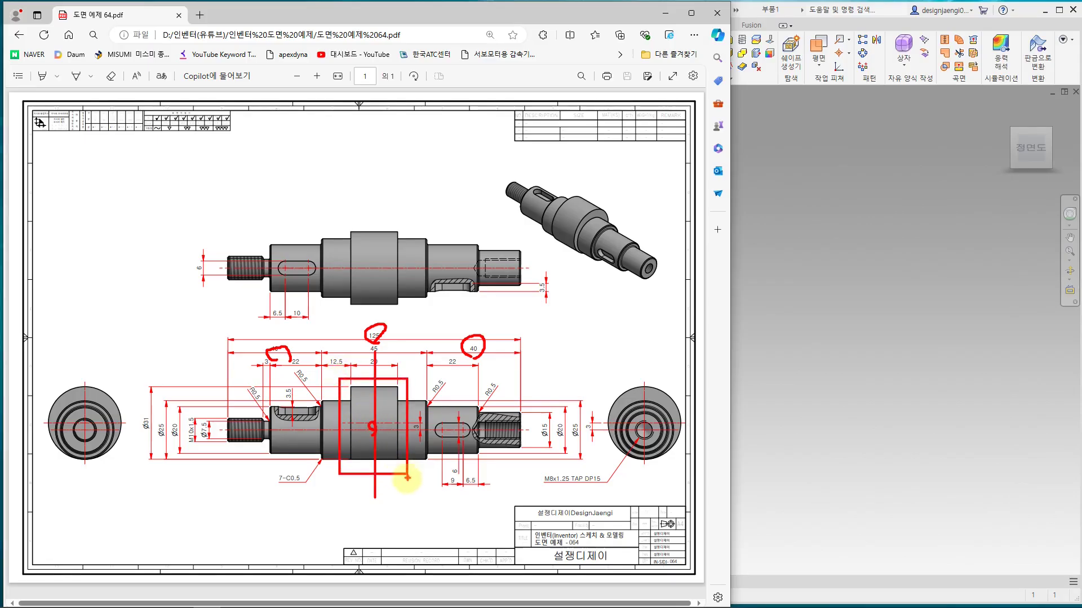
key(Escape)
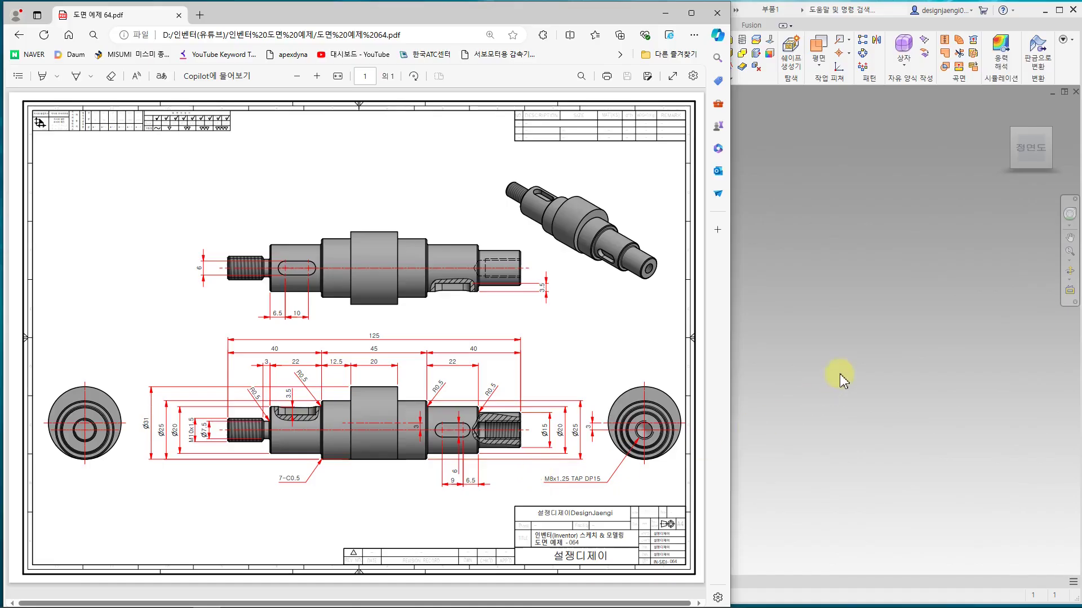
click(840, 375)
click(334, 305)
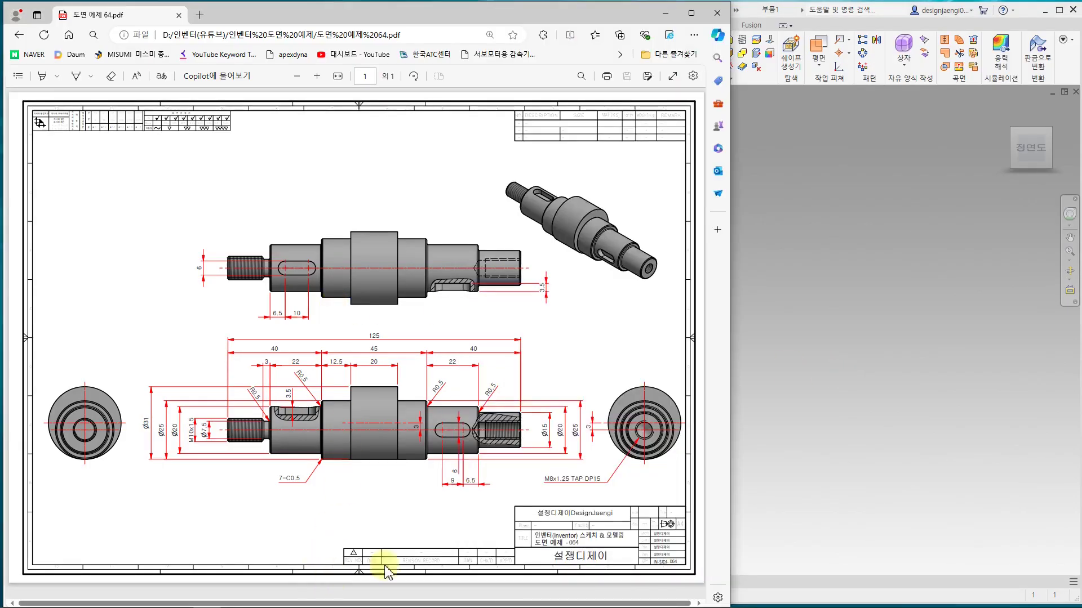
- Narrow the PDF window beside the model, then enlarge and reposition the drawing to show both dimensioned shaft views
drag(732, 361, 557, 372)
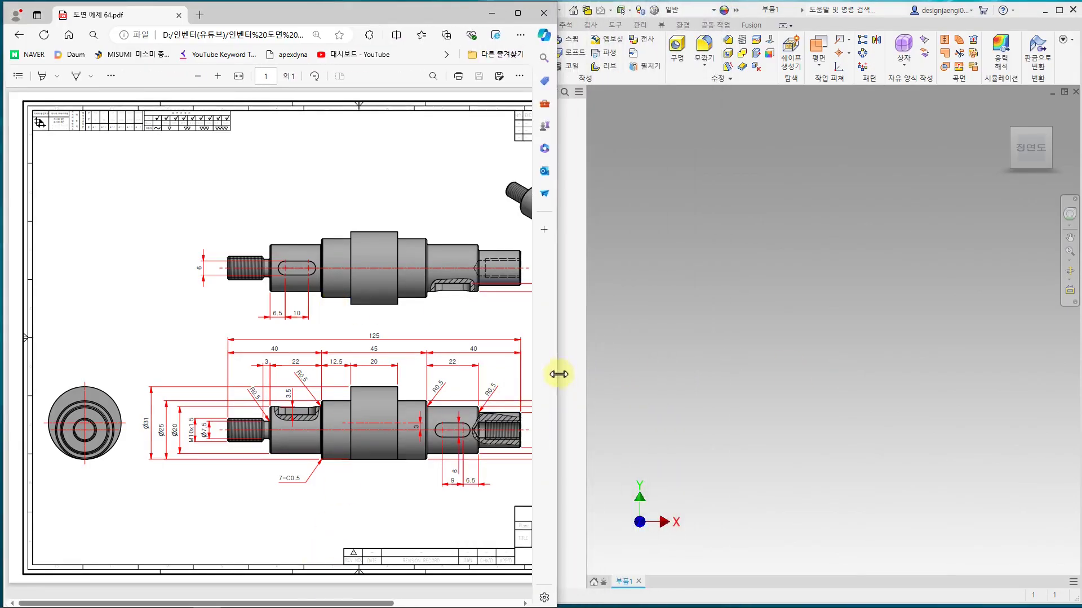
drag(355, 605, 417, 604)
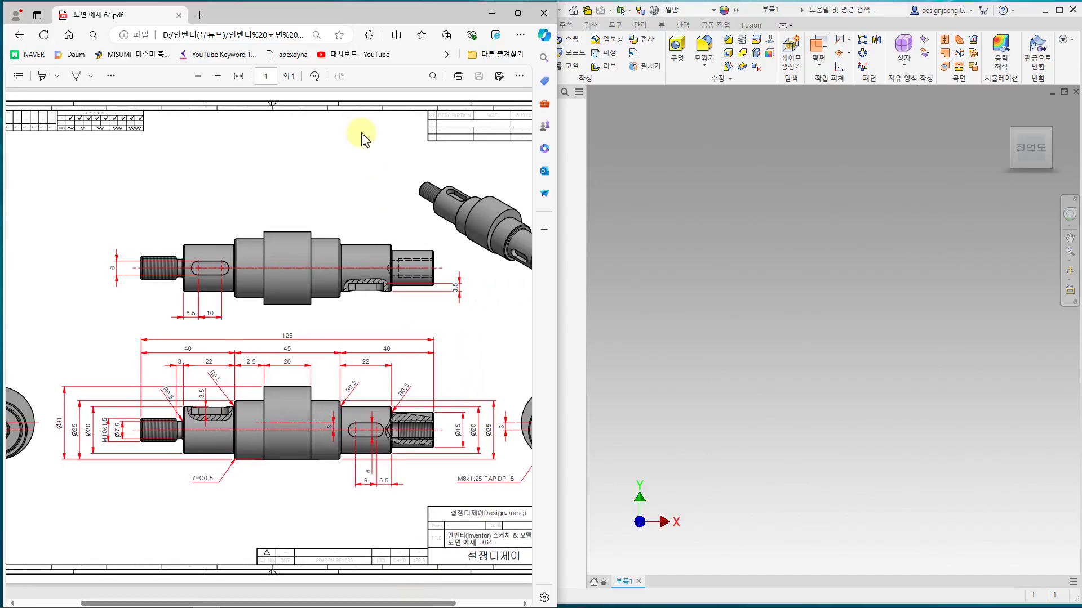
click(217, 76)
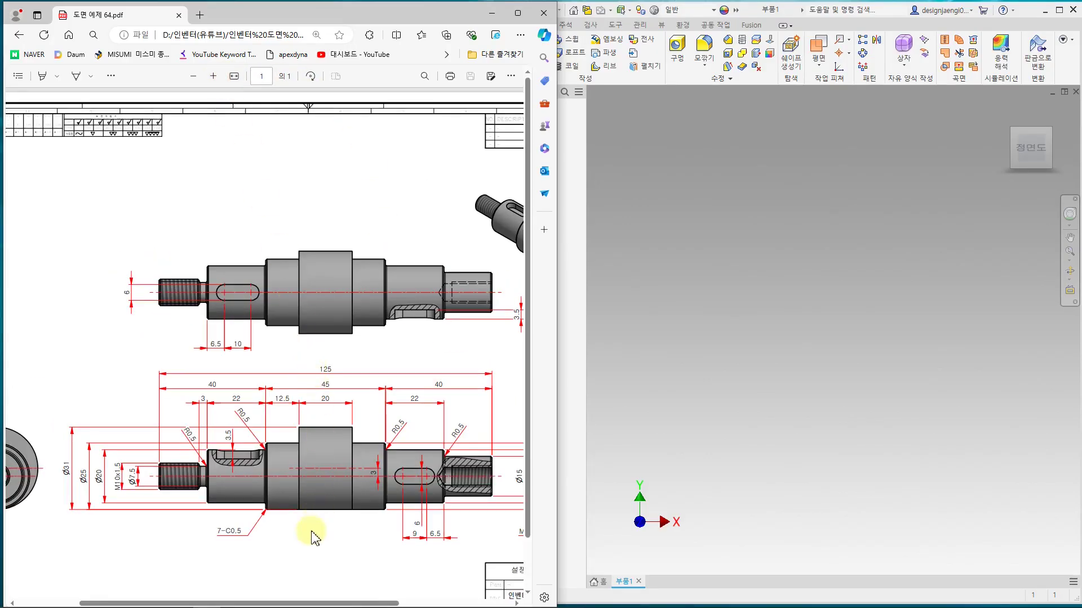
drag(310, 601, 348, 600)
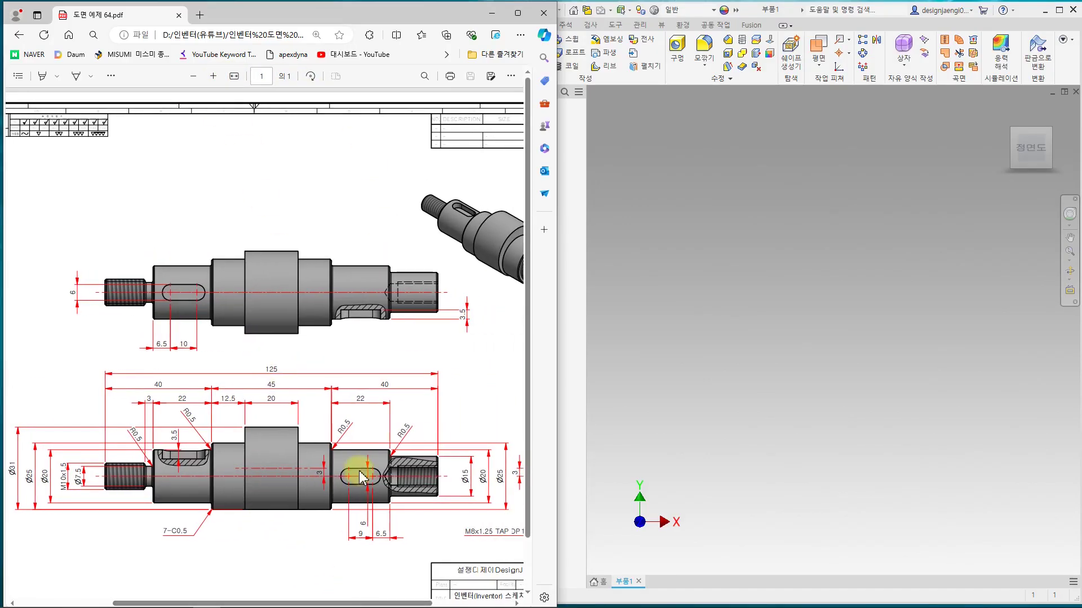
scroll(383, 333, down, 1)
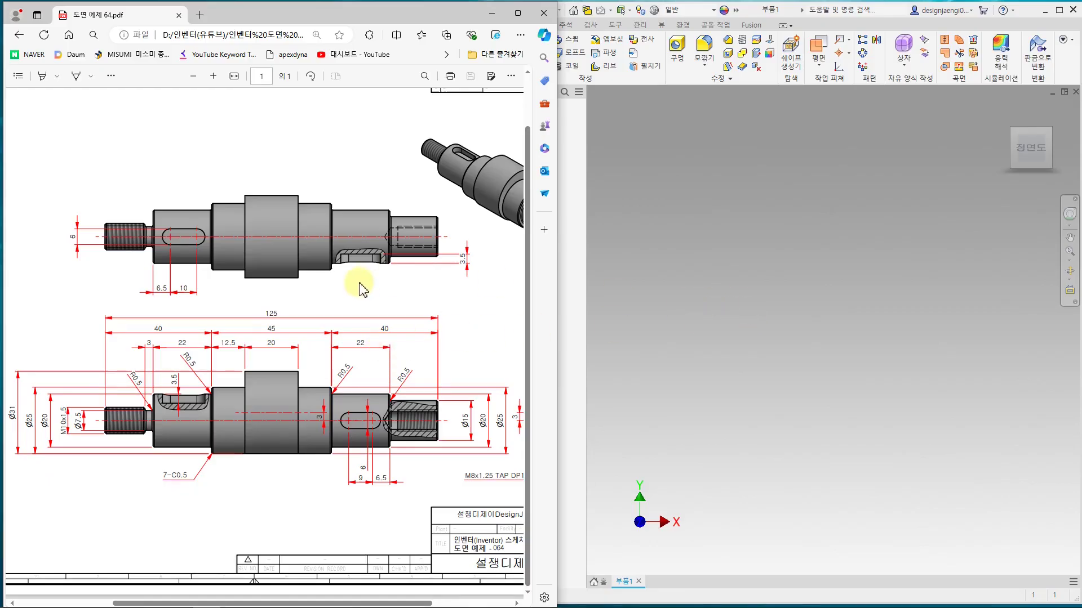
- Return to the Inventor part and start a 2D sketch on the XY plane
click(795, 219)
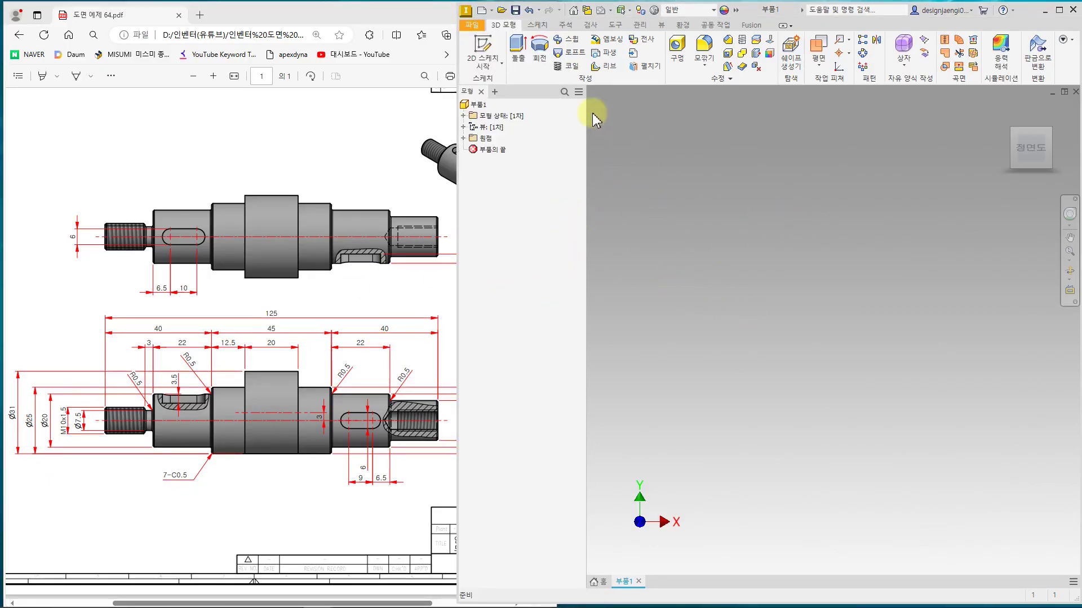
click(483, 53)
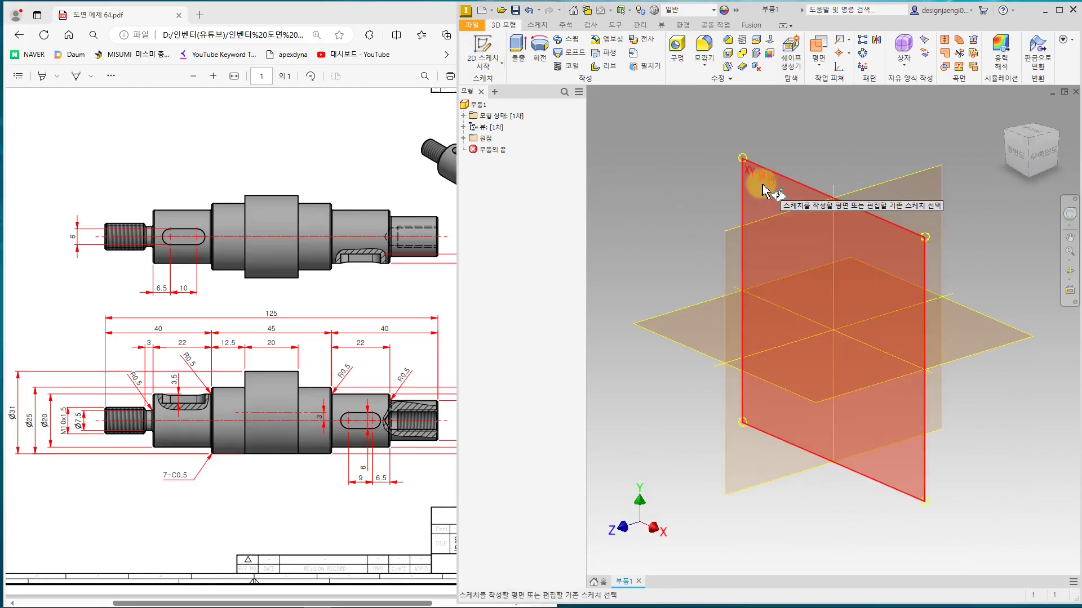
click(711, 276)
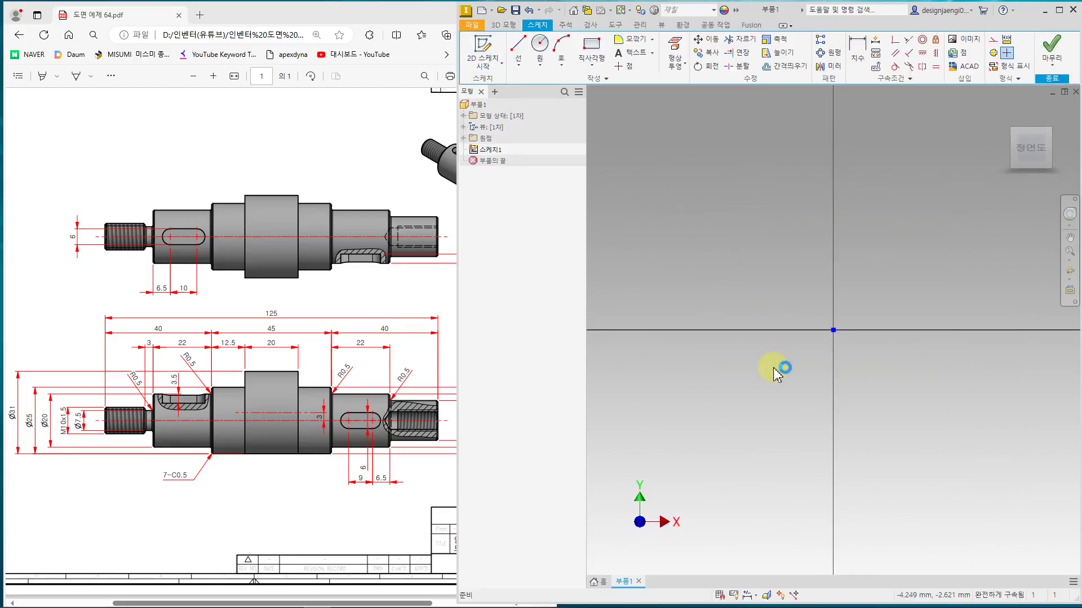
- Examine the drawing's front view for the middle section, the adjoining shaft steps, the central collar and the threaded end
click(283, 414)
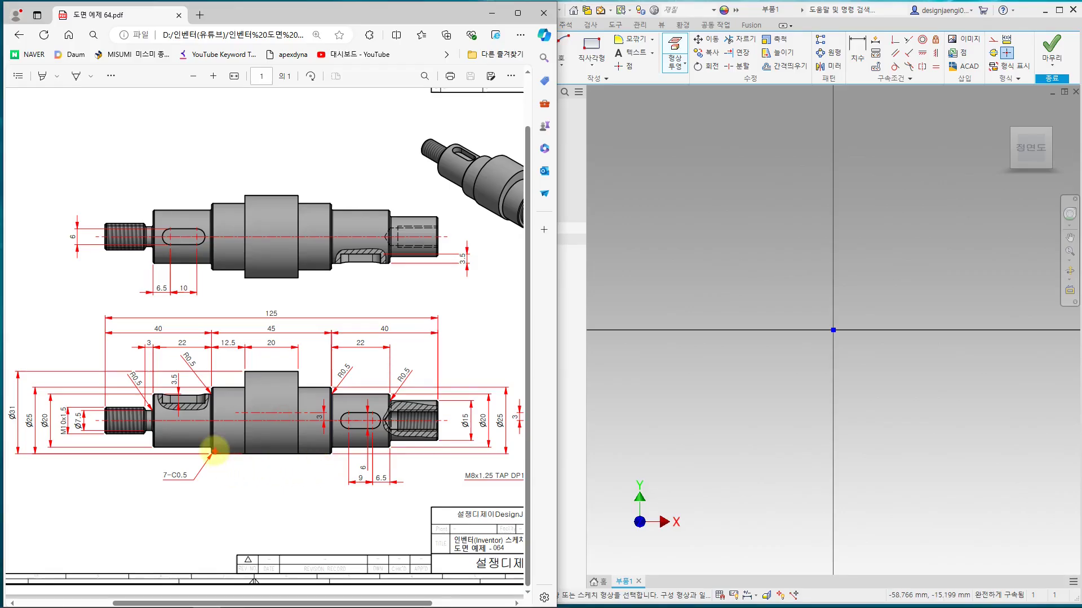
drag(211, 457, 332, 455)
drag(156, 444, 391, 444)
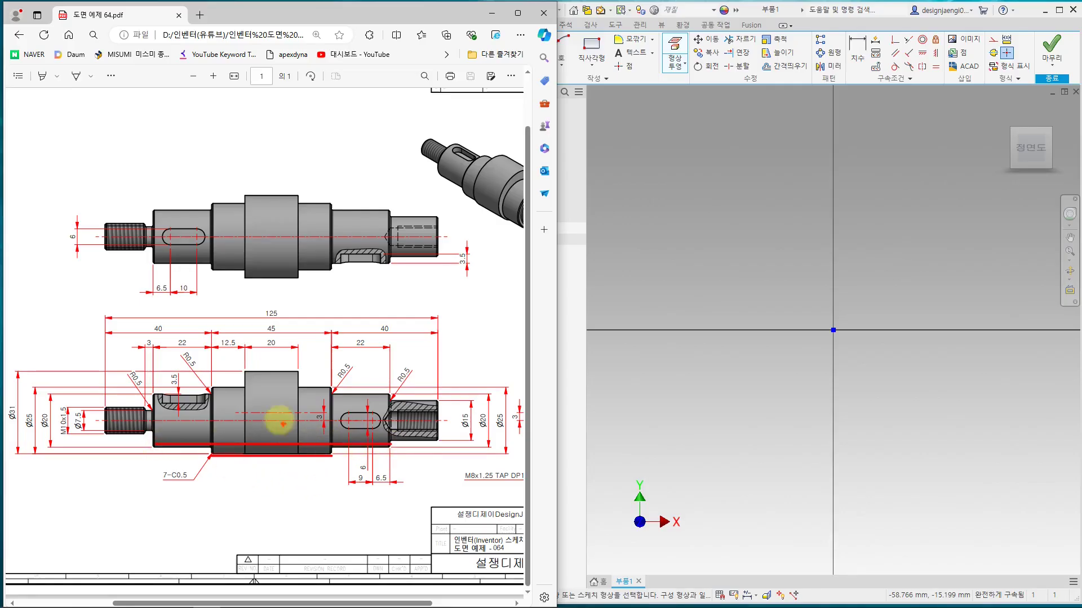
drag(242, 373, 300, 454)
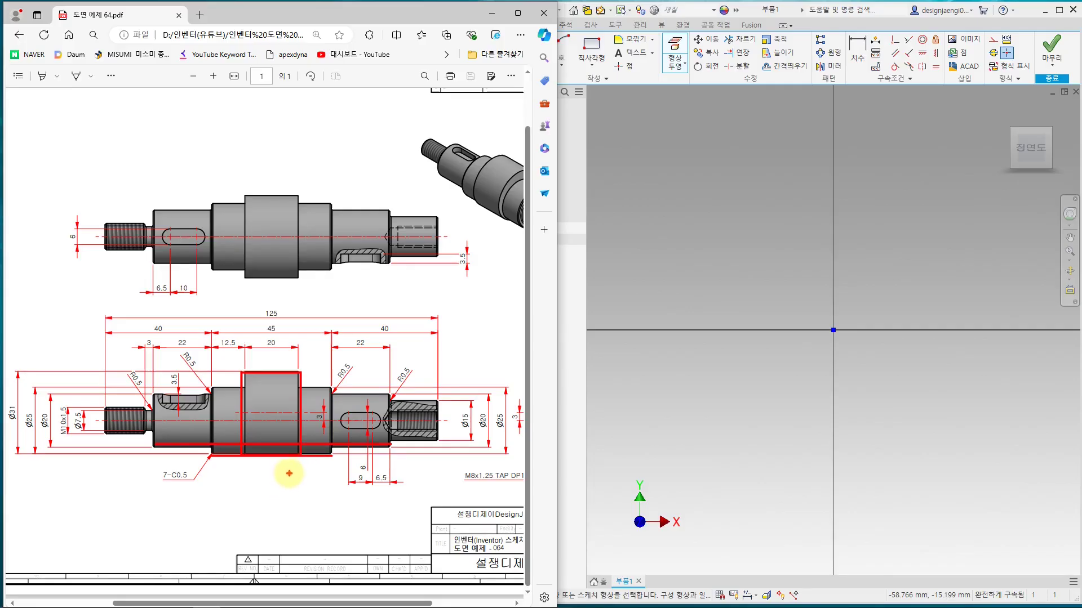
key(ctrl+z)
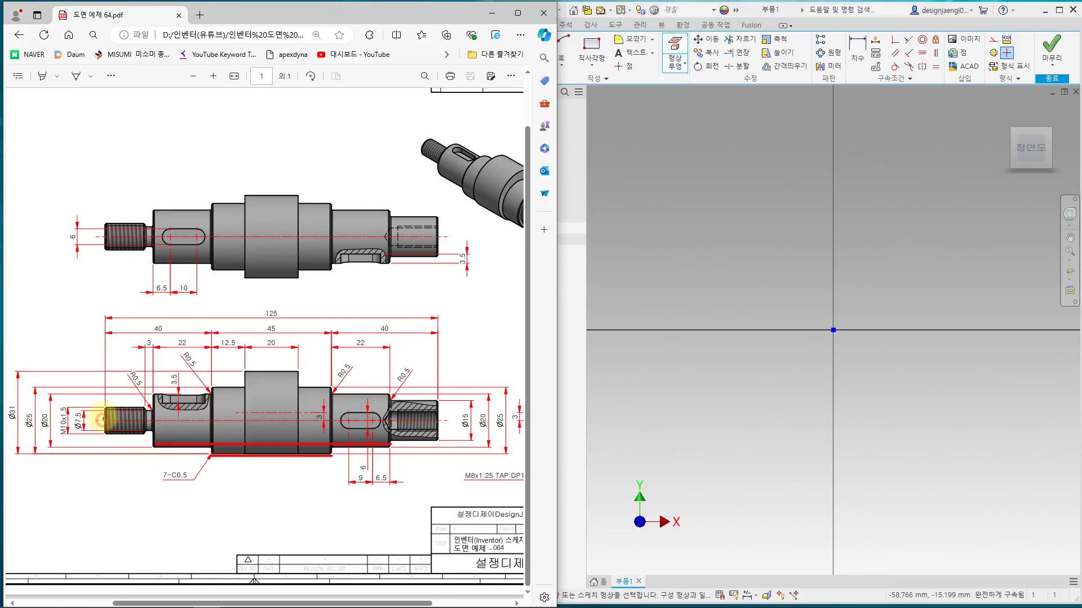
shift+drag(103, 405, 133, 420)
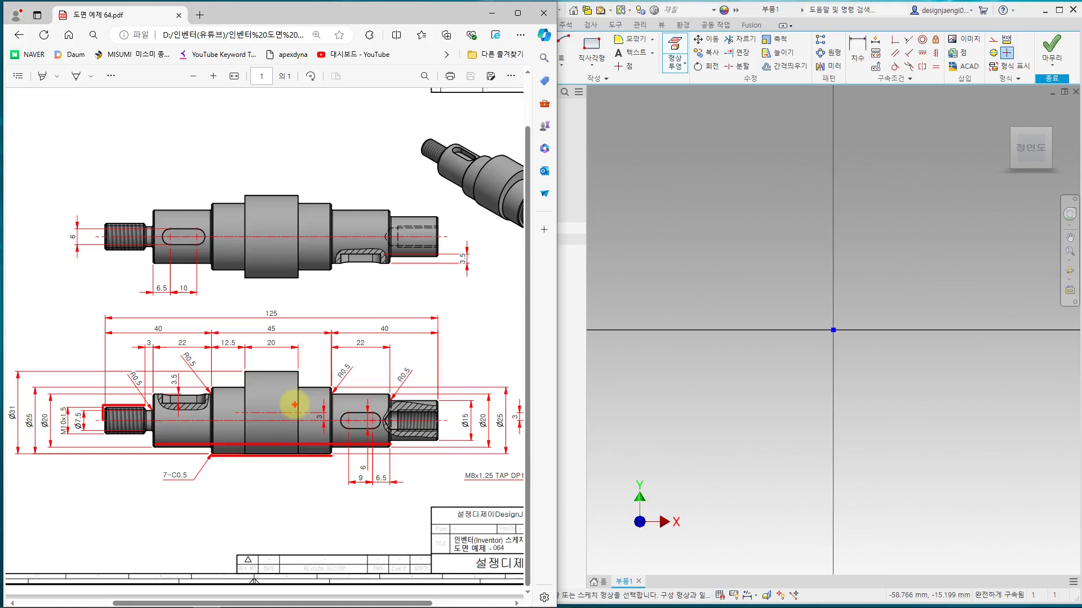
key(Escape)
- Sketch a horizontal line about 35 mm long above the origin and dimension its length to 125 mm
click(729, 411)
click(519, 55)
click(671, 263)
click(991, 263)
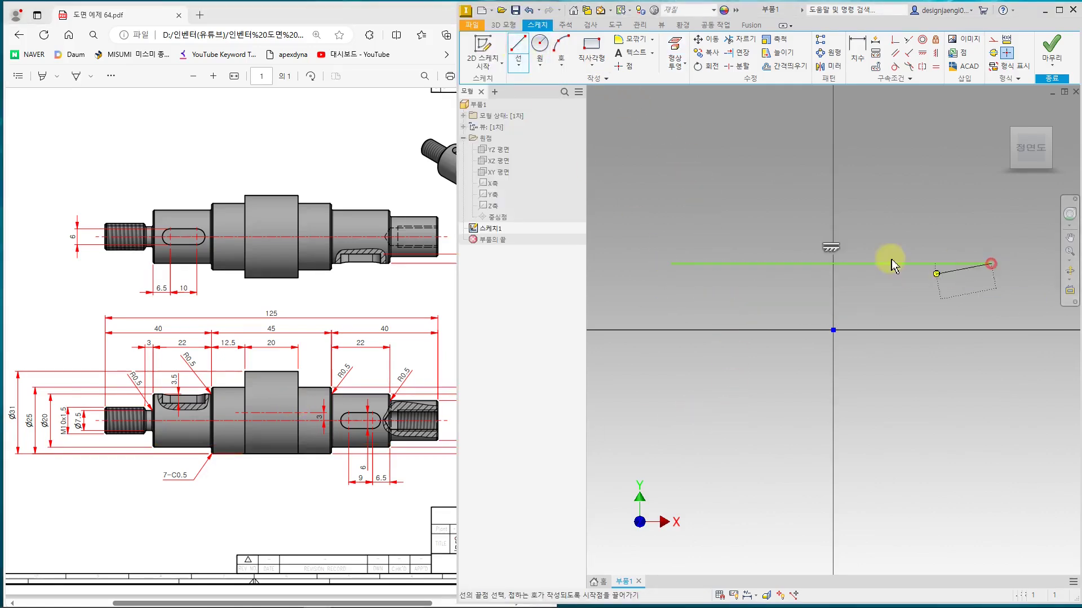
click(856, 52)
click(866, 263)
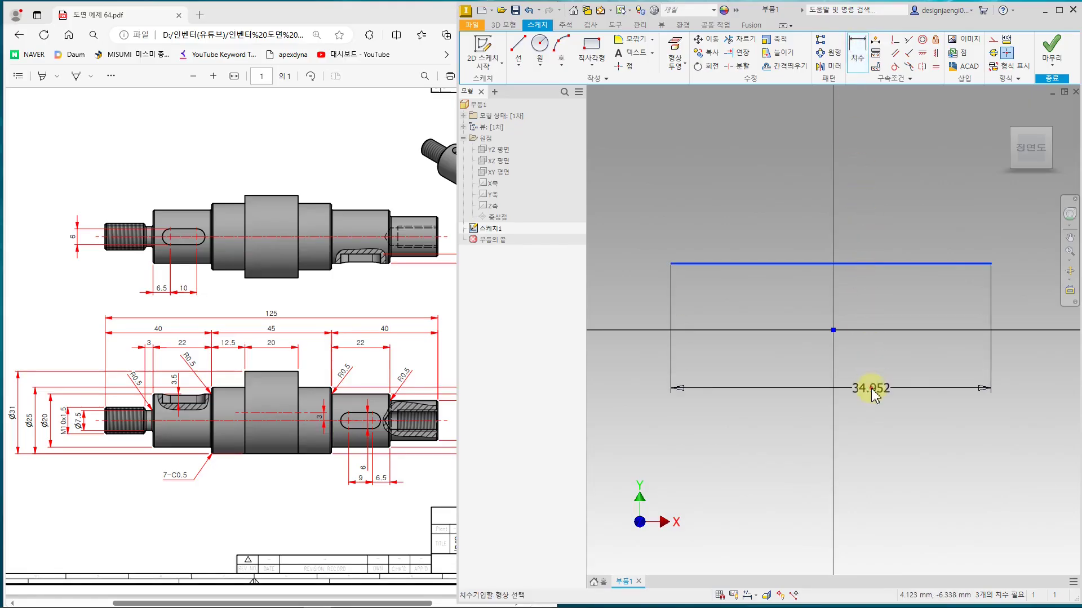
click(872, 413)
text(1)
key(Return)
scroll(825, 407, down, 3)
key(Escape)
- Convert the 125 mm line to a centerline and constrain its midpoint coincident with the sketch origin
drag(888, 245, 856, 340)
click(992, 54)
click(895, 39)
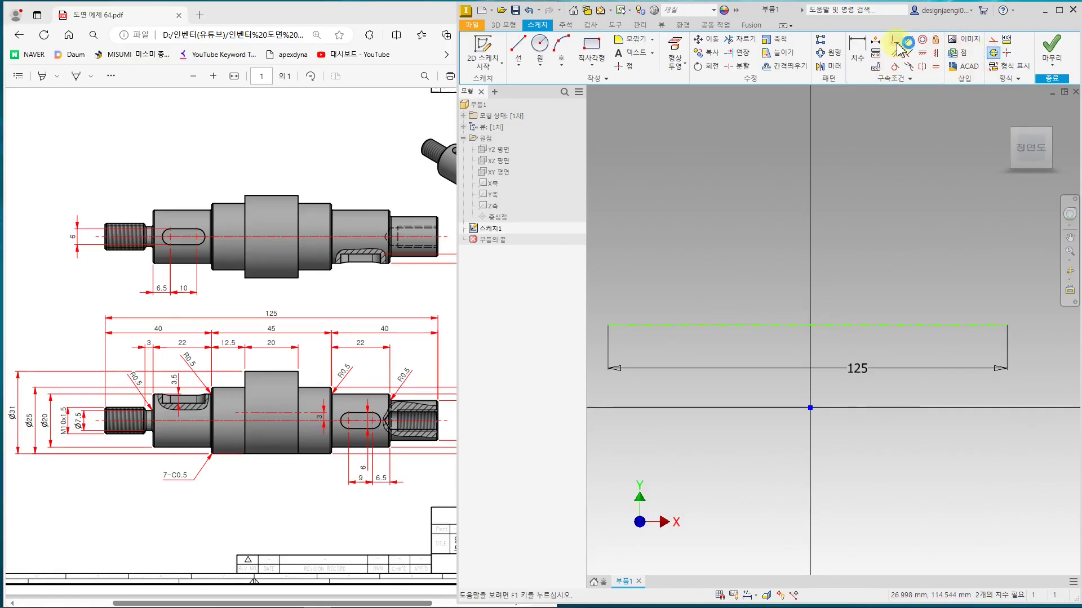
click(807, 325)
click(810, 408)
key(Escape)
- From the centerline's left endpoint, sketch a six-segment stepped upper profile, first step about 27 mm in diameter, followed by a short recess and a taller section
scroll(744, 450, down, 3)
middle_drag(740, 448, 791, 451)
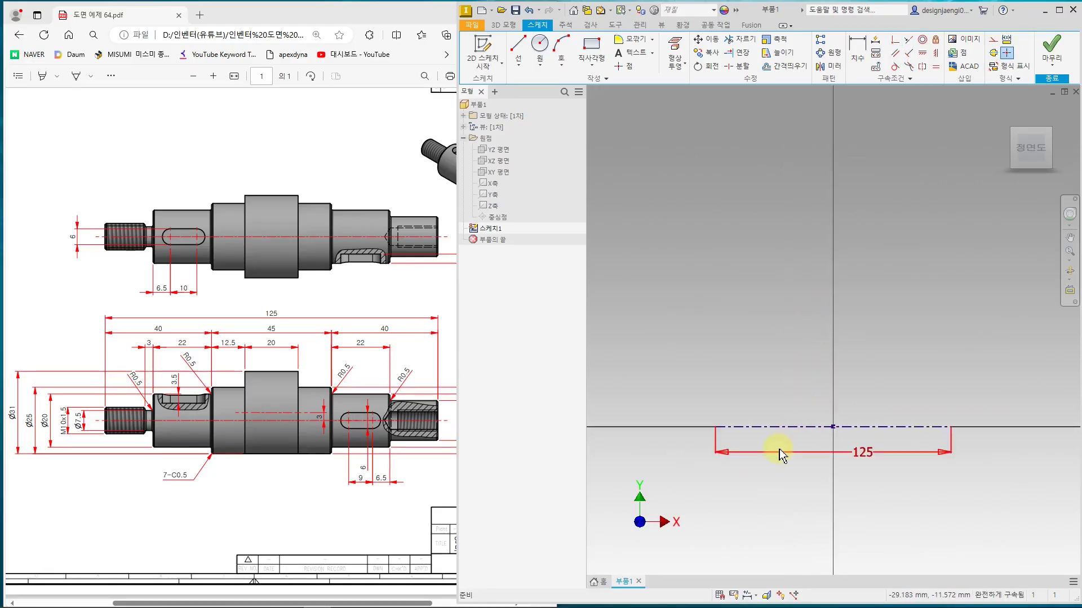
scroll(779, 448, up, 3)
click(520, 46)
click(680, 374)
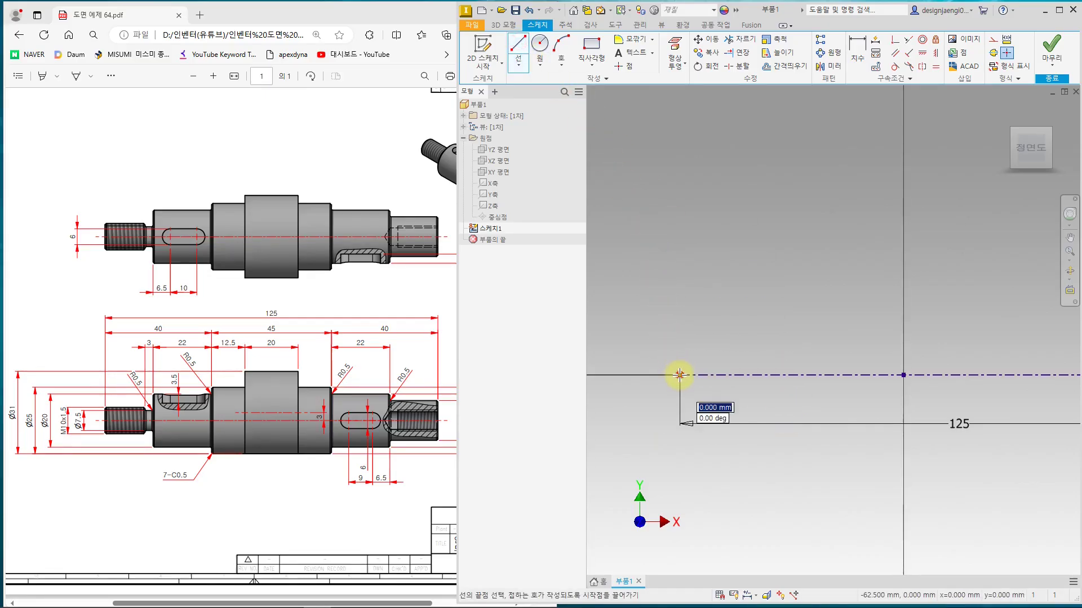
click(680, 327)
click(757, 326)
click(782, 336)
click(783, 284)
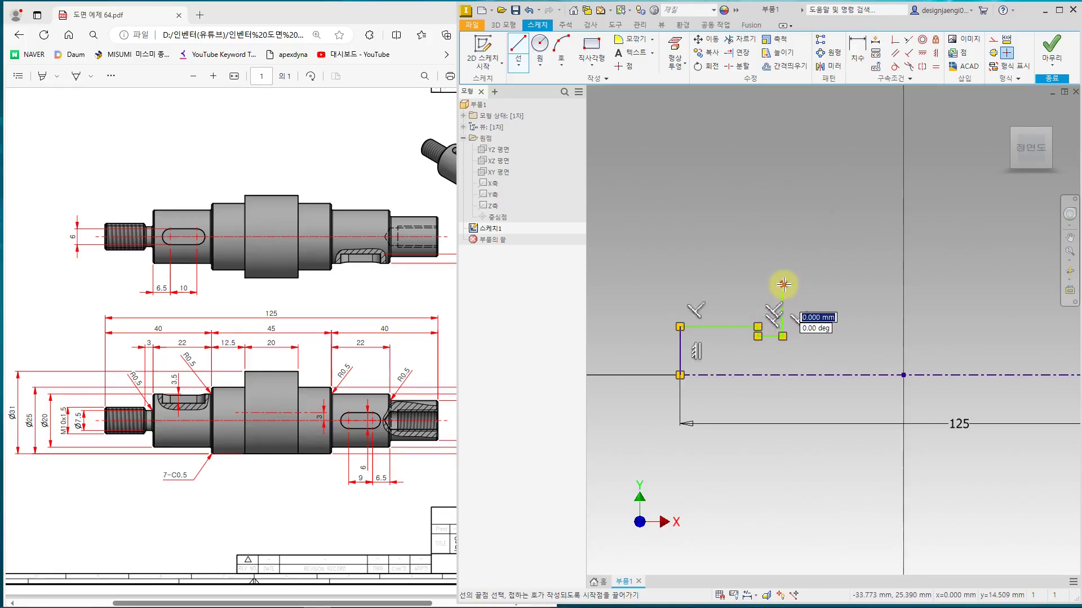
click(859, 285)
key(Escape)
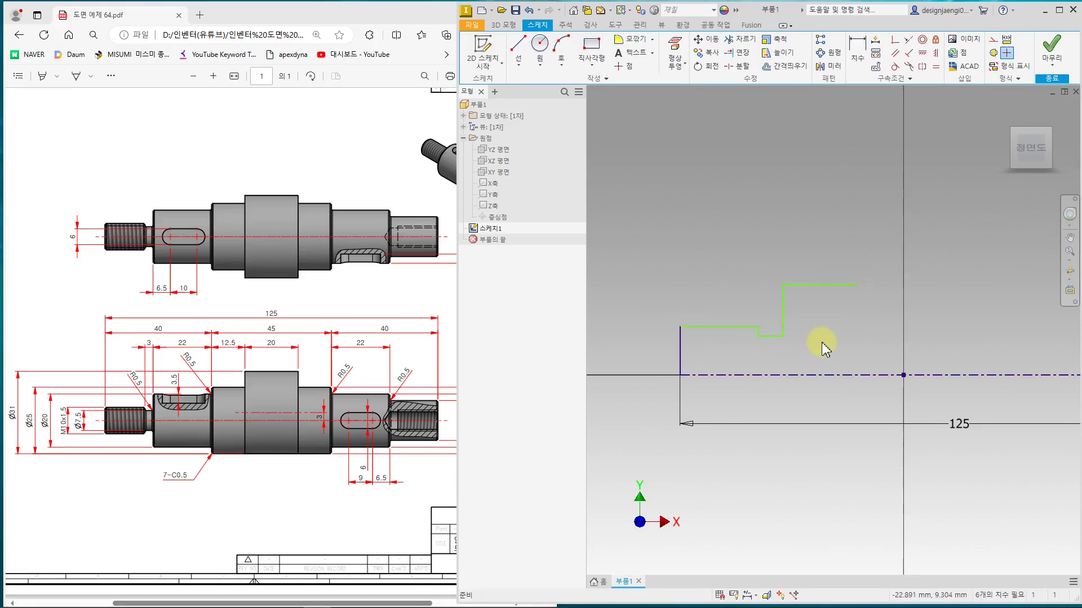
- Dimension the profile's first horizontal edge about the centerline as a 10 mm diameter
scroll(839, 314, down, 3)
click(857, 49)
scroll(730, 344, up, 4)
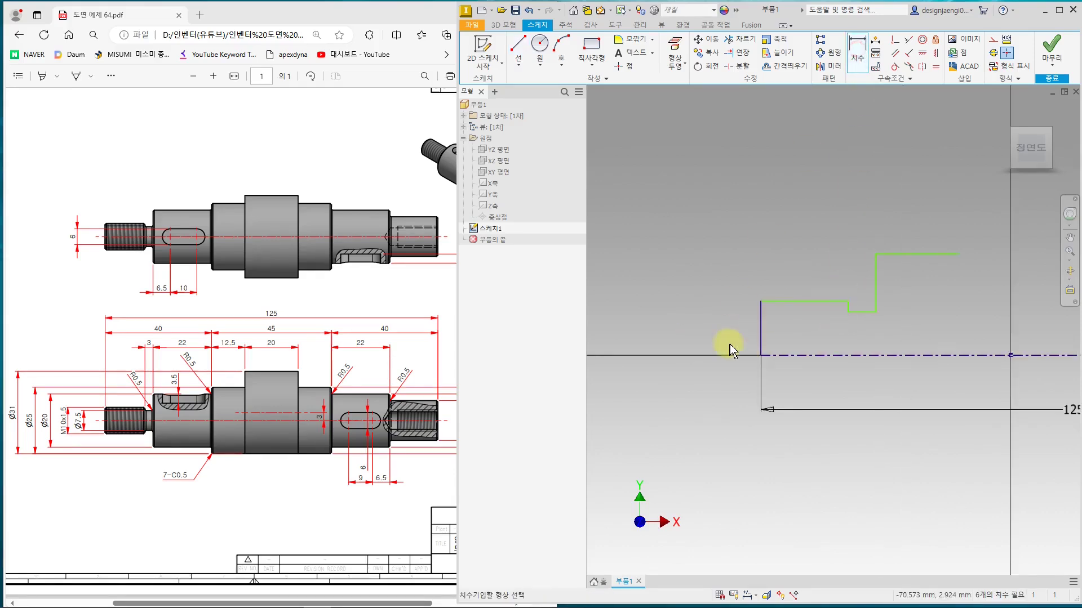
click(856, 54)
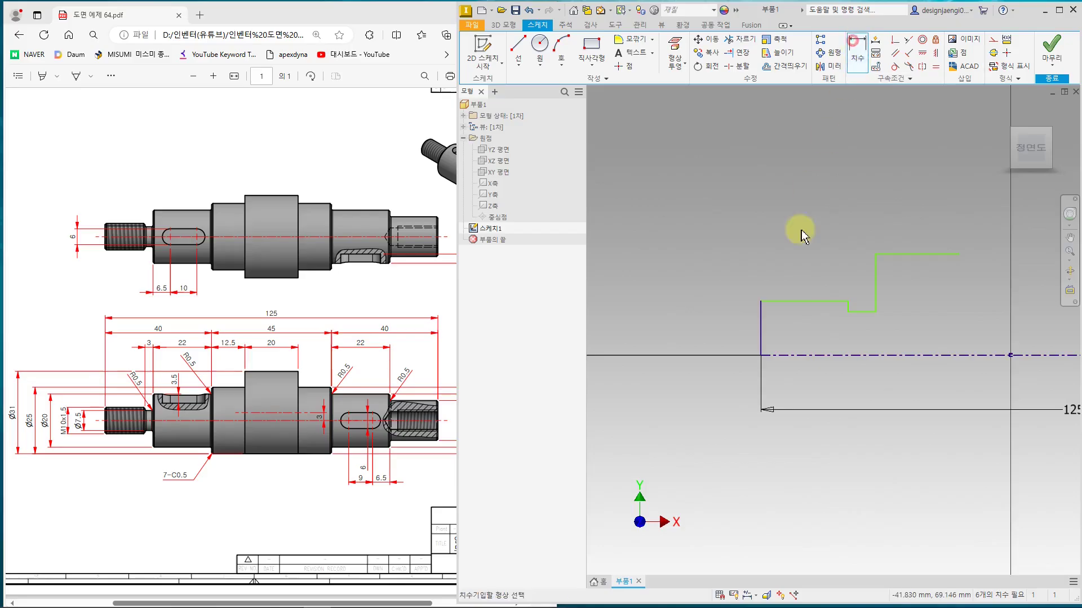
click(784, 302)
click(785, 355)
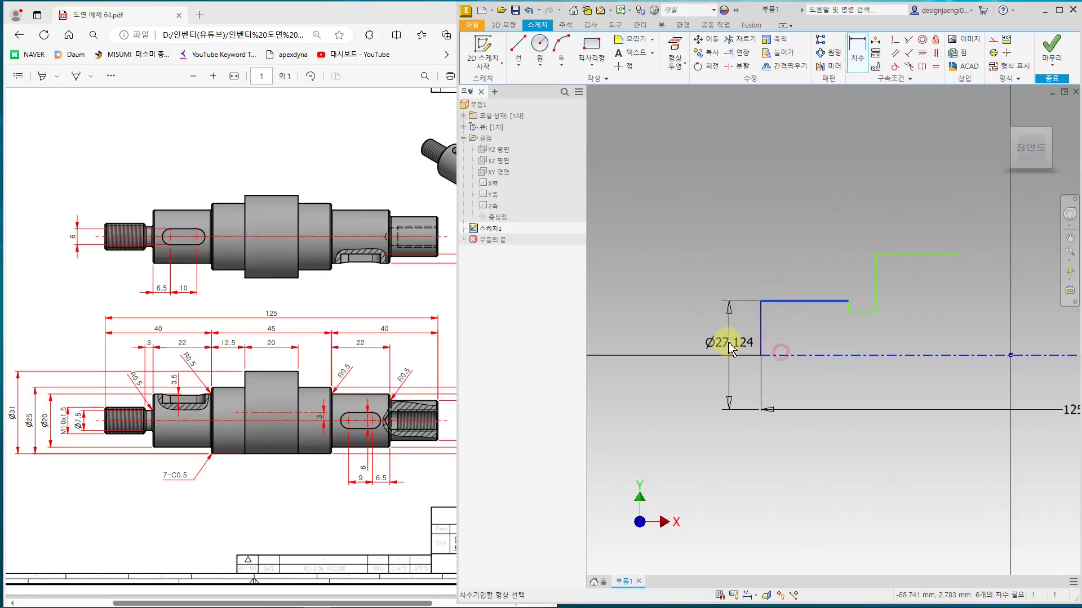
click(732, 344)
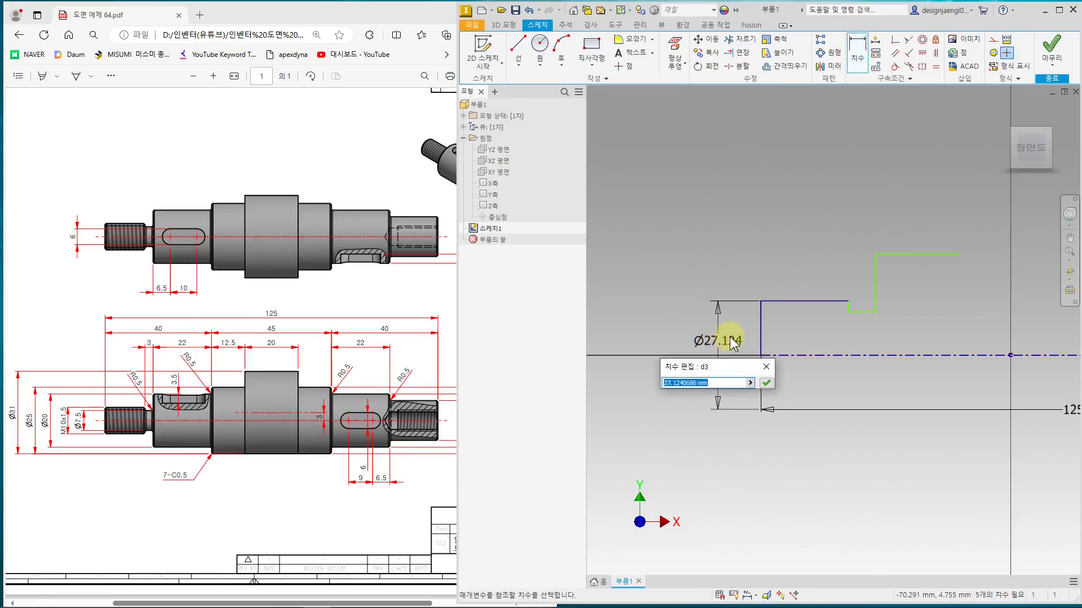
text(10)
key(Return)
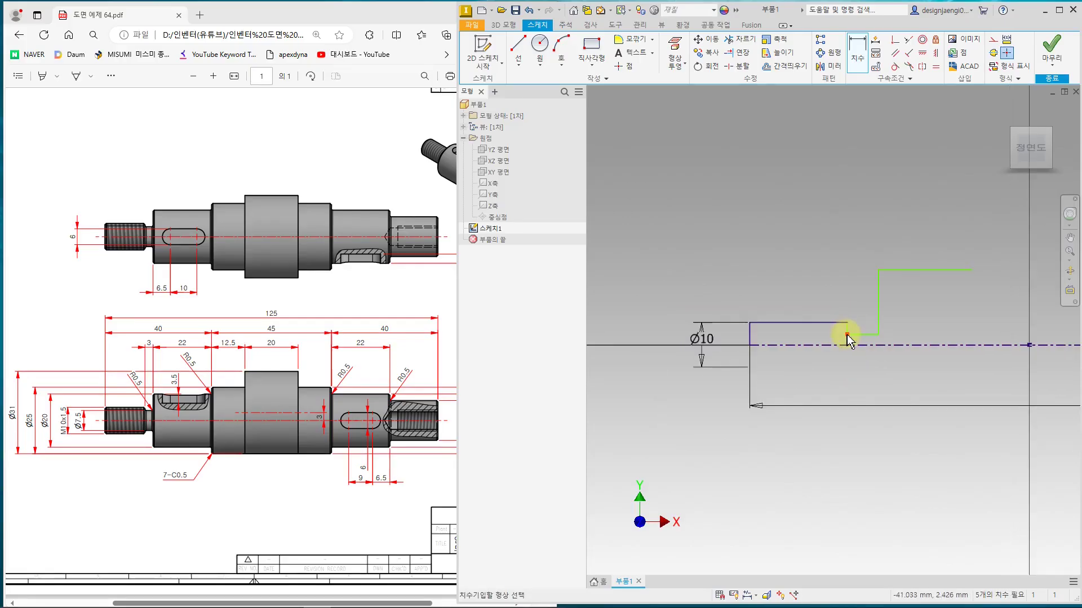
- Dimension the short recess edge about the centerline as a 7.5 mm diameter
click(821, 345)
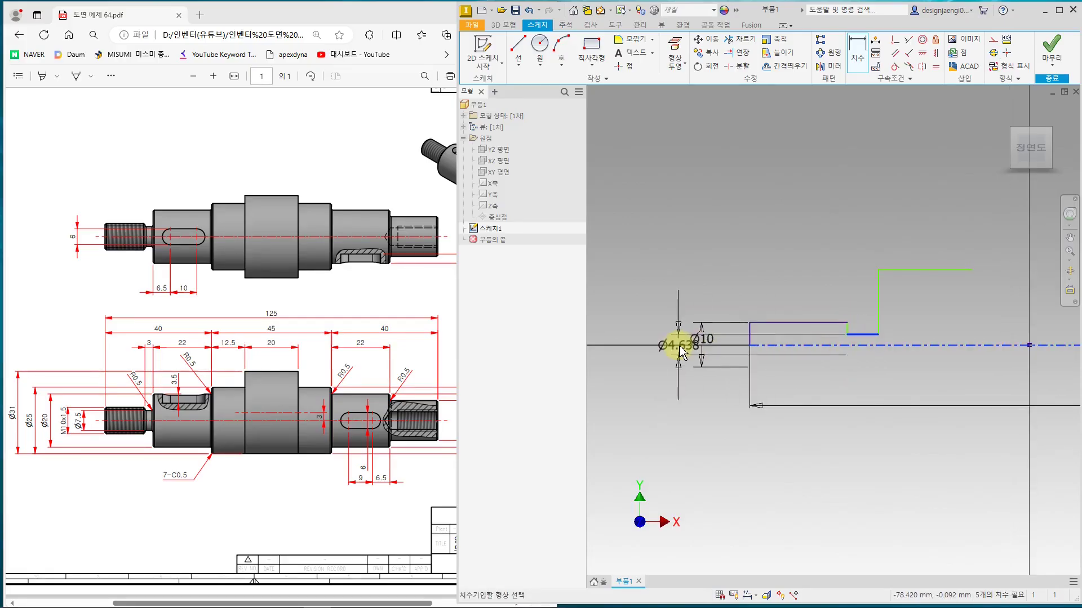
click(730, 349)
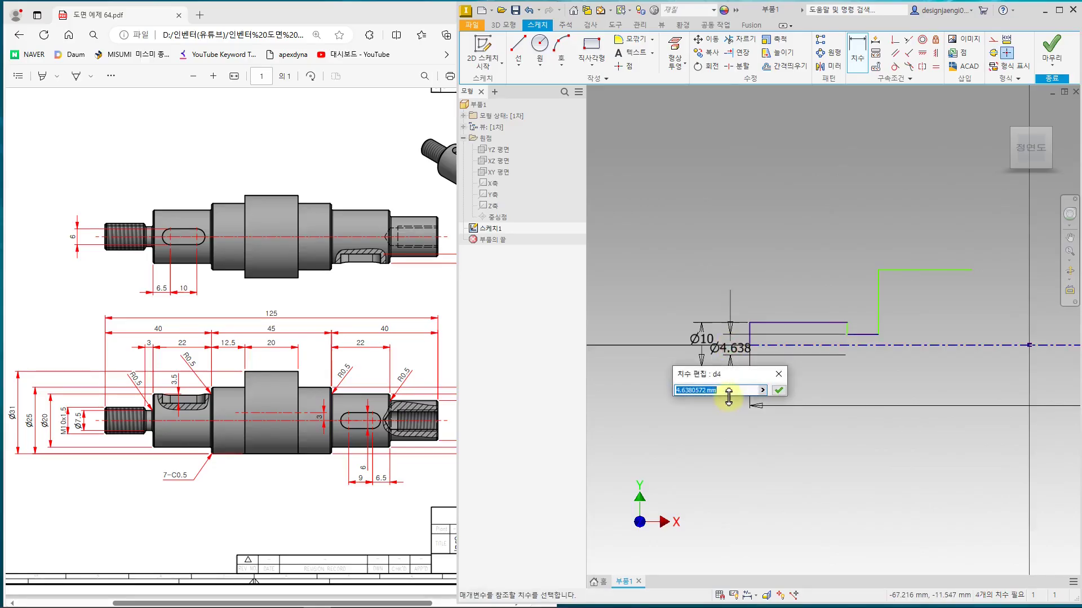
text(7.5)
key(Return)
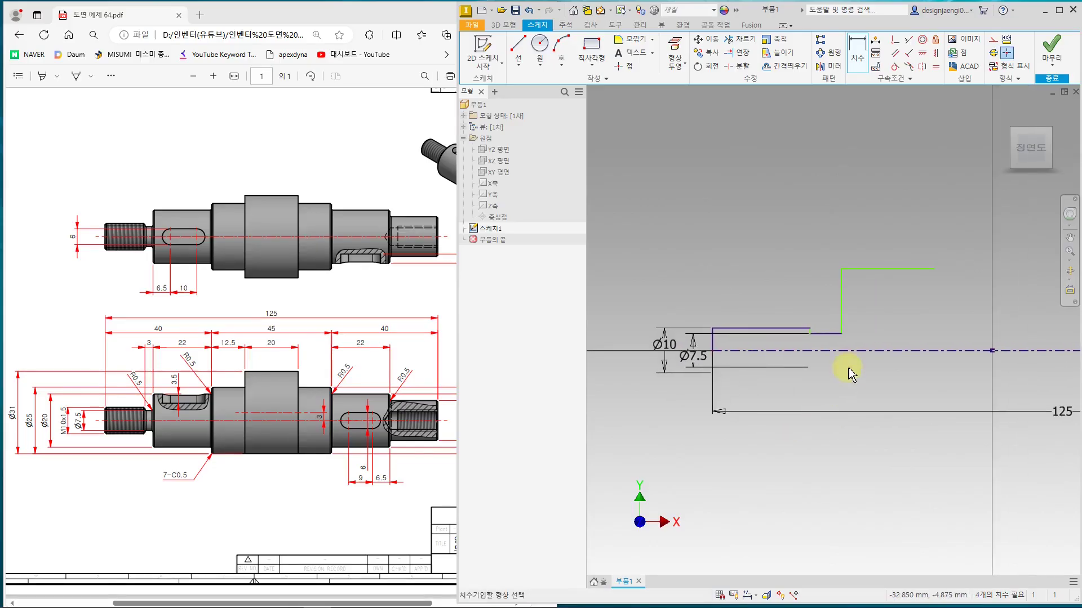
- Dimension the taller section's horizontal edge about the centerline as a 20 mm diameter
click(850, 270)
click(845, 351)
click(636, 328)
text(20)
key(Return)
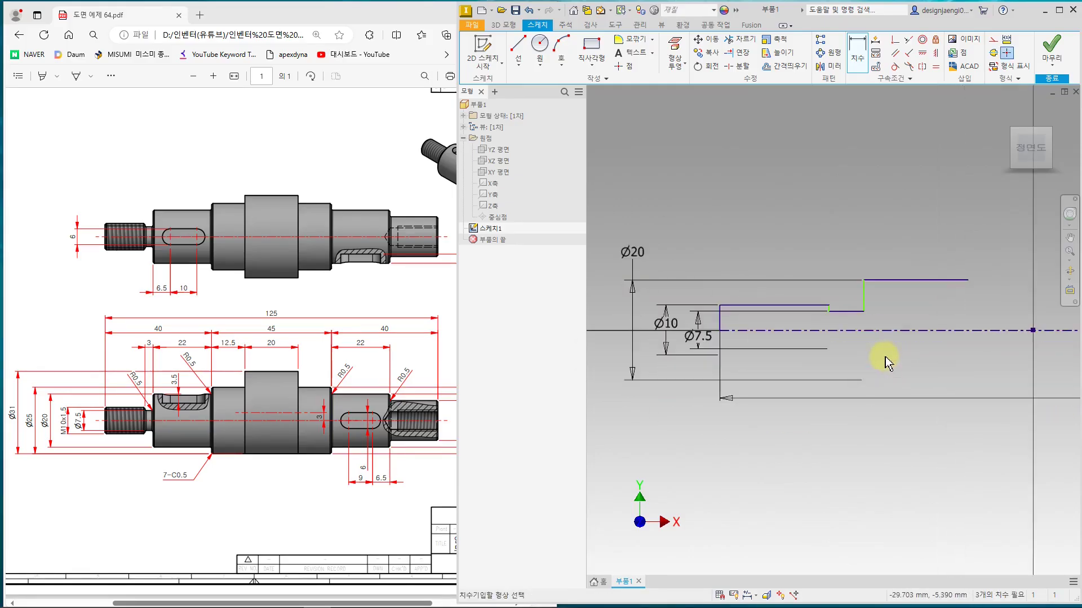
- Dimension the length of the profile's first horizontal edge with the expression 40-22-3
middle_drag(872, 371, 807, 382)
middle_drag(707, 339, 764, 337)
key(Escape)
click(752, 315)
click(857, 50)
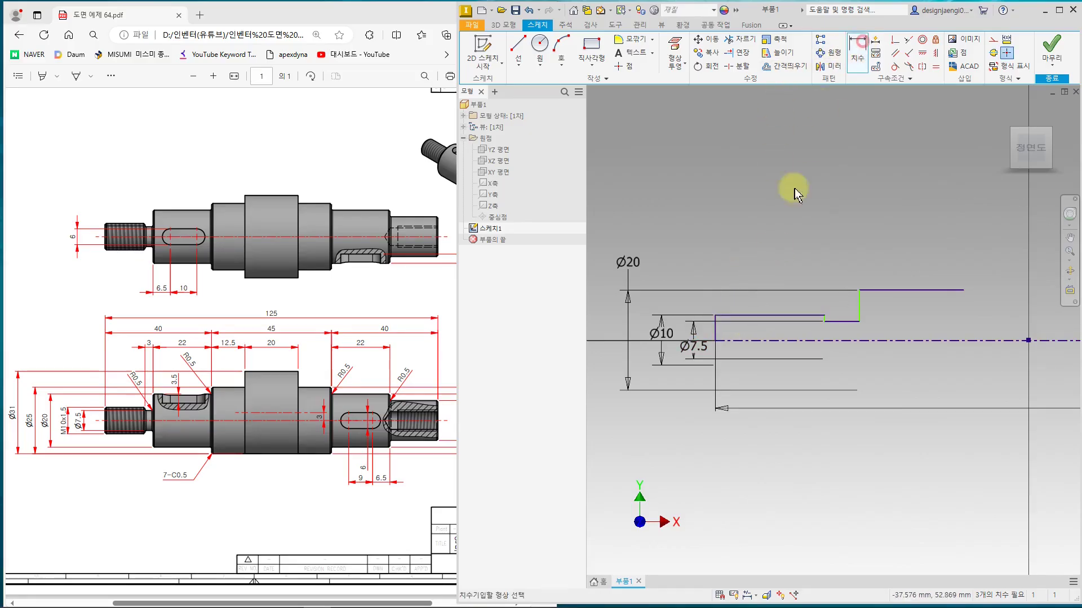
click(763, 315)
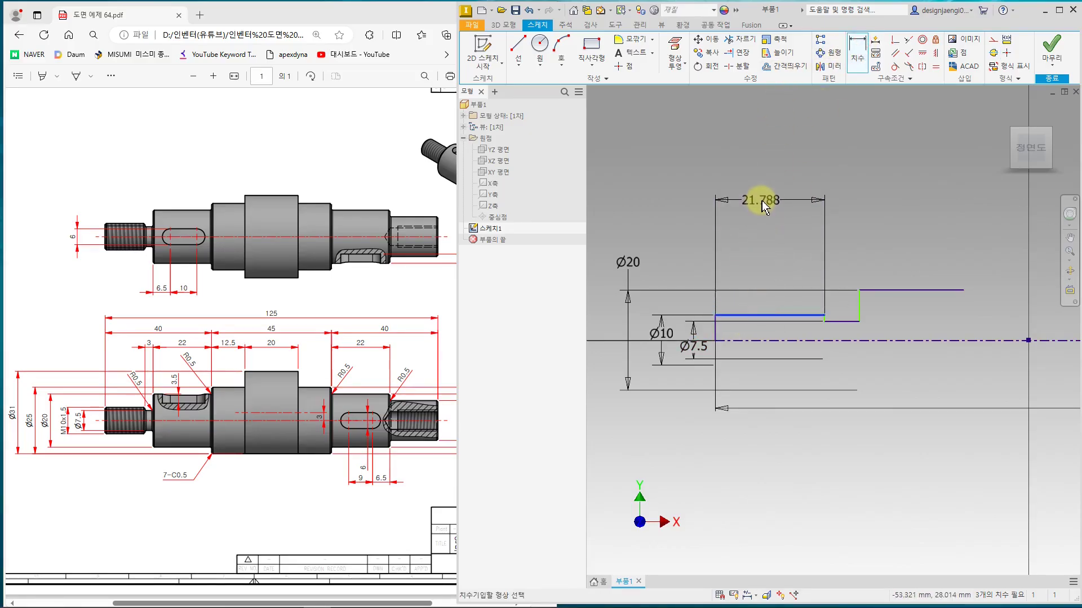
click(762, 203)
text(40)
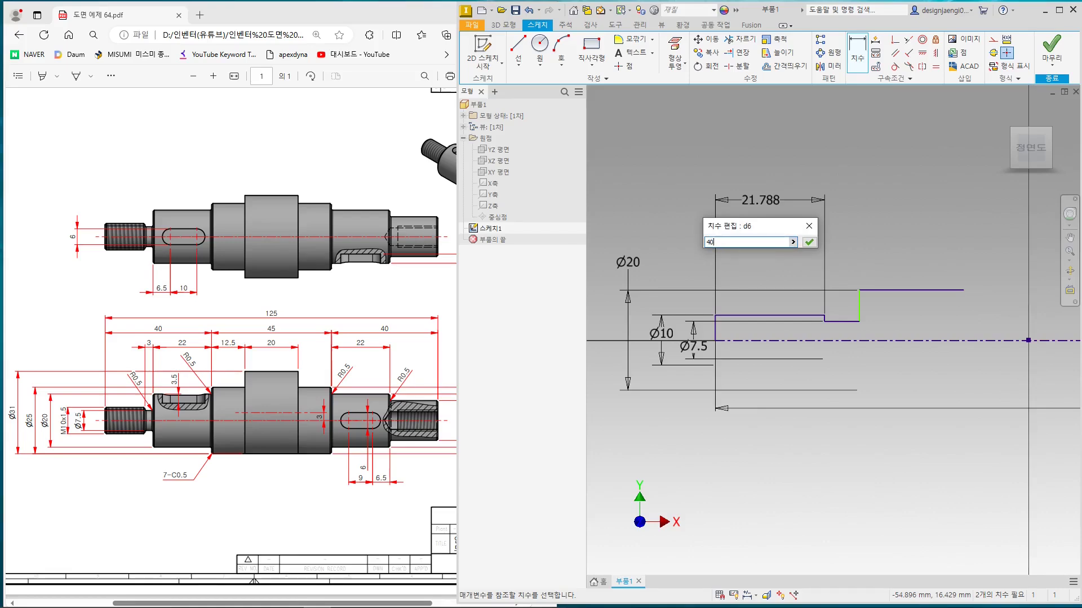
text(-22-3)
key(Return)
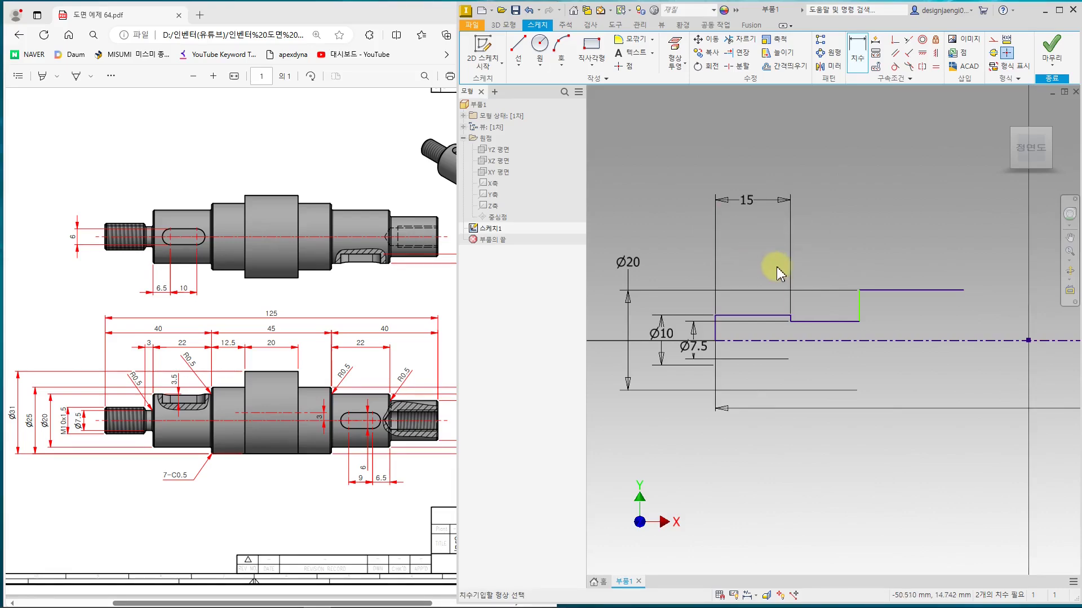
- Dimension the recess width between the end of the first edge and the taller section's vertical line as 3 mm
scroll(797, 321, up, 5)
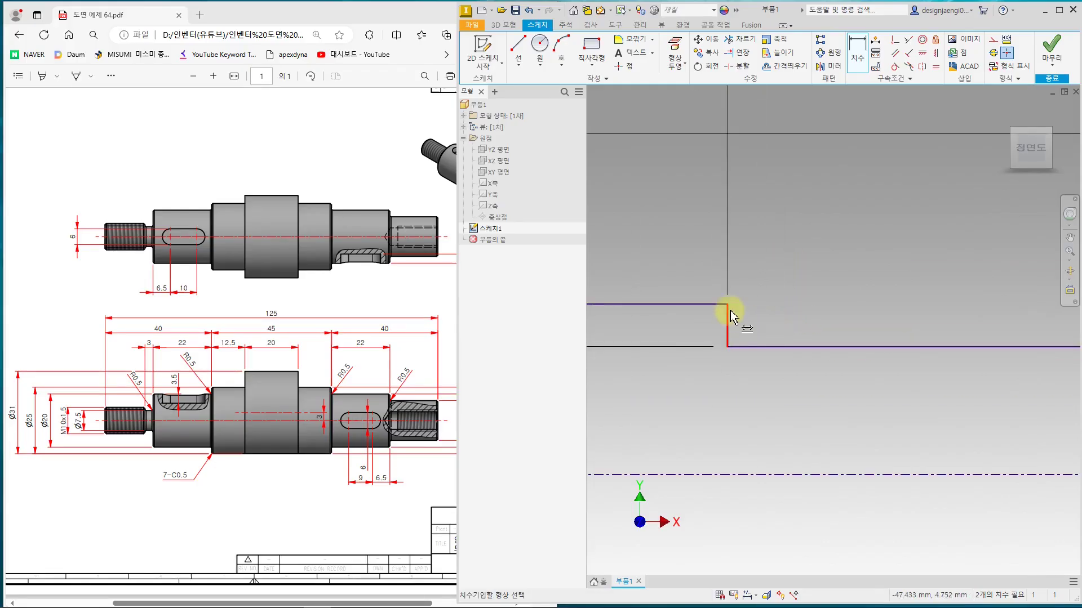
scroll(744, 311, down, 5)
click(838, 298)
click(834, 287)
key(Escape)
click(856, 46)
scroll(743, 319, up, 4)
scroll(732, 324, down, 2)
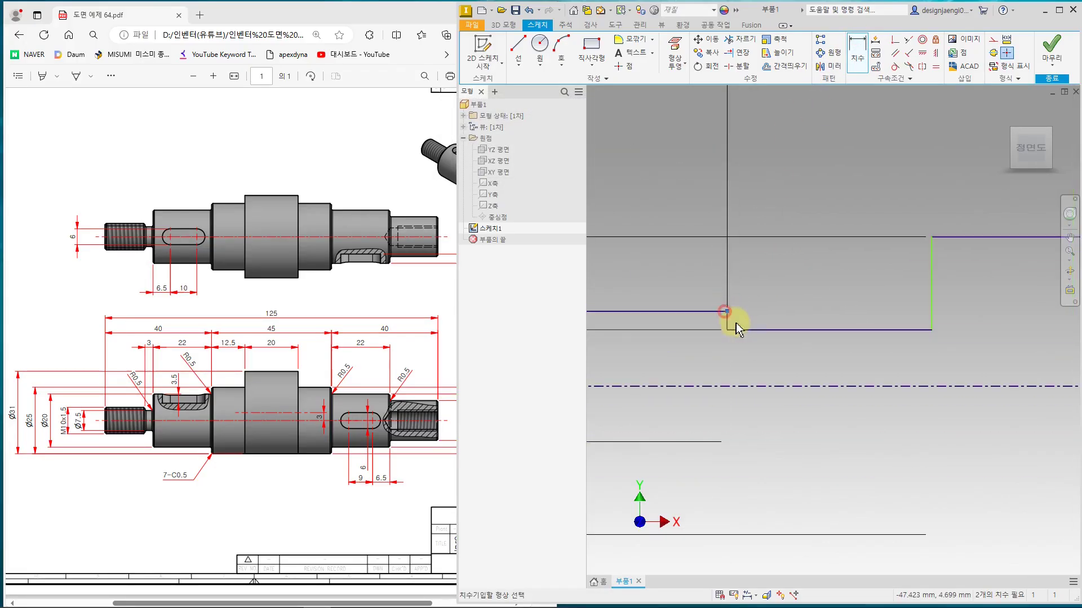
click(932, 257)
click(728, 311)
scroll(728, 311, down, 2)
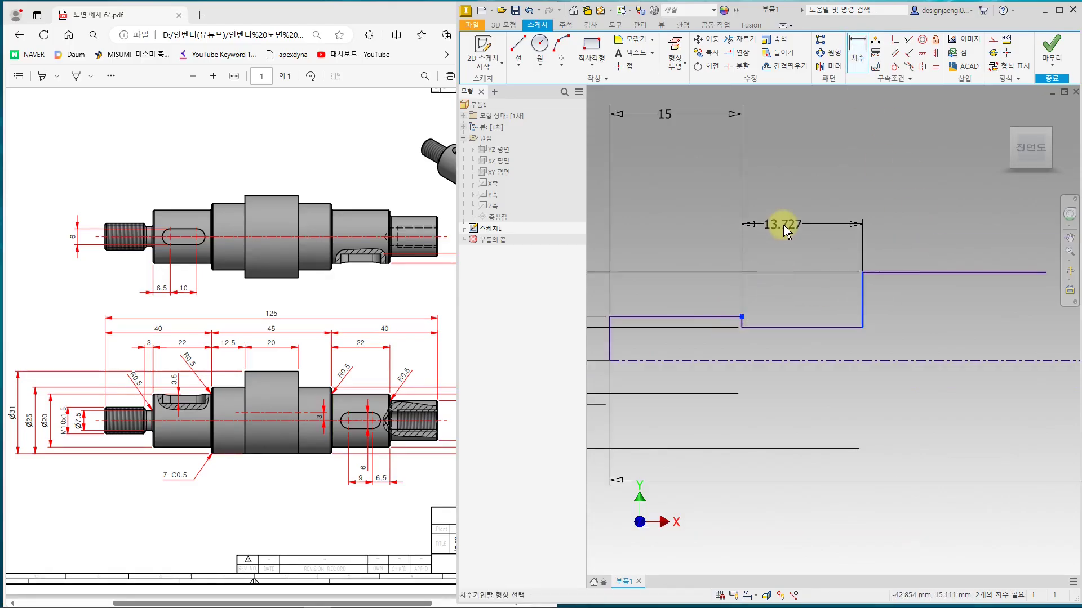
click(786, 124)
text(3)
key(Return)
- Dimension the length of the 20 mm diameter section's horizontal edge as 22 mm
scroll(825, 310, down, 4)
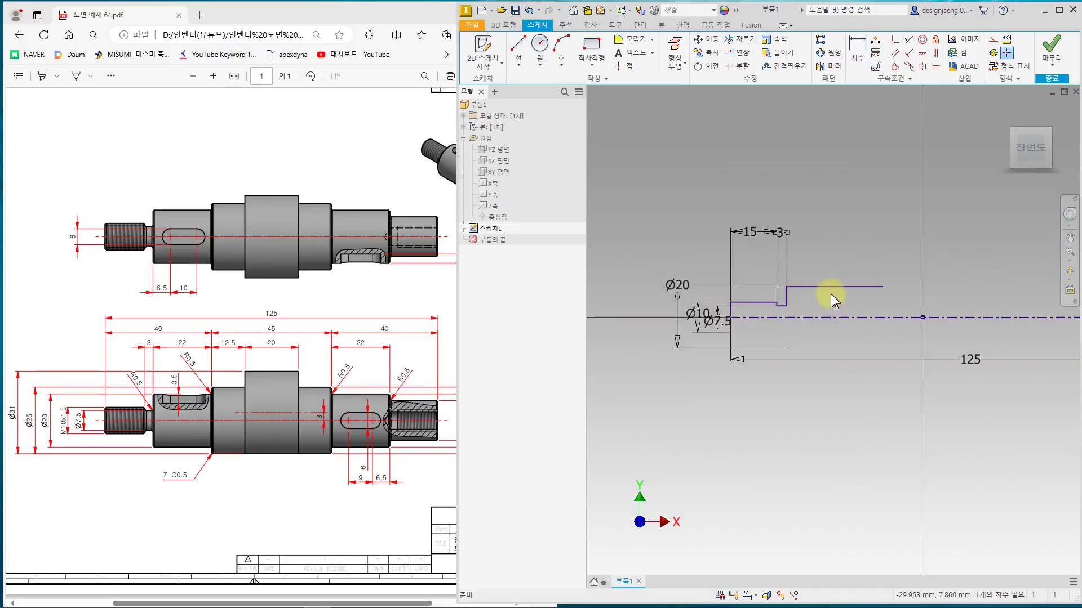
click(852, 48)
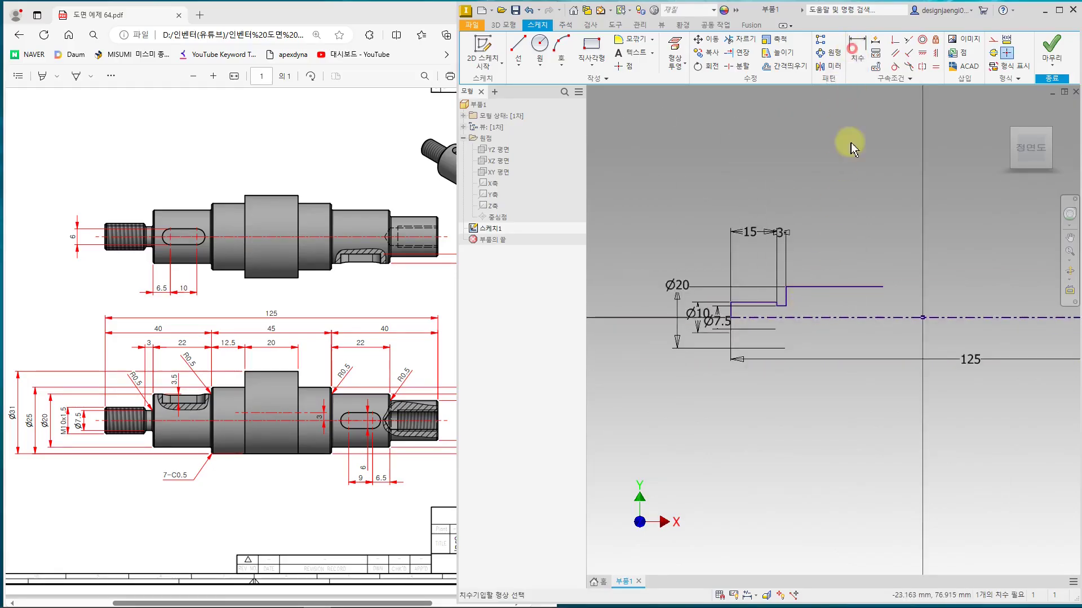
click(831, 287)
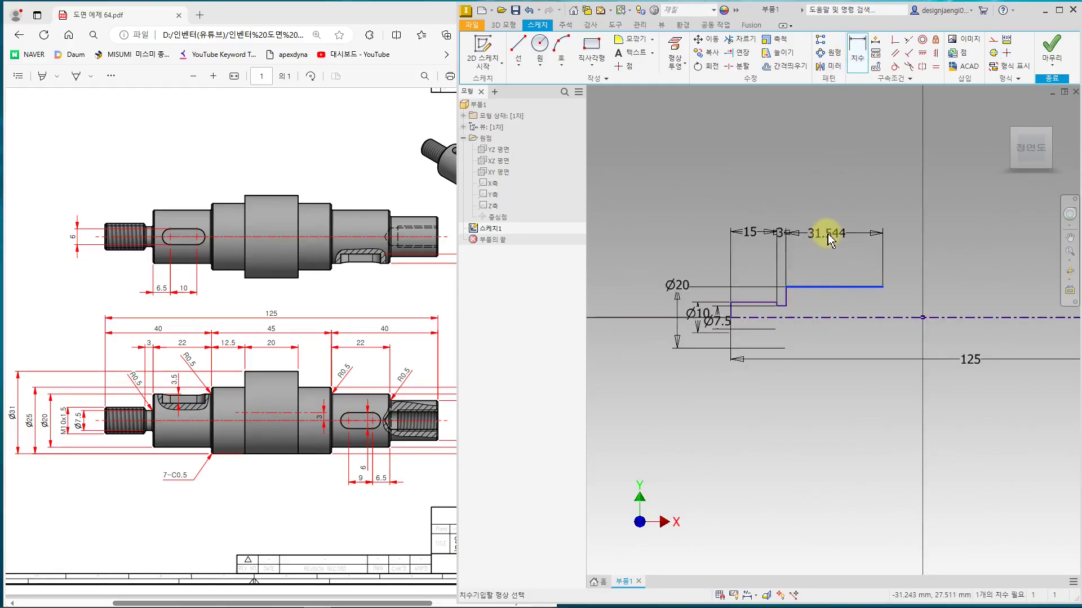
click(840, 269)
text(22)
key(Return)
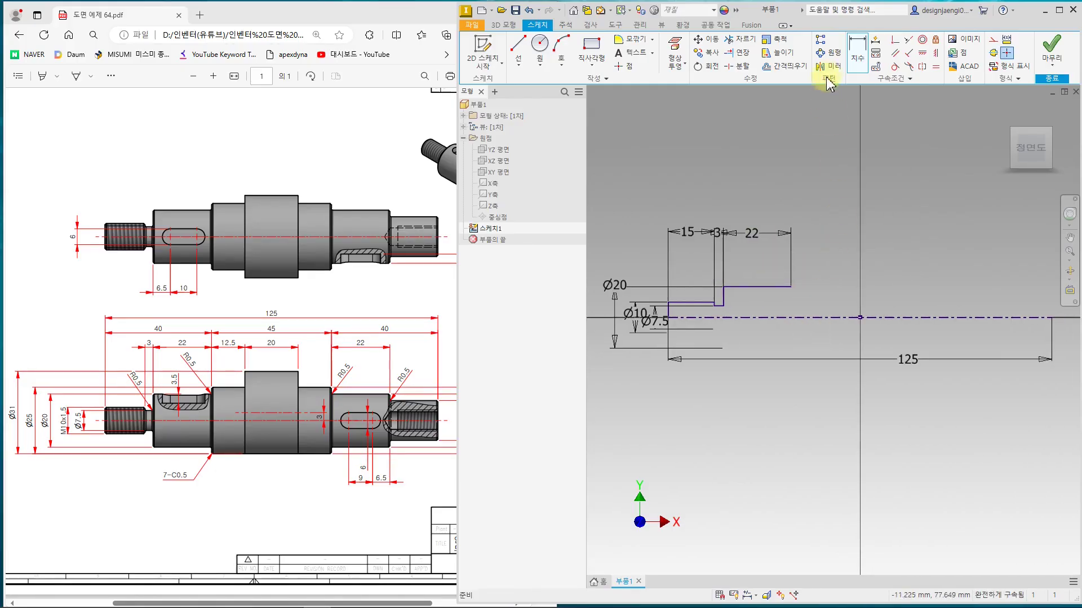
- From the end of the 22 mm edge, sketch a line about 5.3 mm upward followed by a horizontal edge about 48.5 mm long
click(518, 45)
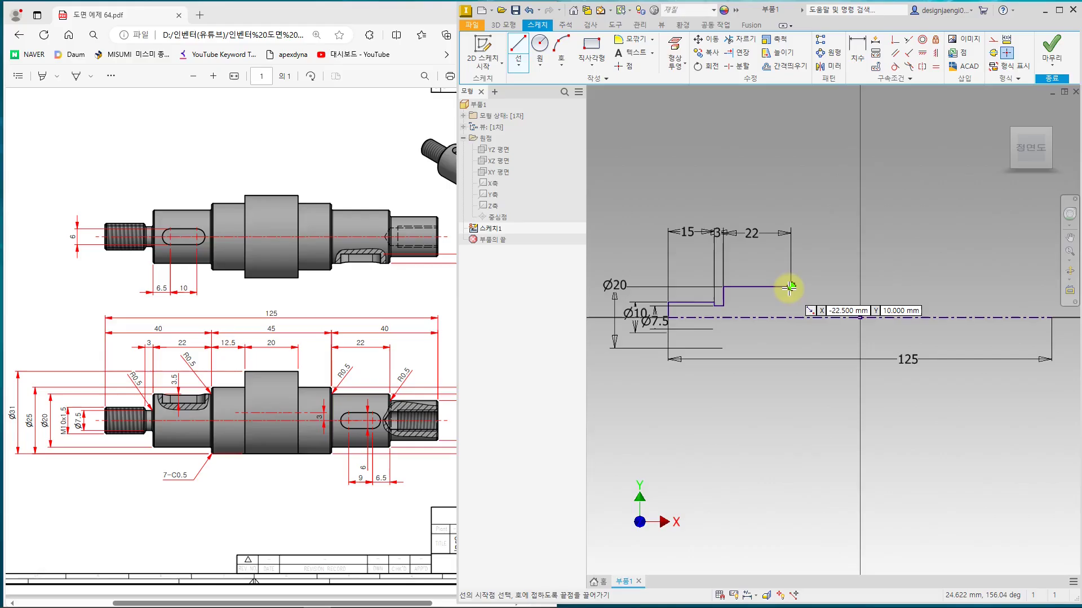
click(788, 289)
middle_drag(789, 289, 832, 289)
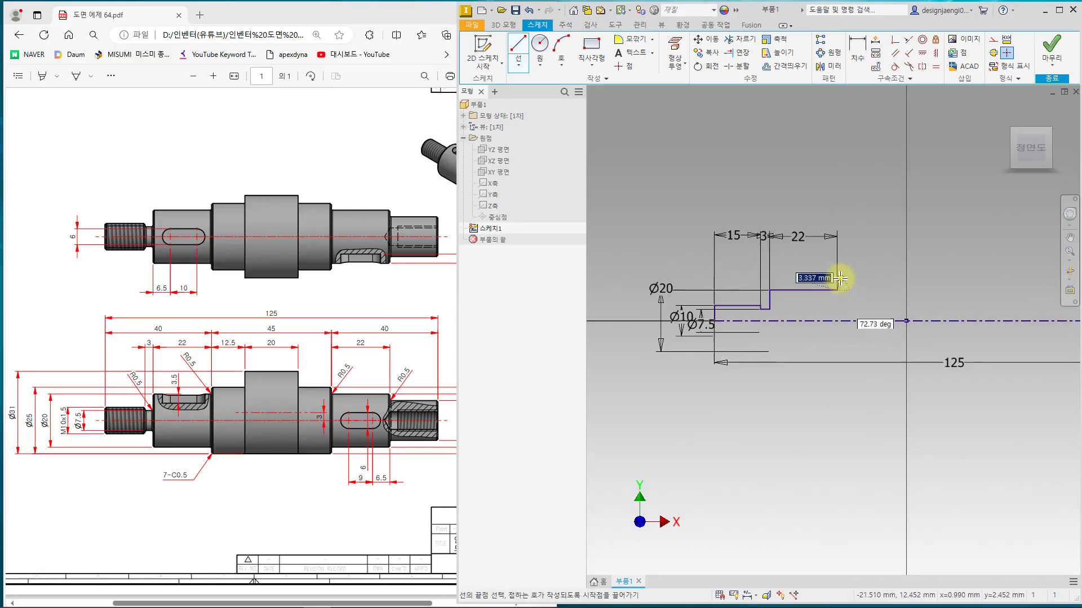
scroll(838, 271, up, 5)
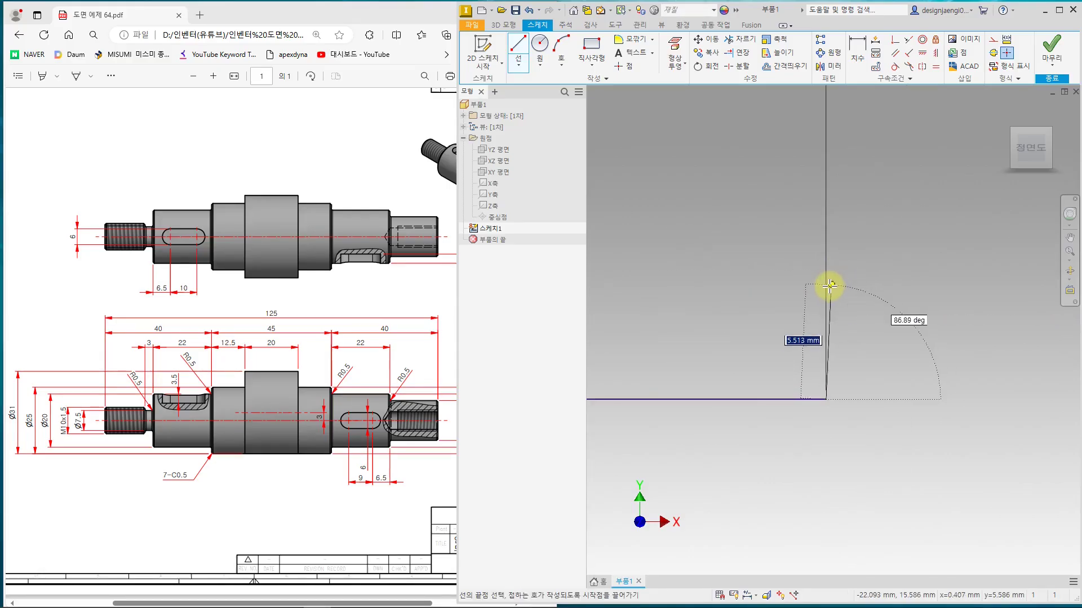
click(826, 289)
scroll(840, 294, down, 5)
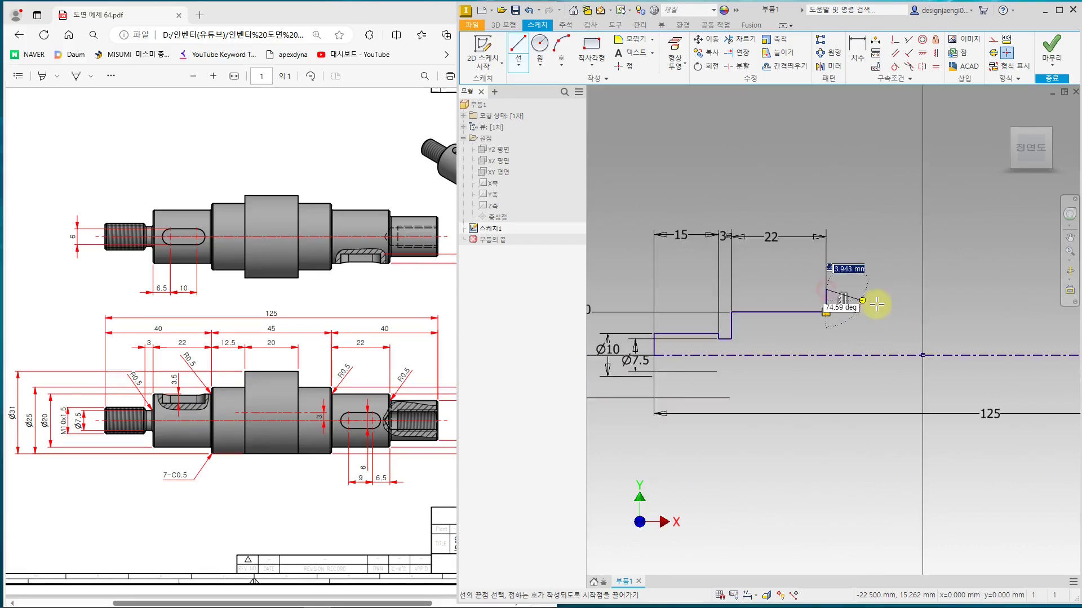
scroll(873, 313, up, 4)
scroll(872, 313, down, 1)
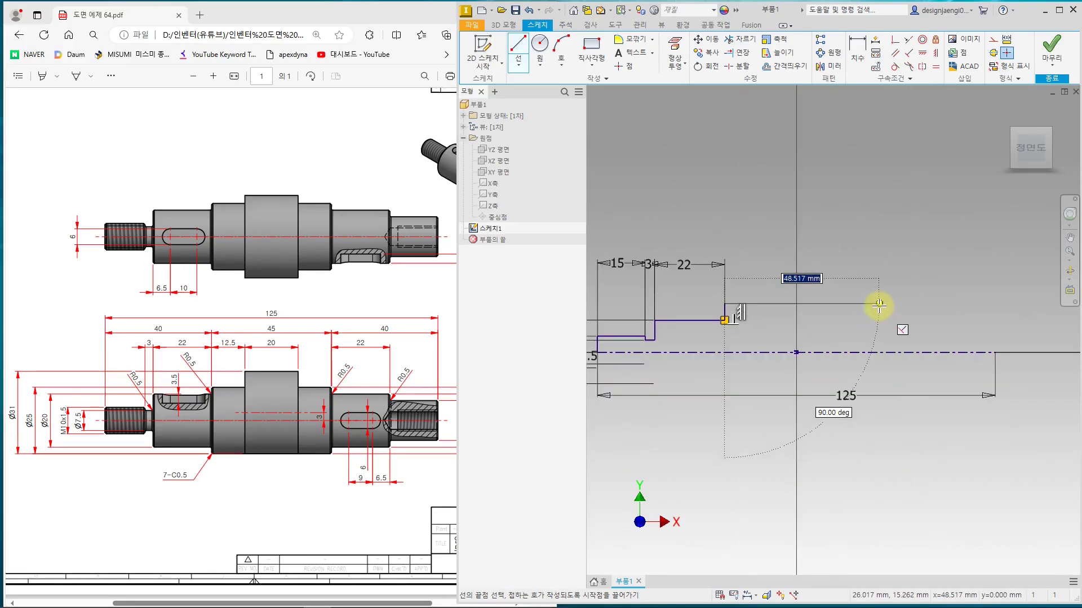
click(878, 306)
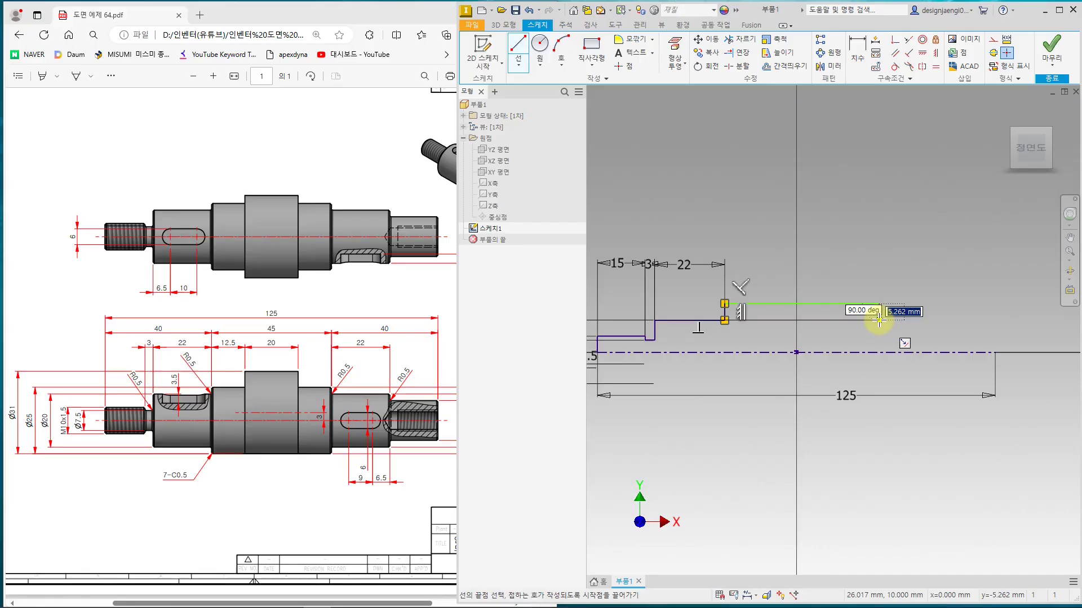
- Complete the profile with a step down level with the 20 mm diameter section and a smaller end section closing on the centerline's right endpoint
click(879, 320)
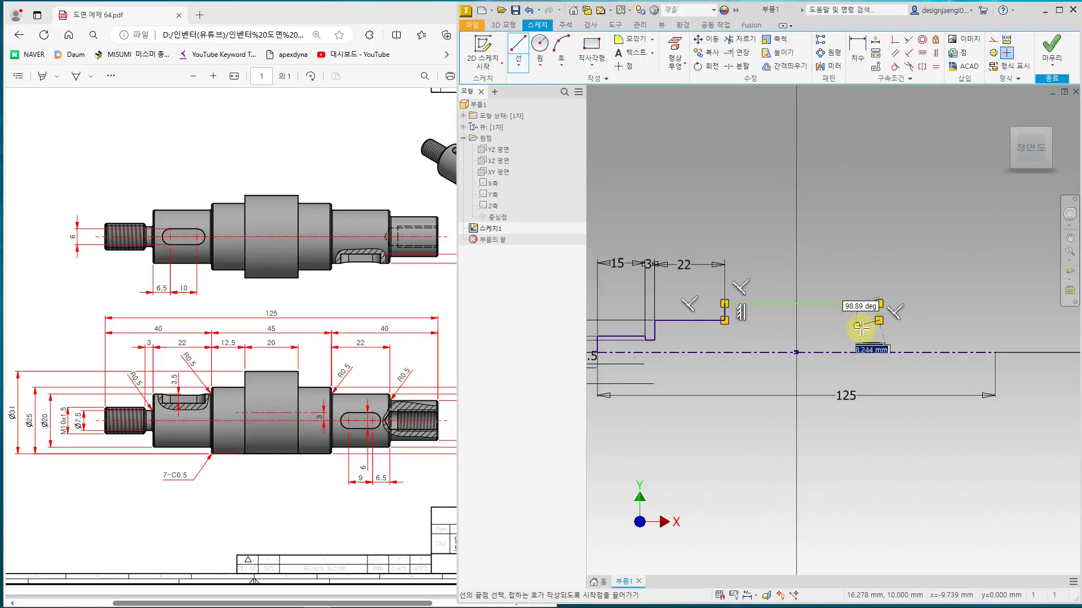
click(927, 320)
click(927, 331)
click(995, 331)
click(995, 353)
key(Escape)
click(951, 332)
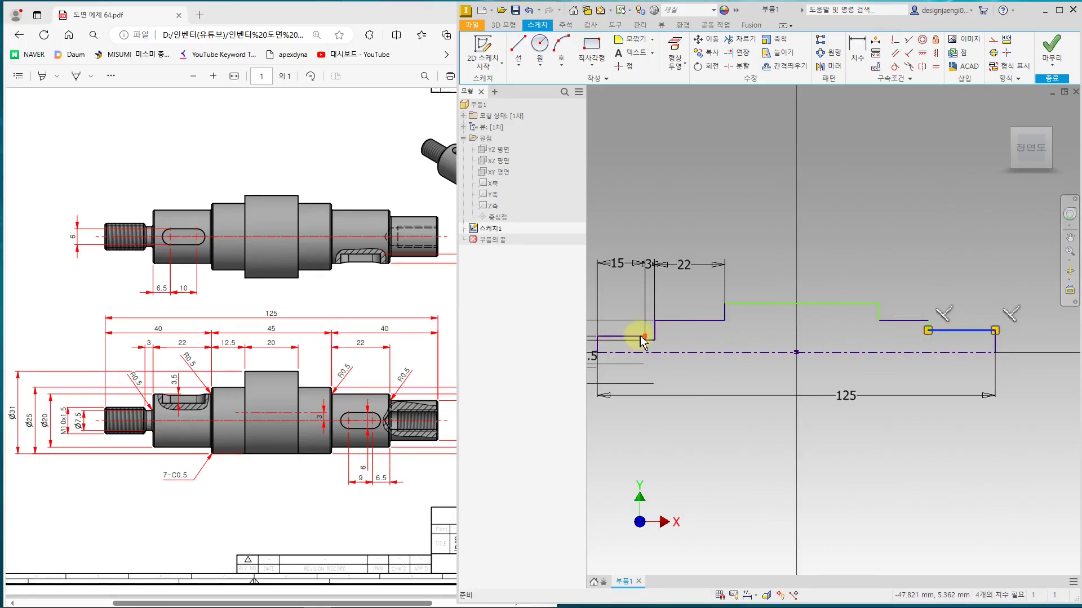
- Check the reference drawing and dimension the long middle edge about the centerline as a 25 mm diameter
click(390, 465)
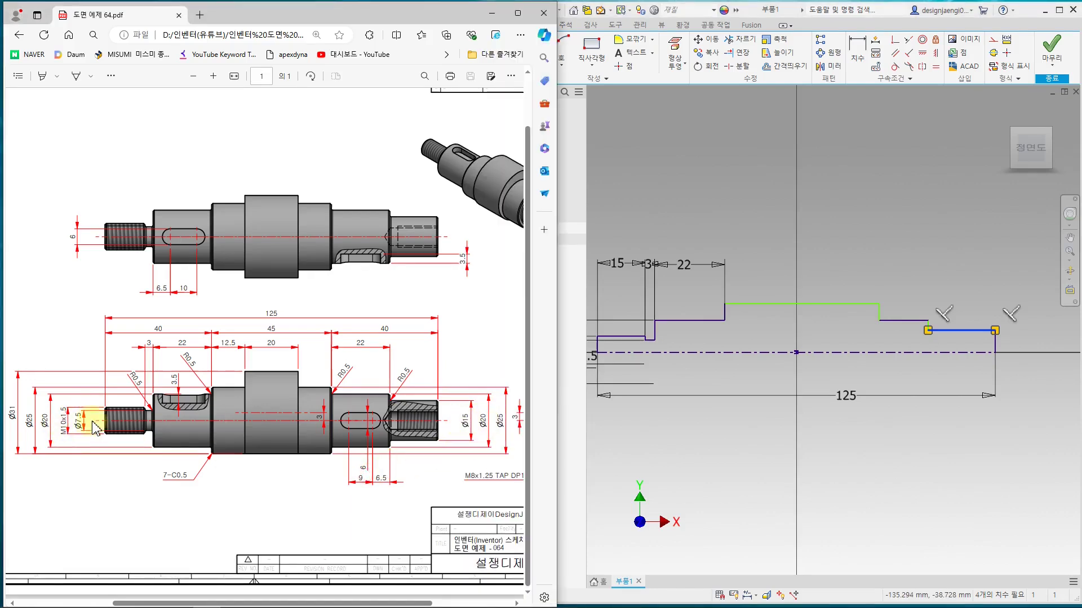
click(838, 383)
click(857, 54)
click(760, 304)
click(768, 353)
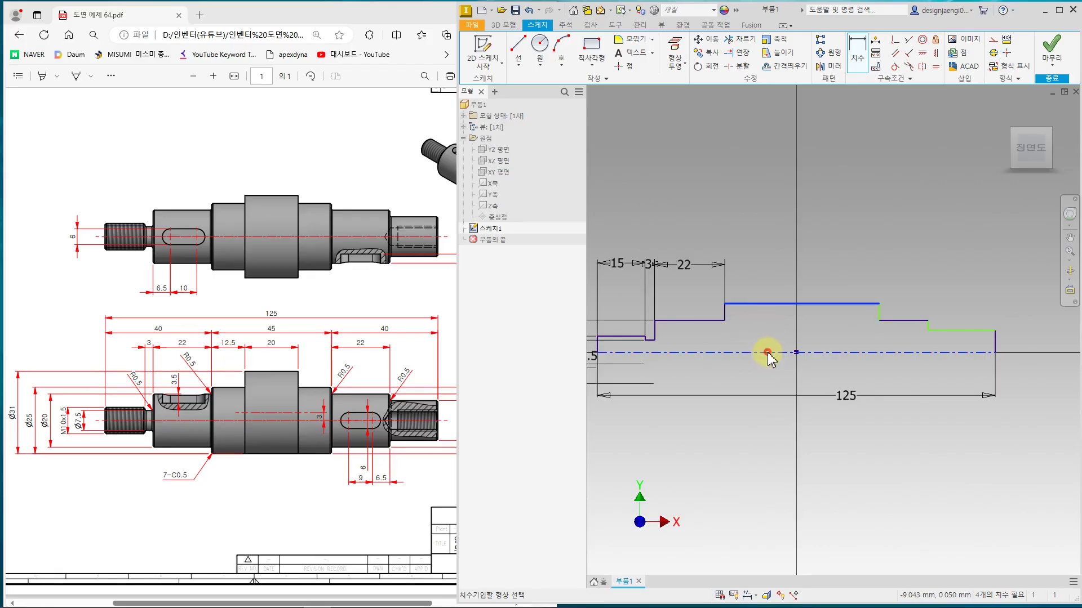
click(763, 342)
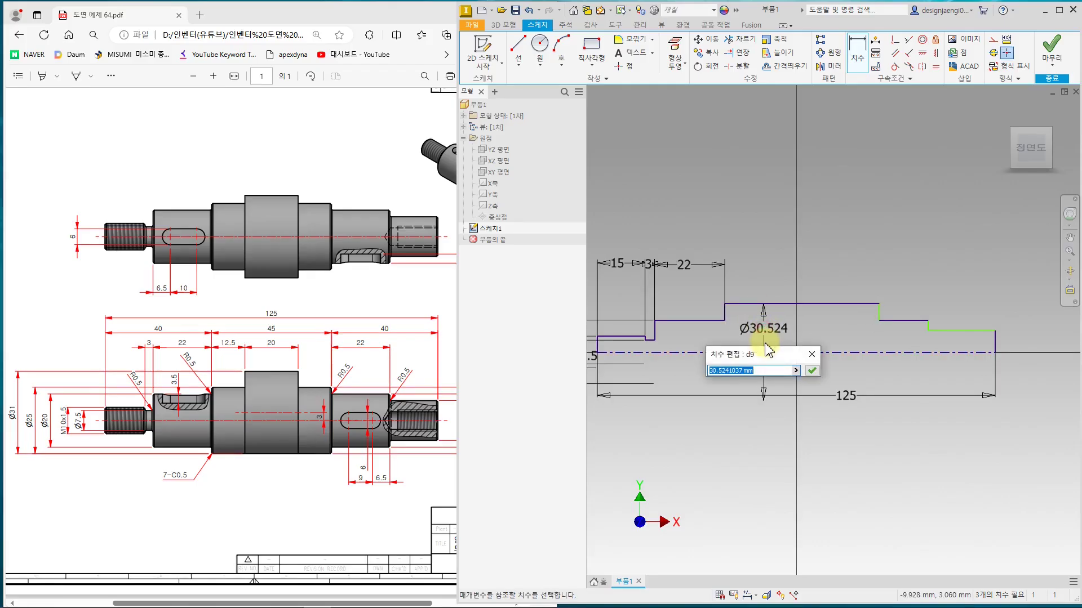
text(25)
key(Return)
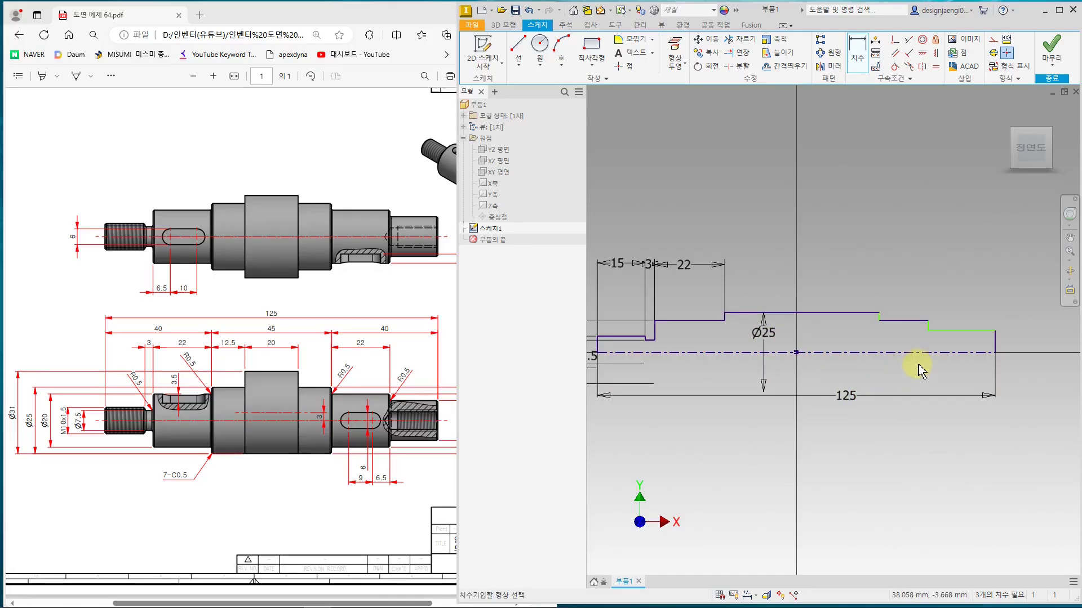
- Bring the diameter dimensions at the shaft's right end into view in the PDF reference drawing
click(322, 365)
drag(345, 601, 432, 590)
click(823, 282)
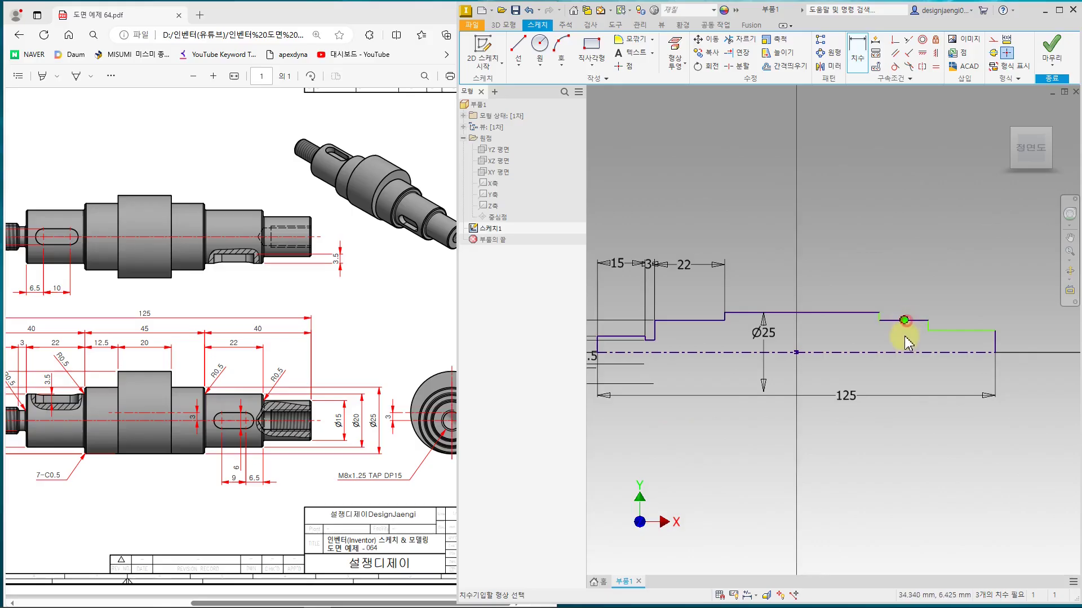
click(860, 48)
click(860, 50)
click(888, 320)
click(889, 352)
click(862, 342)
key(Escape)
key(Escape)
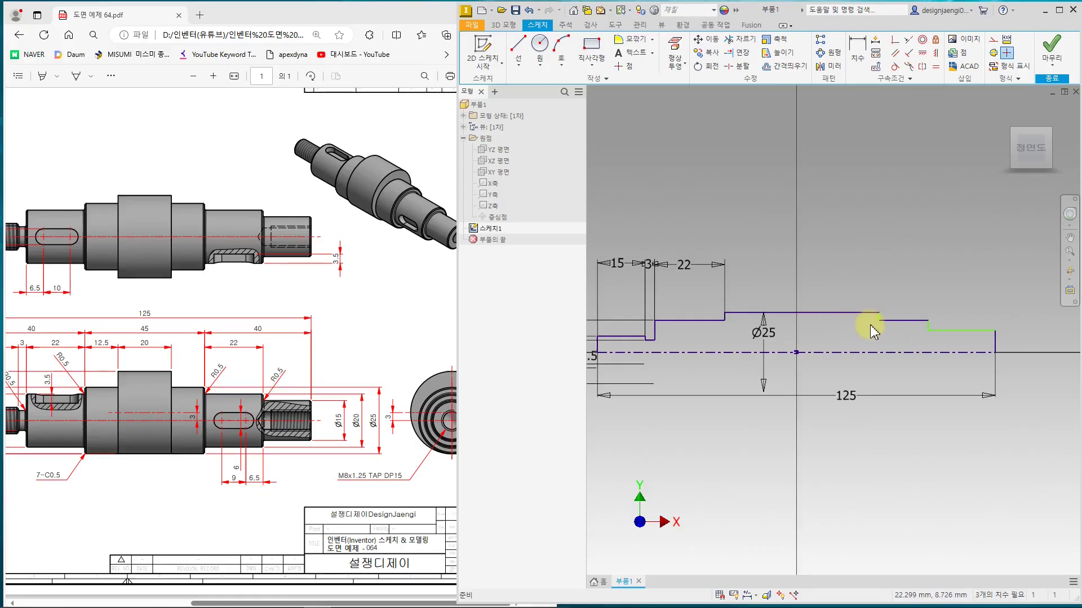
- Dimension the rightmost horizontal edge about the centerline as a 15 mm diameter
click(857, 51)
click(957, 331)
click(956, 352)
click(1026, 343)
key(Return)
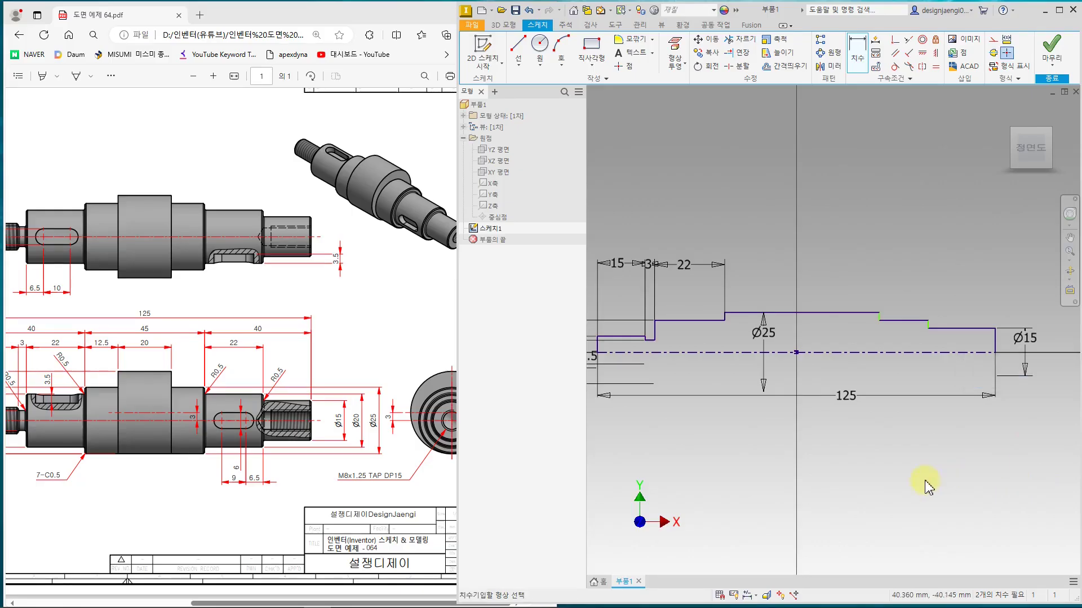
- Dimension the length of the 25 mm diameter section's horizontal edge as 45 mm
scroll(876, 415, down, 3)
scroll(852, 363, up, 5)
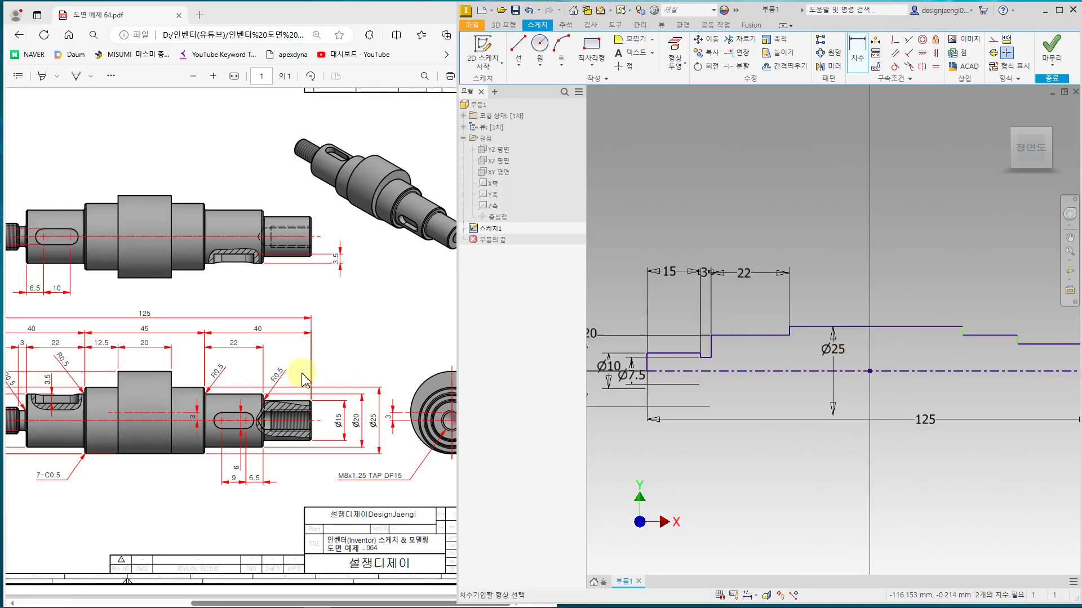
click(182, 374)
click(849, 261)
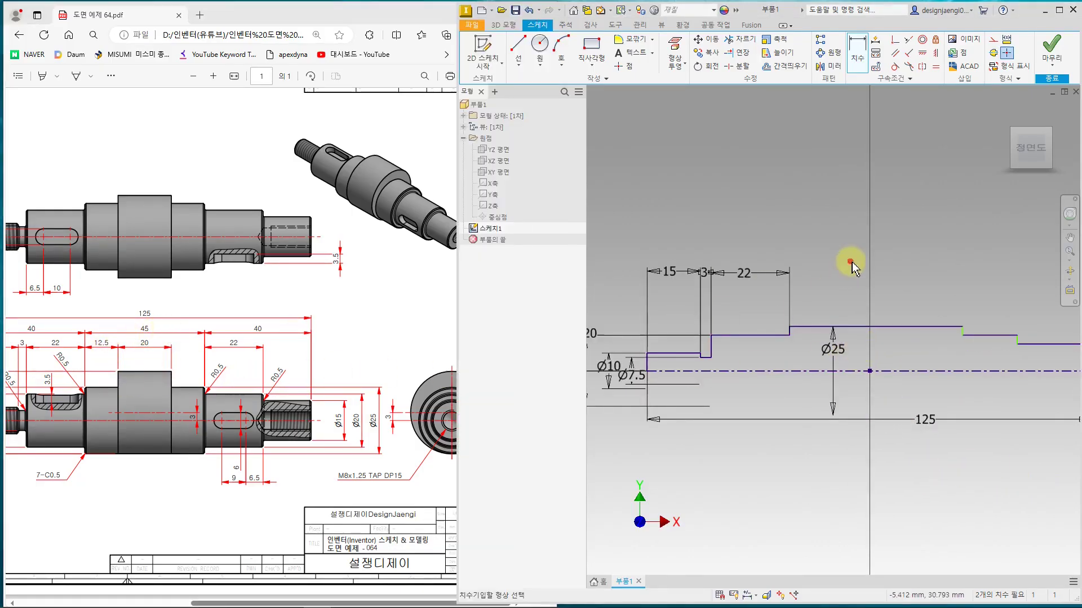
click(852, 327)
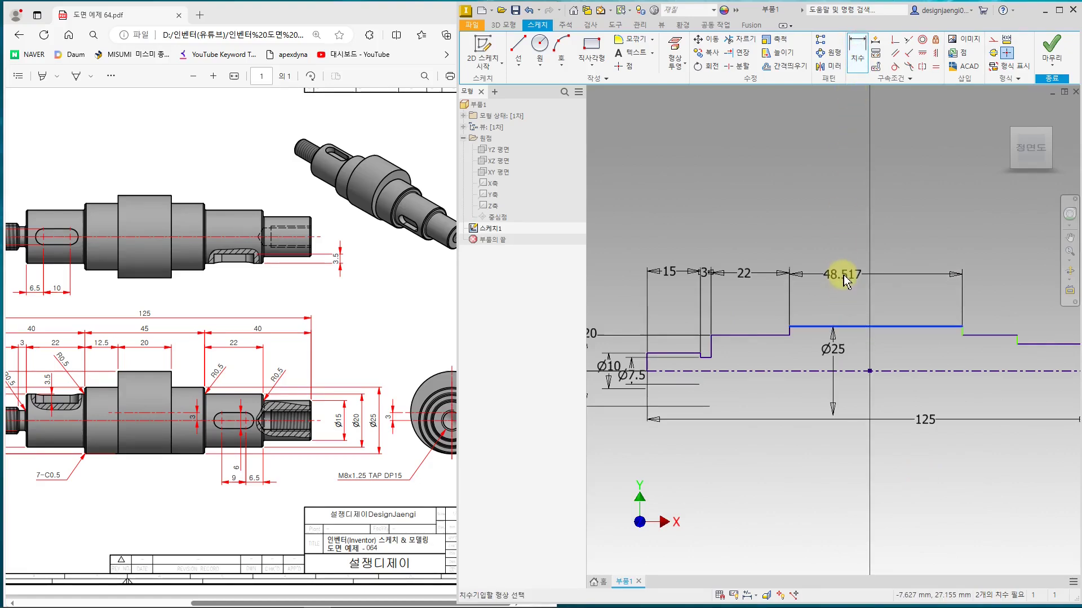
click(845, 282)
text(45)
key(Return)
- Dimension the length of the horizontal edge just right of the 45 mm section as 22 mm
middle_drag(896, 333, 756, 346)
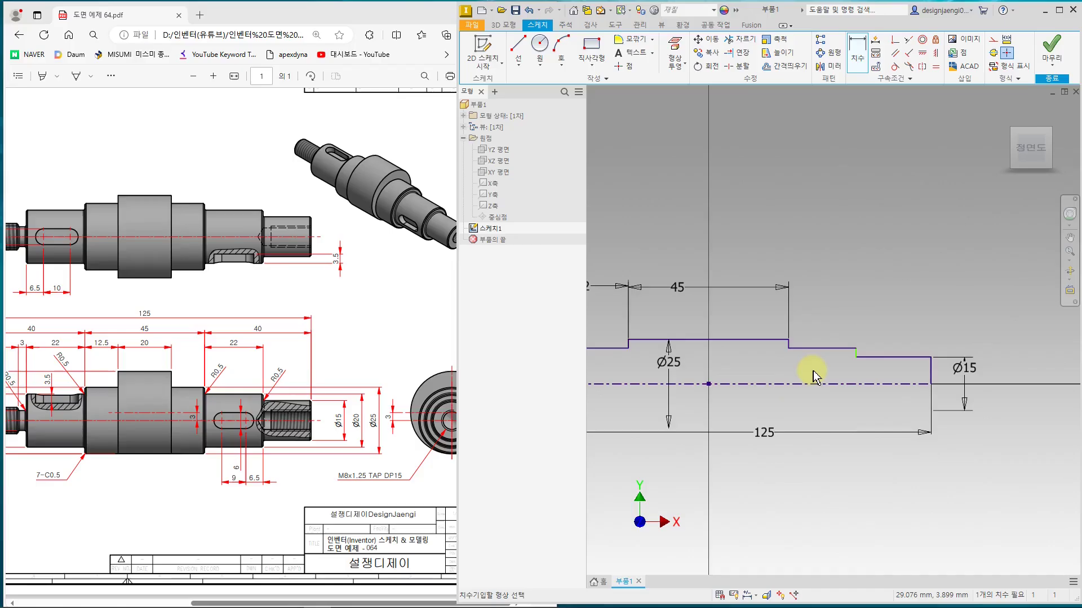
click(832, 349)
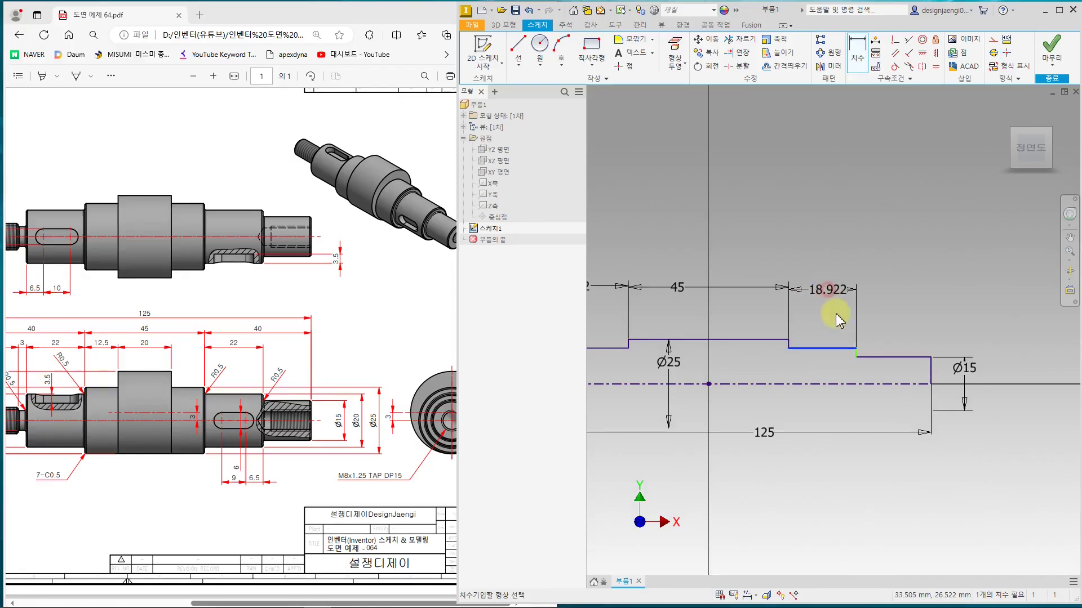
click(833, 307)
text(22)
key(BackSpace)
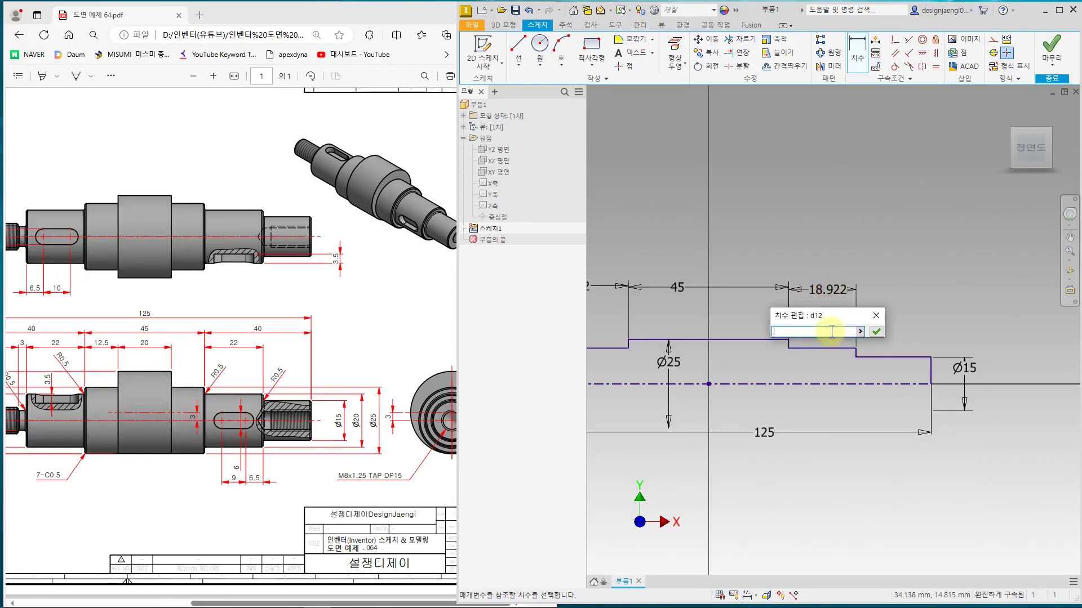
key(Return)
scroll(906, 357, down, 3)
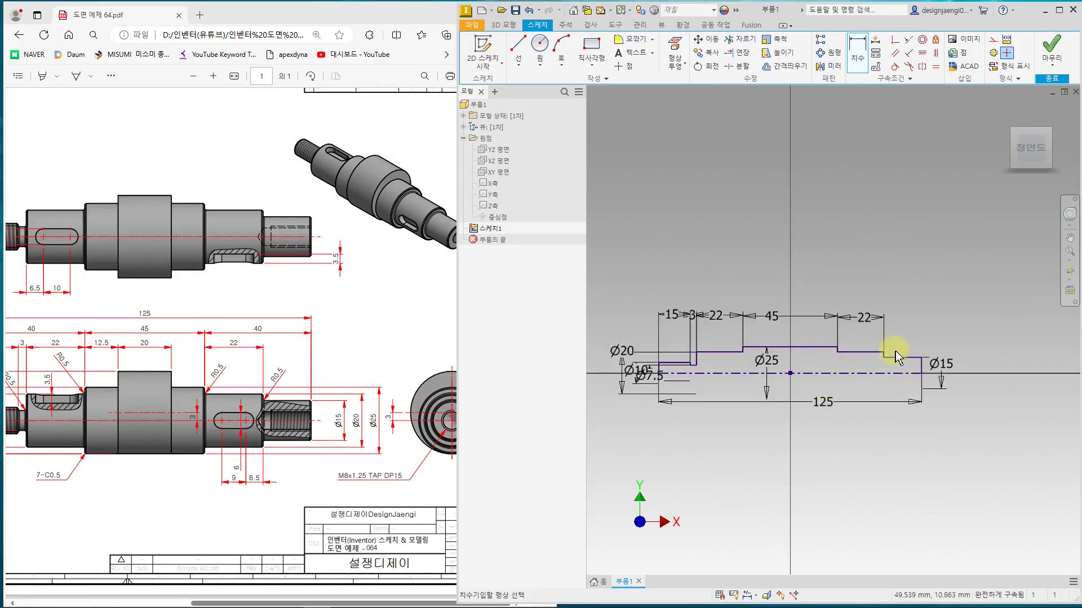
scroll(817, 407, up, 3)
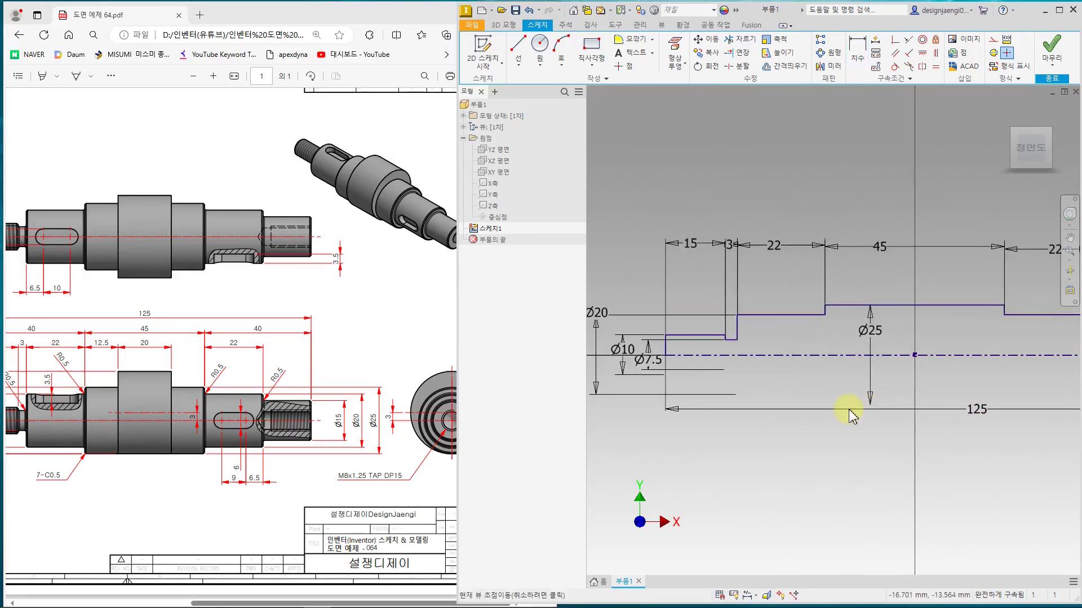
- Finish the half-profile sketch and revolve it about the centerline into the solid stepped shaft
scroll(821, 429, down, 2)
middle_drag(828, 450, 806, 451)
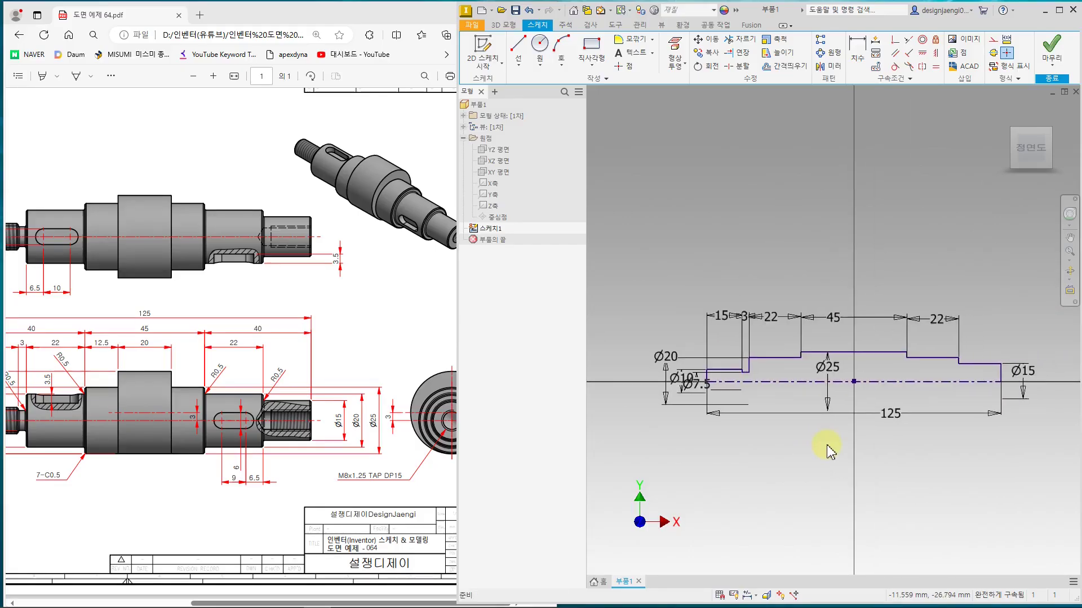
scroll(789, 439, up, 1)
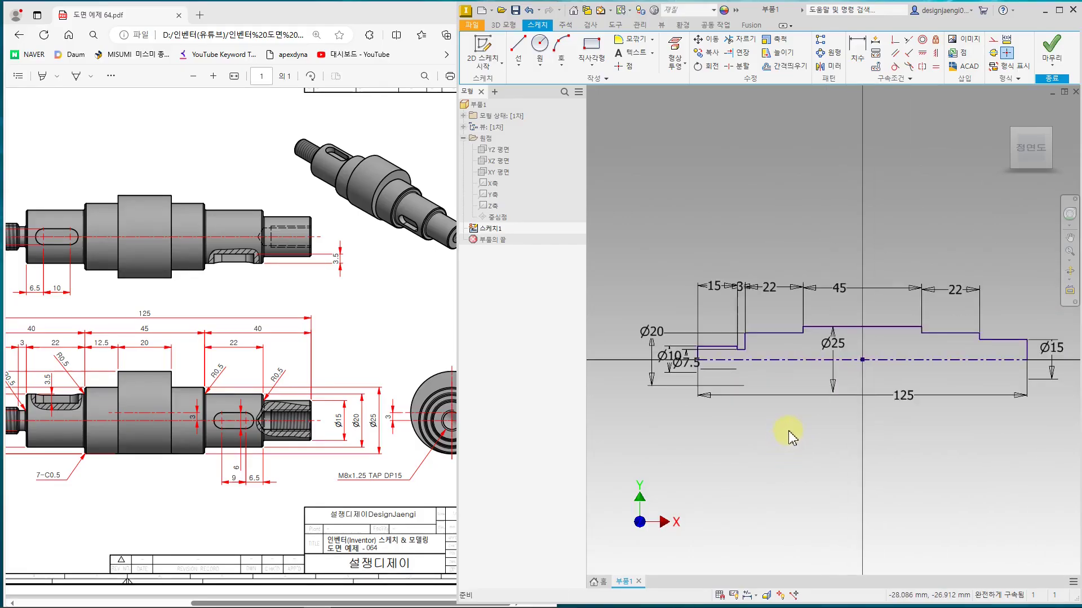
middle_drag(788, 433, 809, 427)
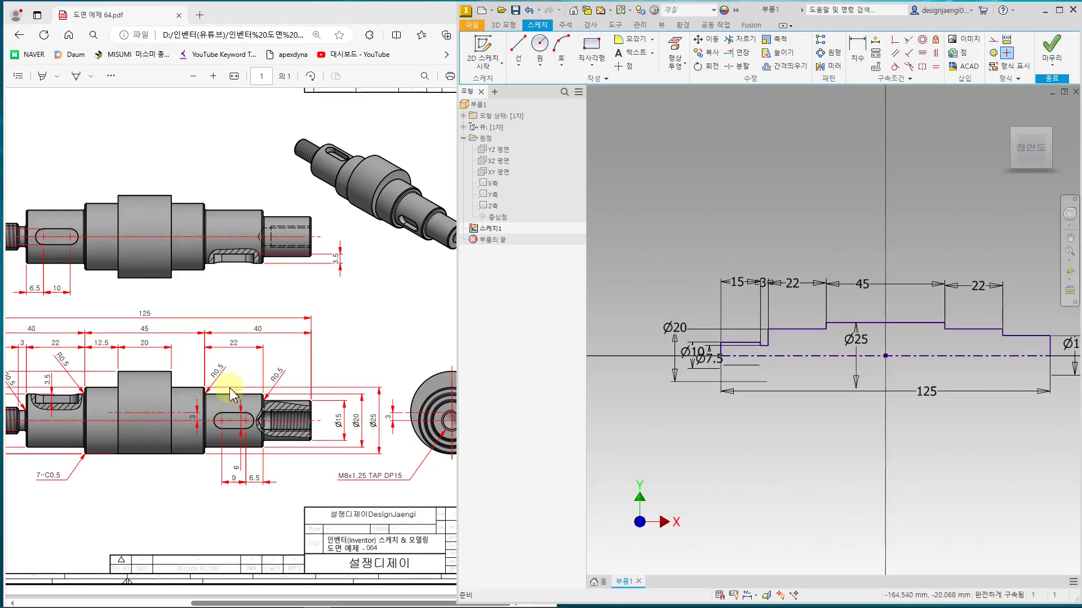
click(206, 383)
drag(266, 601, 212, 602)
click(704, 126)
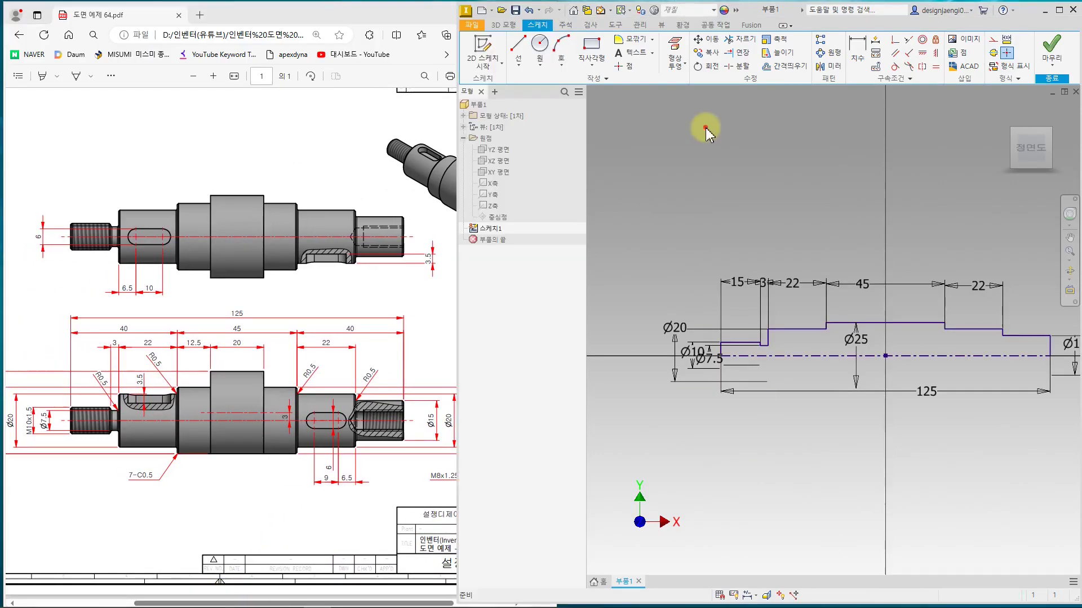
click(1052, 49)
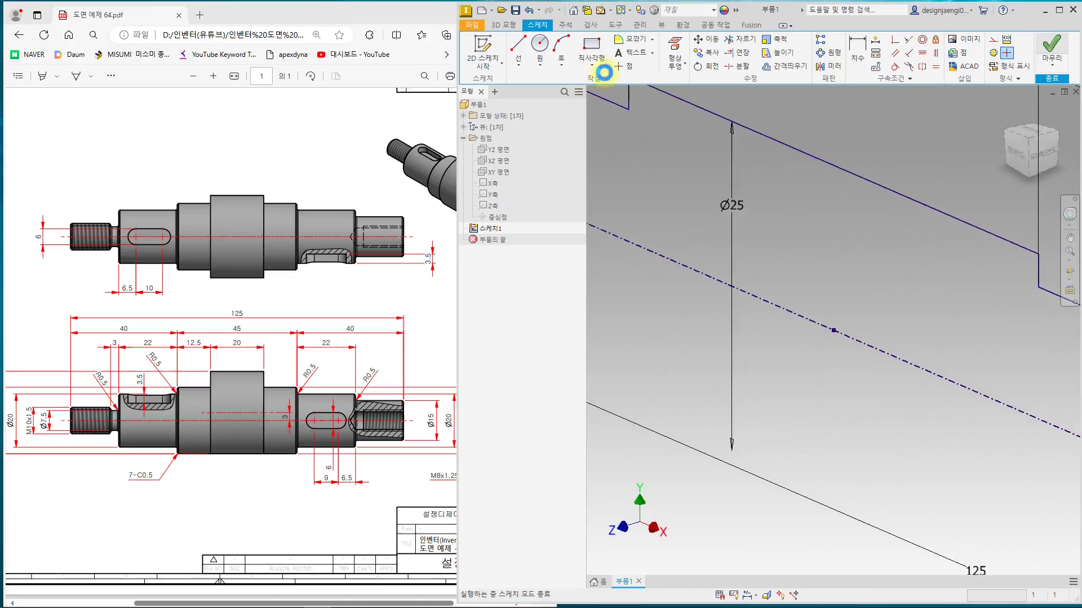
click(539, 48)
scroll(788, 338, down, 8)
drag(372, 248, 986, 246)
click(918, 419)
- Add a full-length ISO Metric profile M10x1.5 thread to the 10 mm diameter cylindrical face at the shaft's end
scroll(769, 367, up, 3)
scroll(778, 366, down, 3)
shift+middle_drag(759, 373, 816, 367)
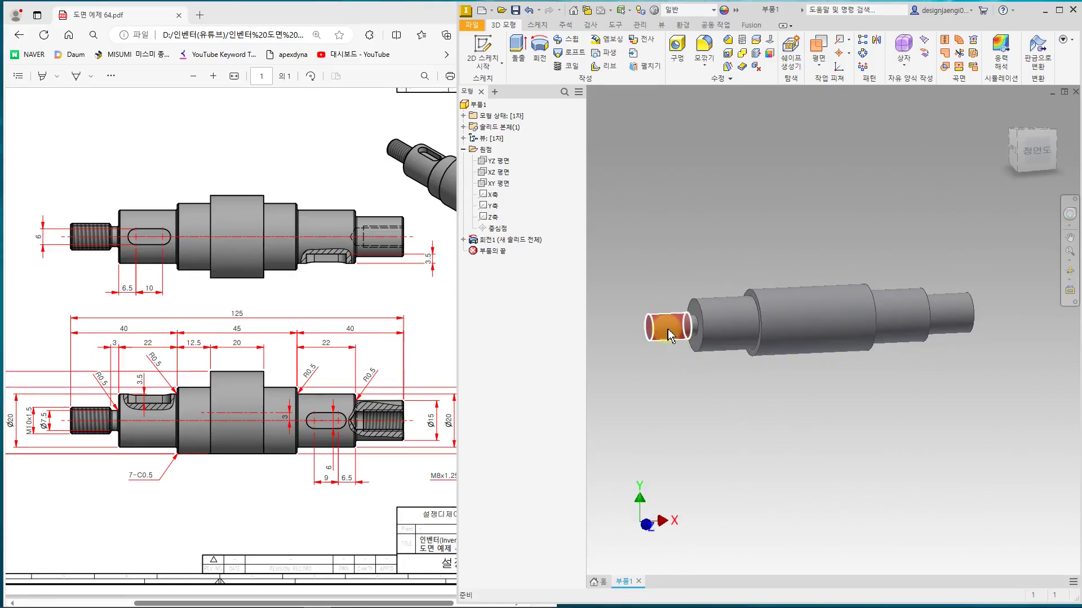
middle_drag(735, 249, 745, 282)
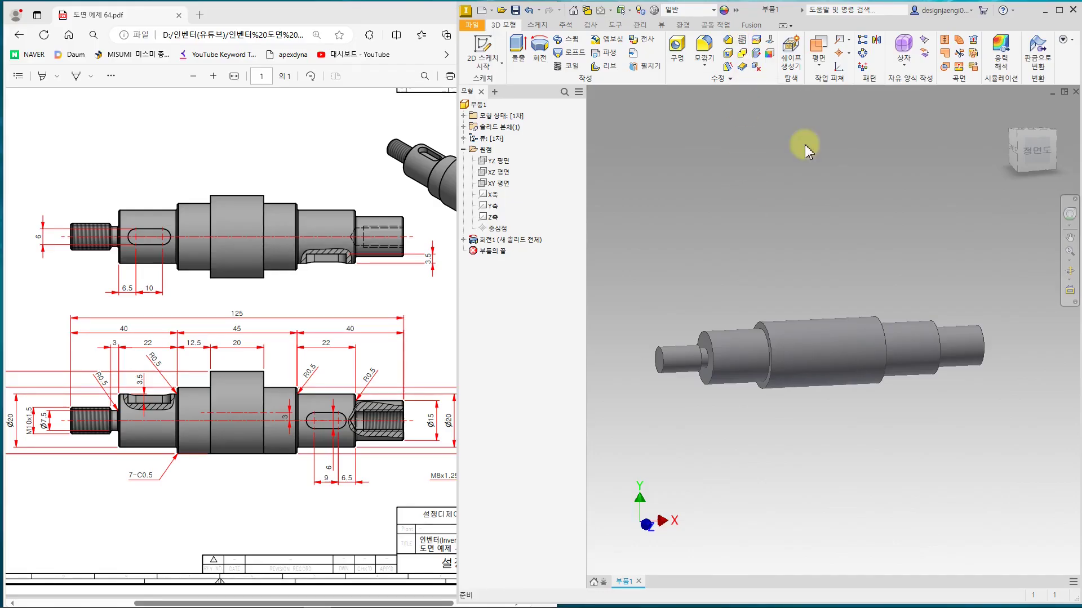
click(742, 41)
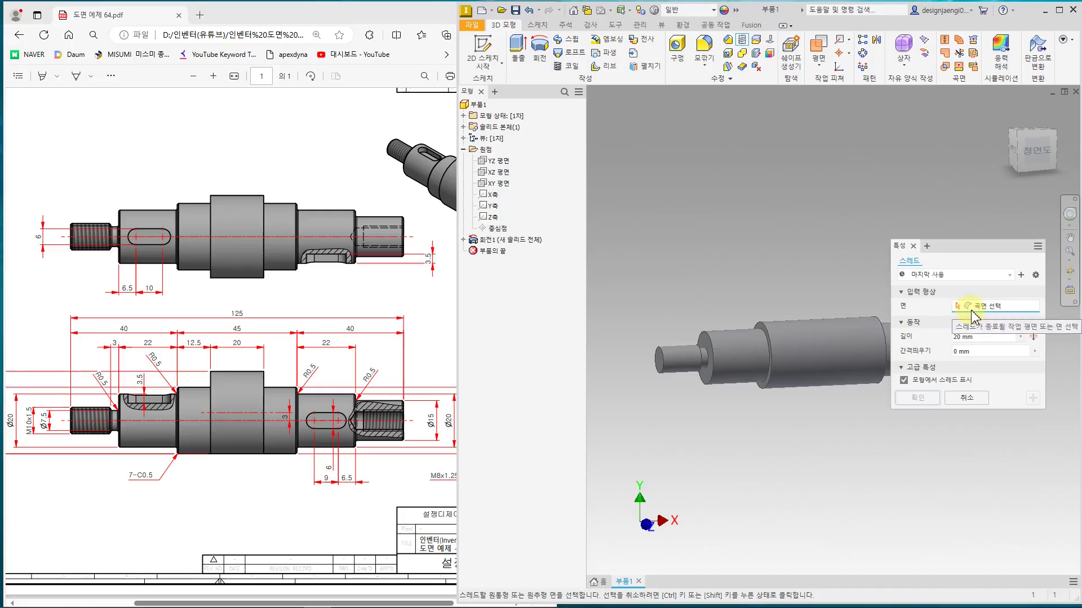
click(1033, 337)
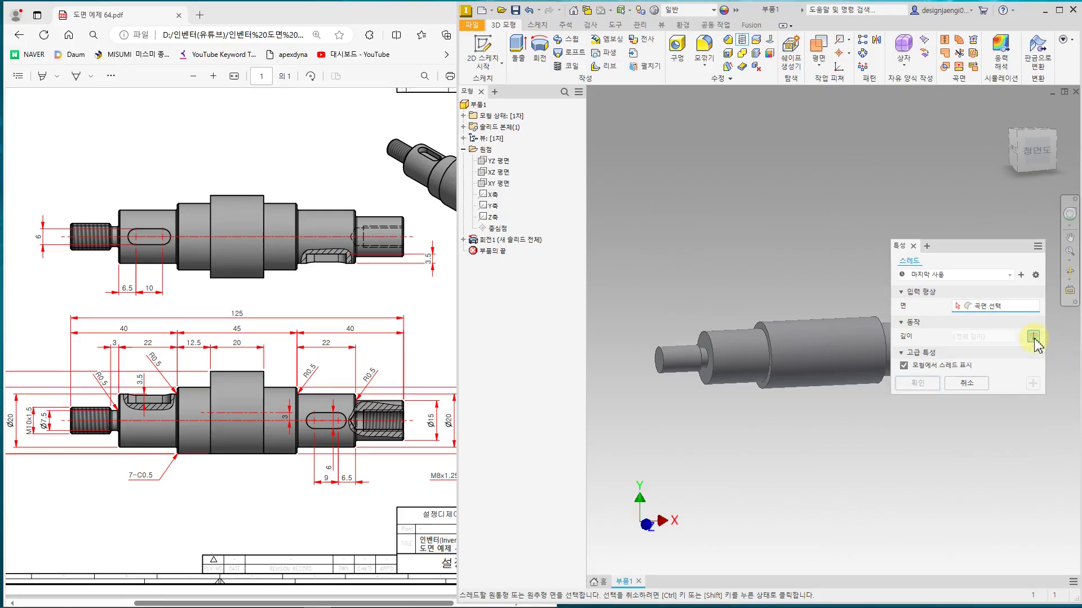
click(668, 364)
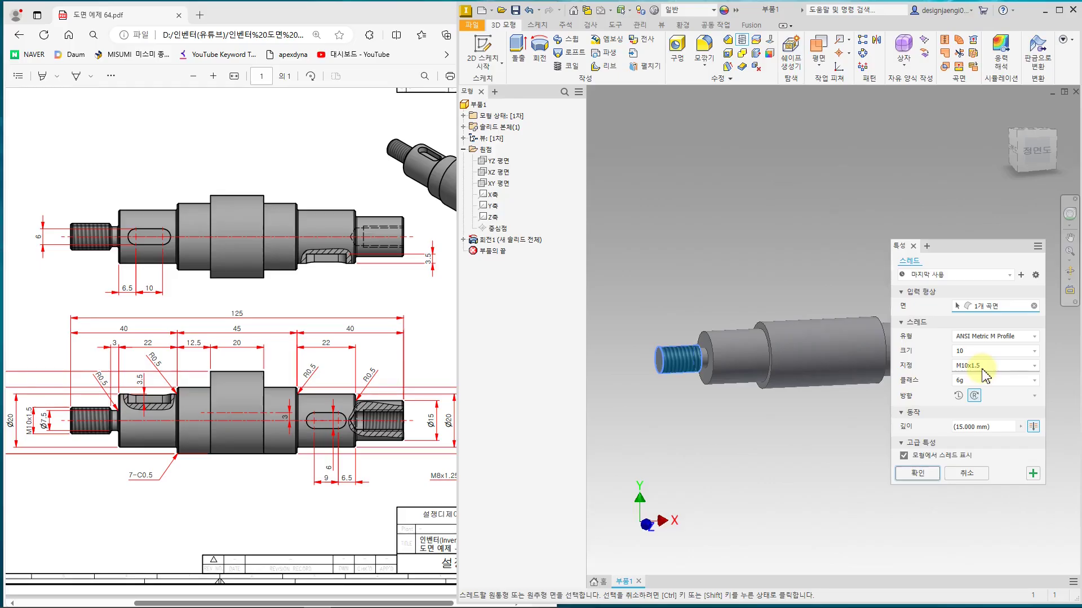
click(998, 338)
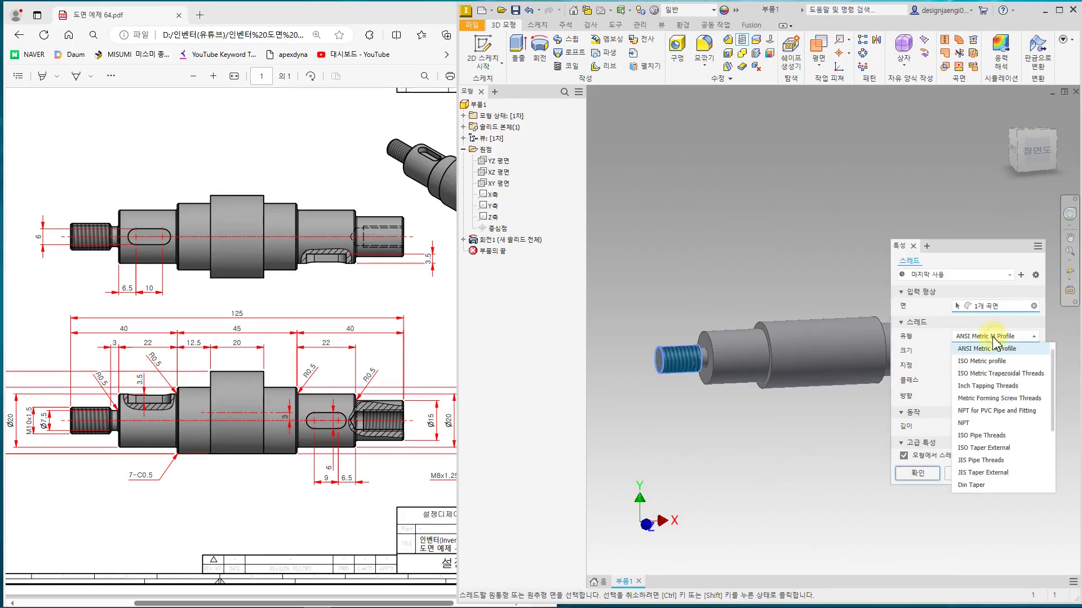
click(978, 362)
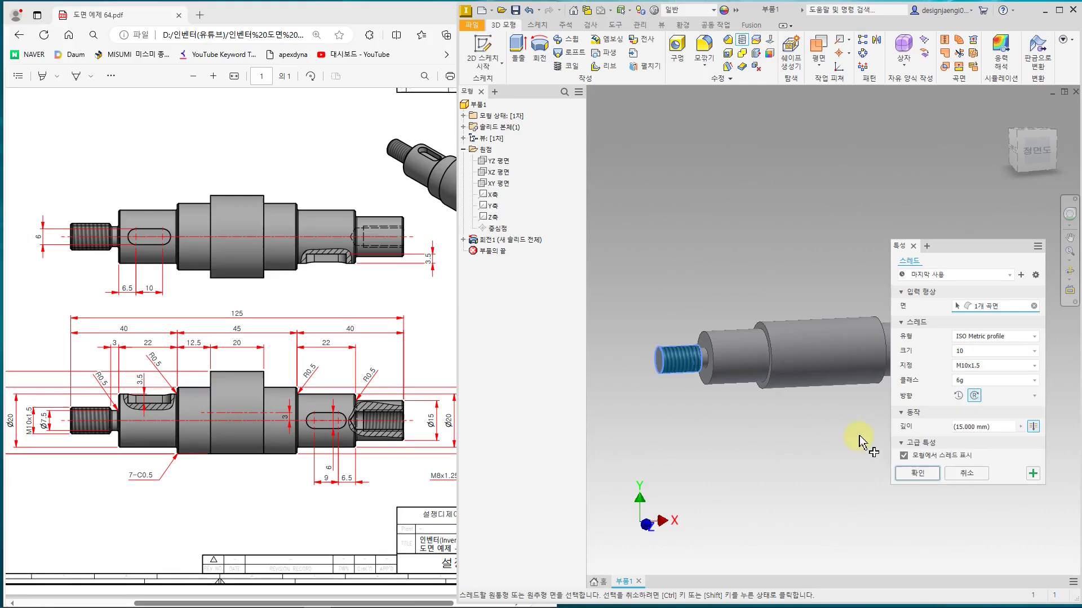
click(916, 475)
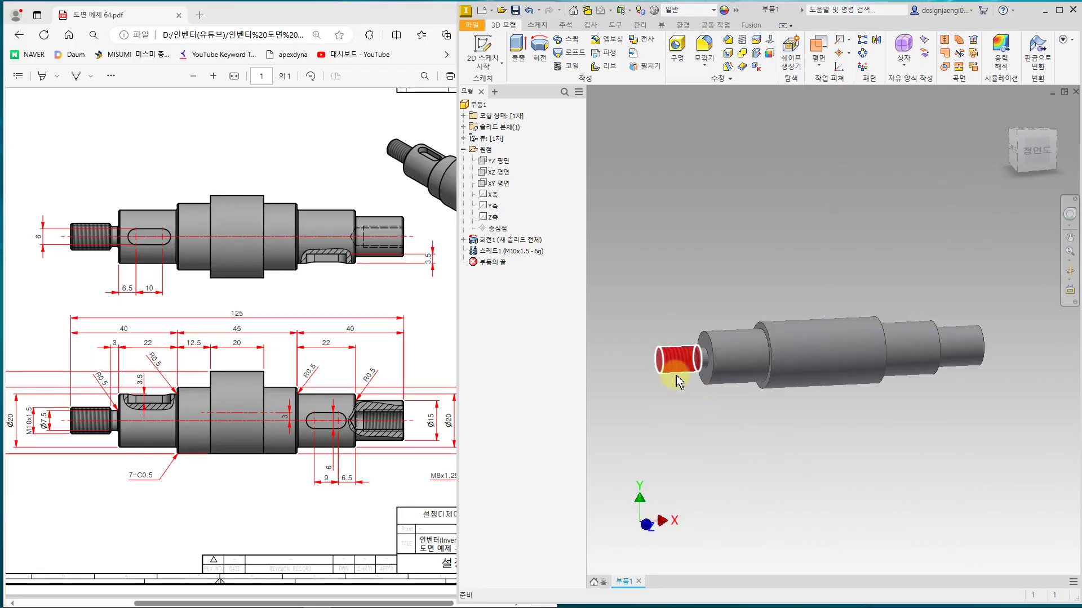
- Examine the keyway's width, length, position and depth dimensions on the 22 mm section beside the threaded end in the PDF drawing
scroll(806, 436, down, 3)
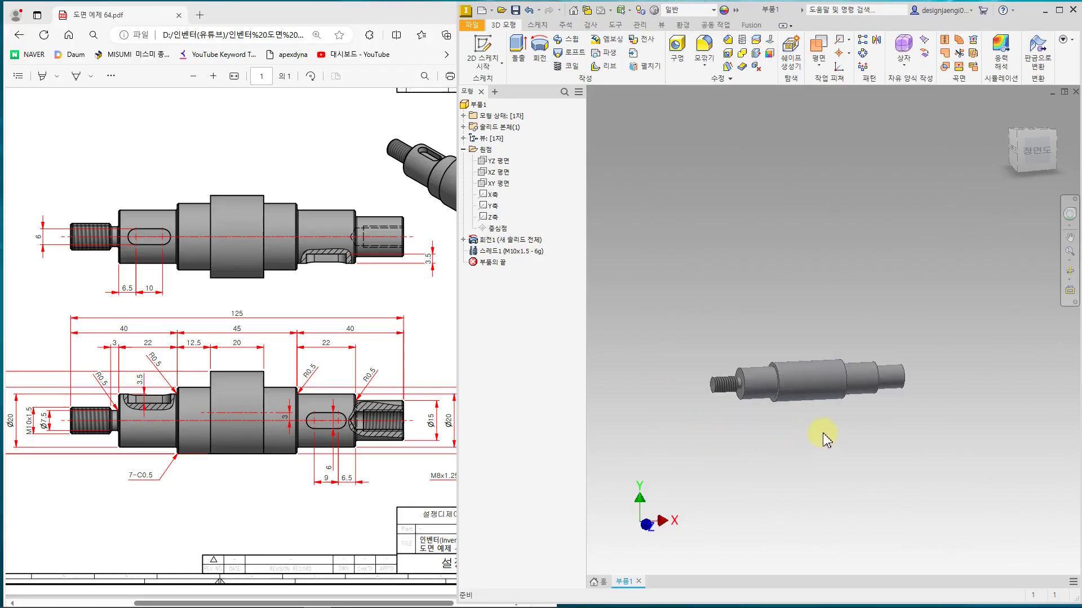
key(F6)
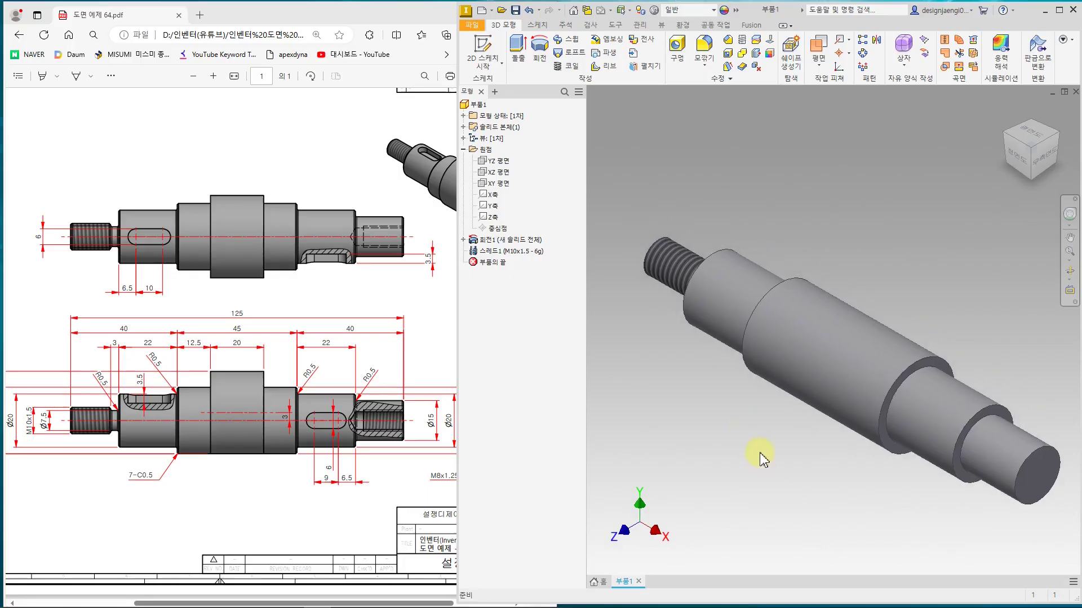
click(161, 415)
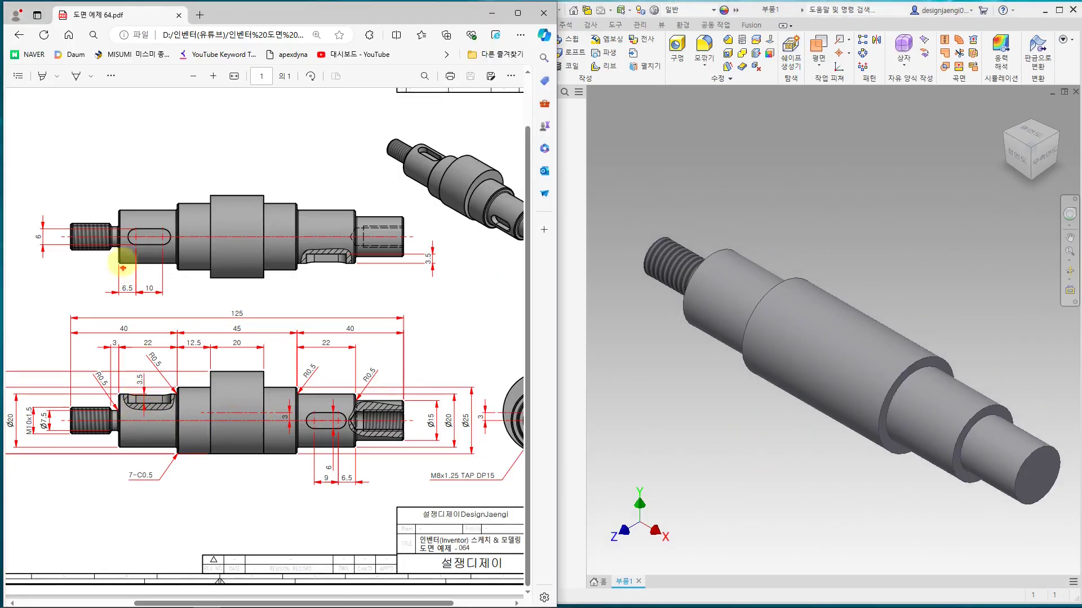
drag(104, 204, 180, 296)
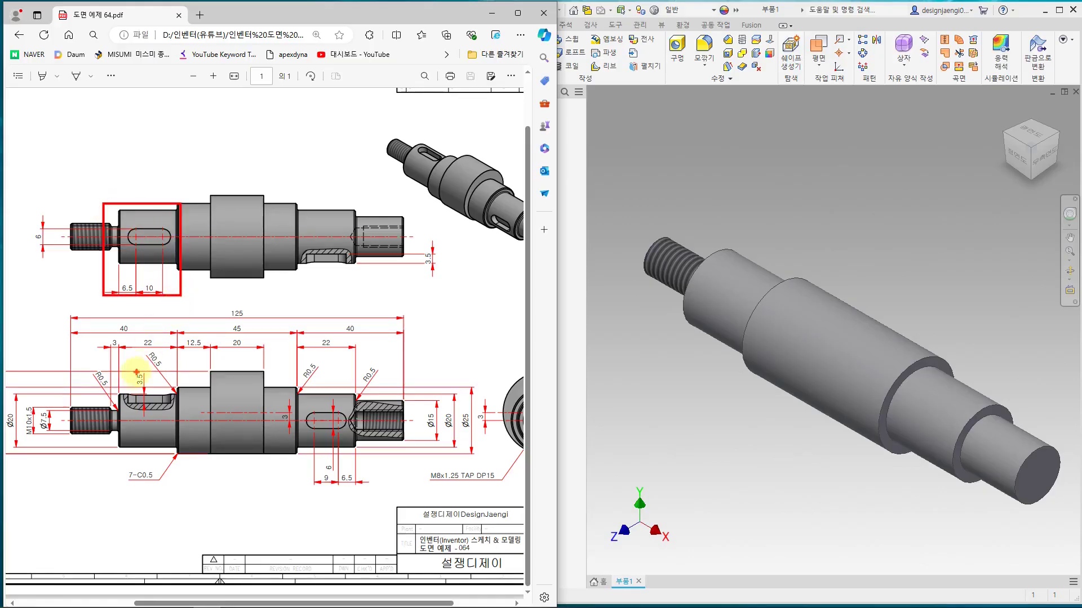
drag(83, 357, 185, 428)
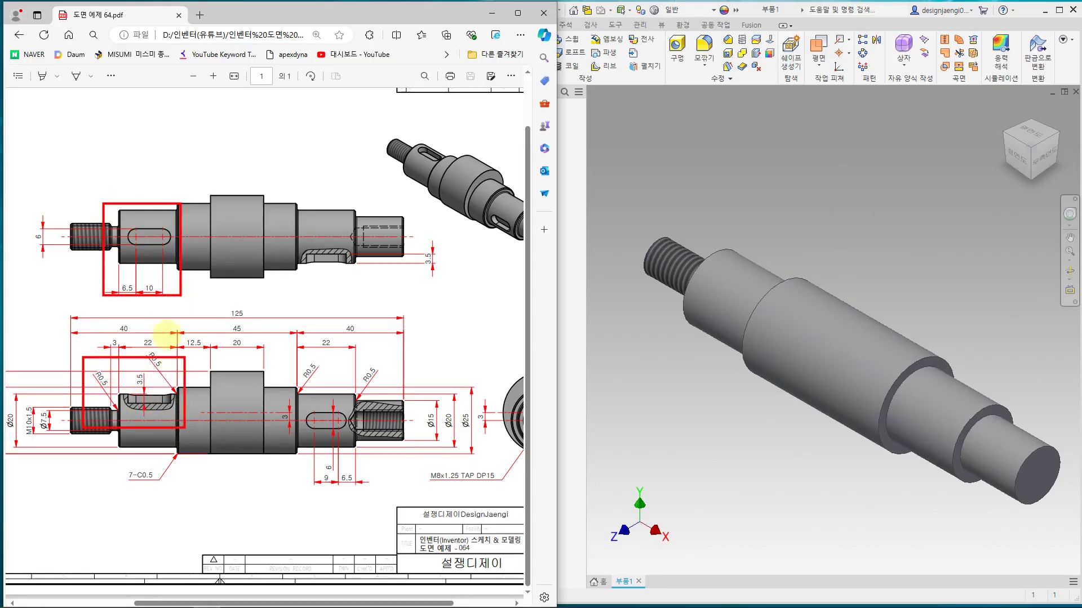
mouse_move(49, 258)
mouse_down()
mouse_move(48, 212)
mouse_move(49, 273)
mouse_up()
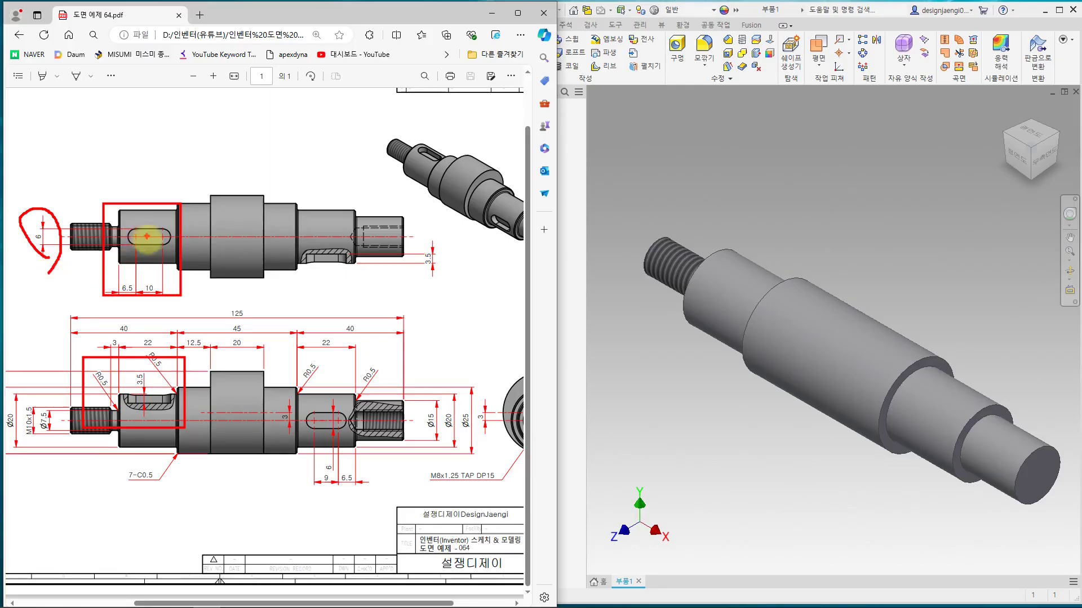
mouse_move(146, 303)
mouse_down()
mouse_move(141, 283)
mouse_move(159, 295)
mouse_move(131, 299)
mouse_up()
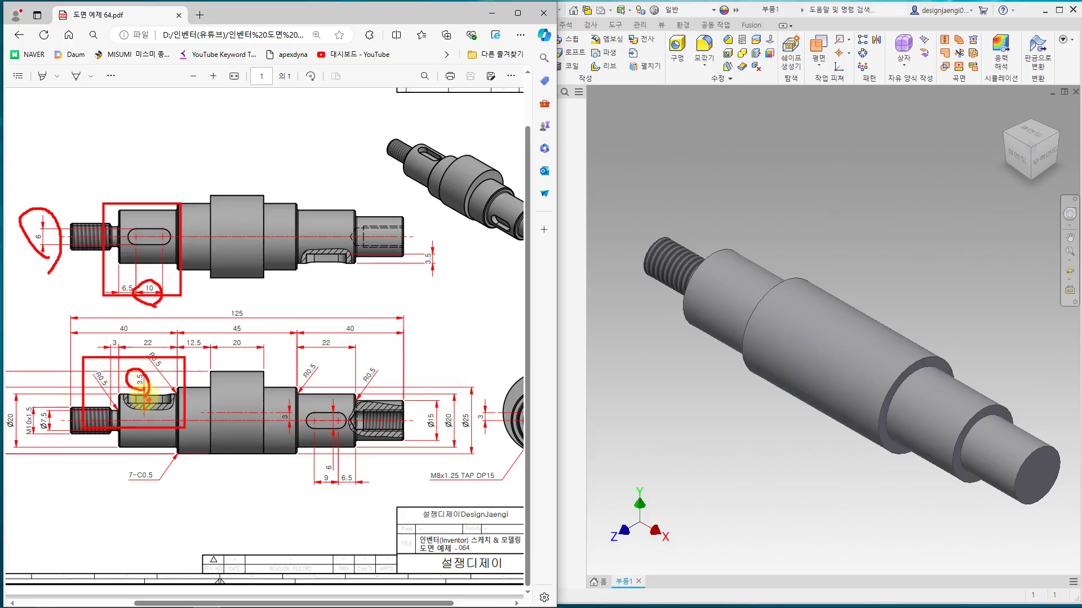
key(Escape)
click(717, 269)
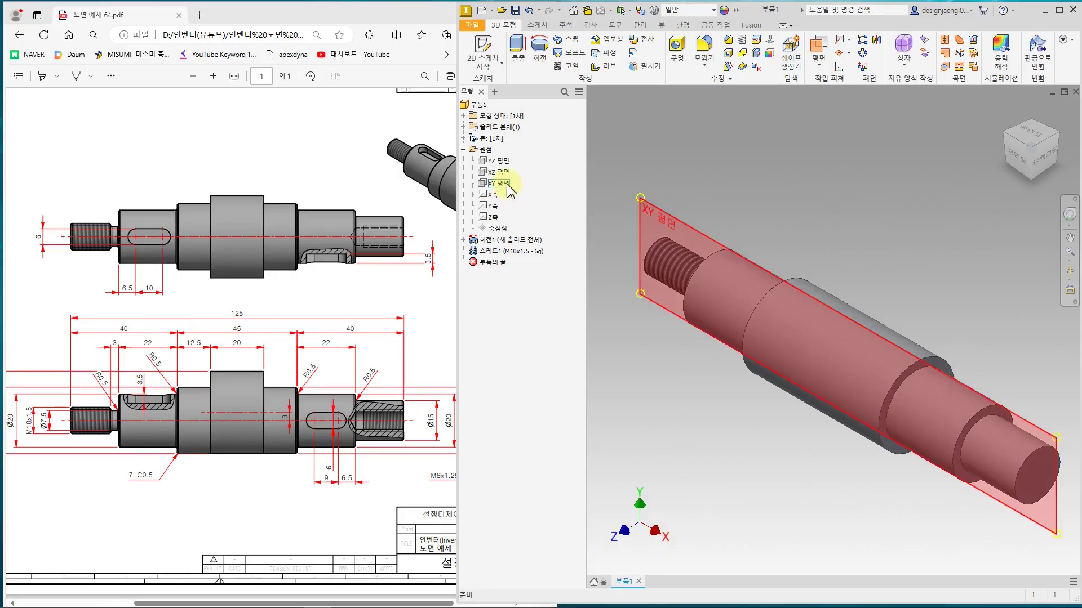
click(498, 172)
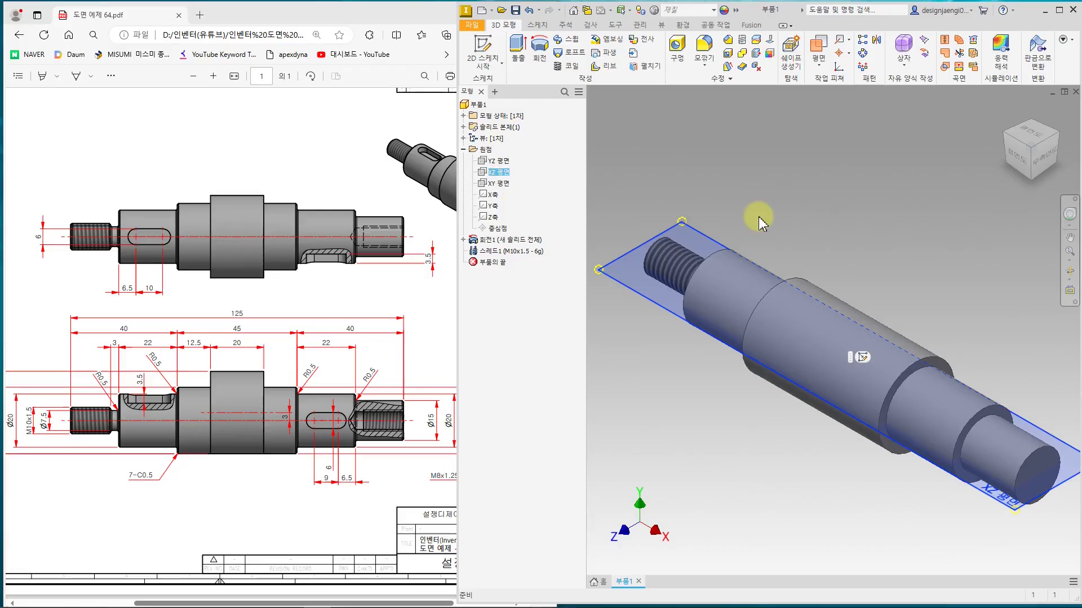
click(732, 401)
click(824, 127)
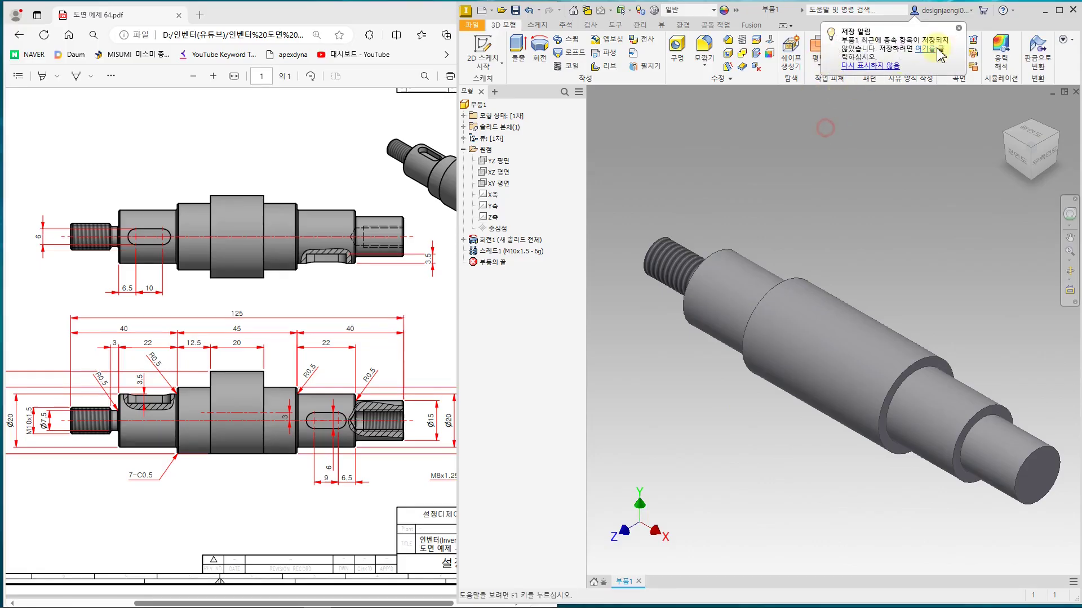
click(959, 29)
- Create a work plane parallel to the XZ plane and tangent to the upper side of the 20 mm diameter section beside the thread
click(818, 46)
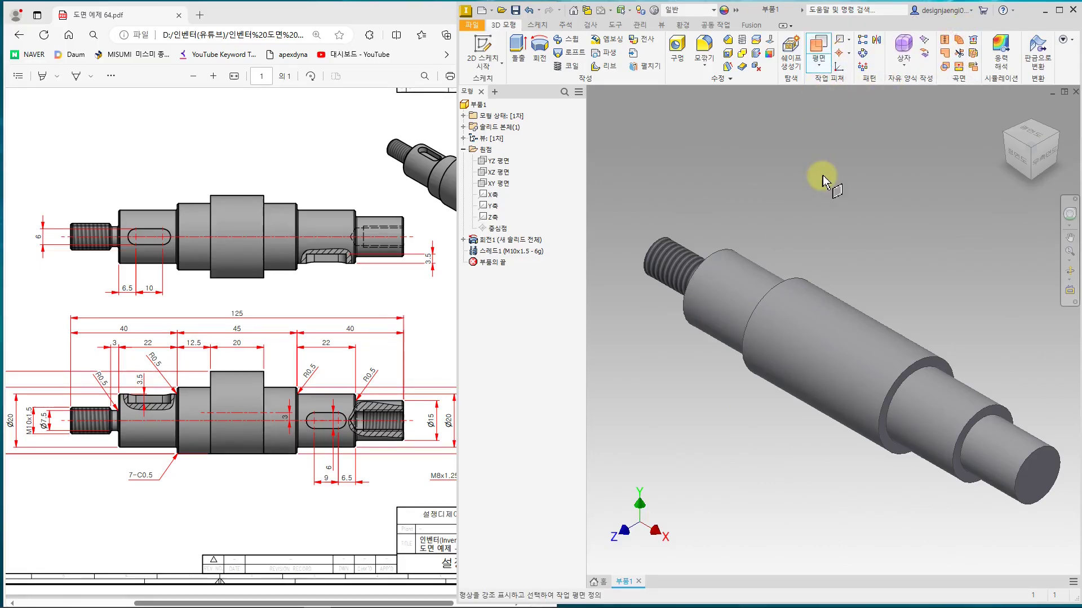
click(499, 172)
mouse_move(706, 427)
shift+middle_down()
mouse_move(707, 410)
mouse_move(870, 402)
shift+middle_up()
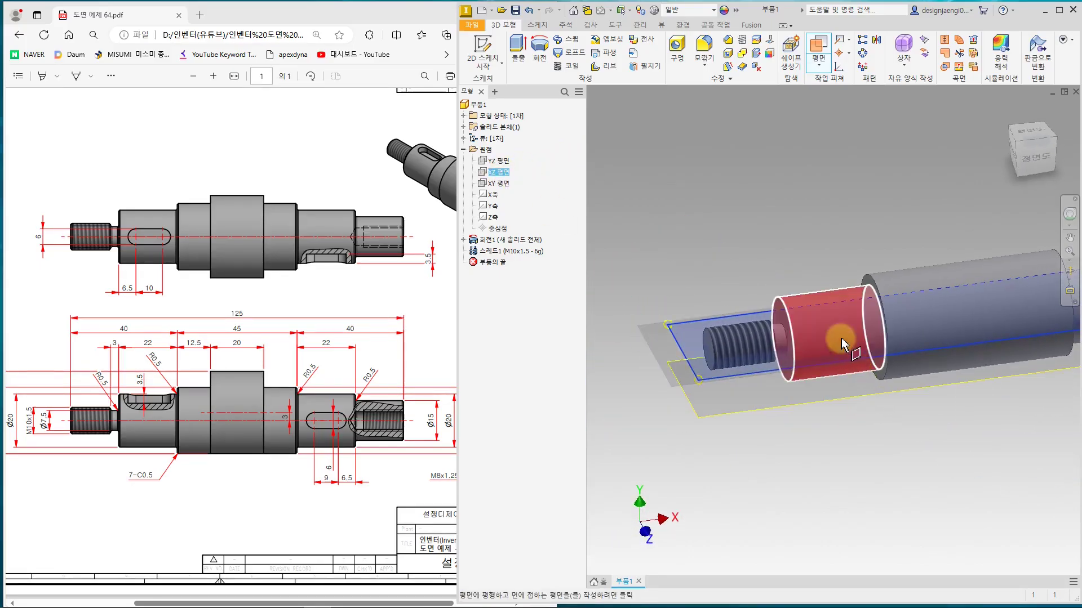
click(795, 307)
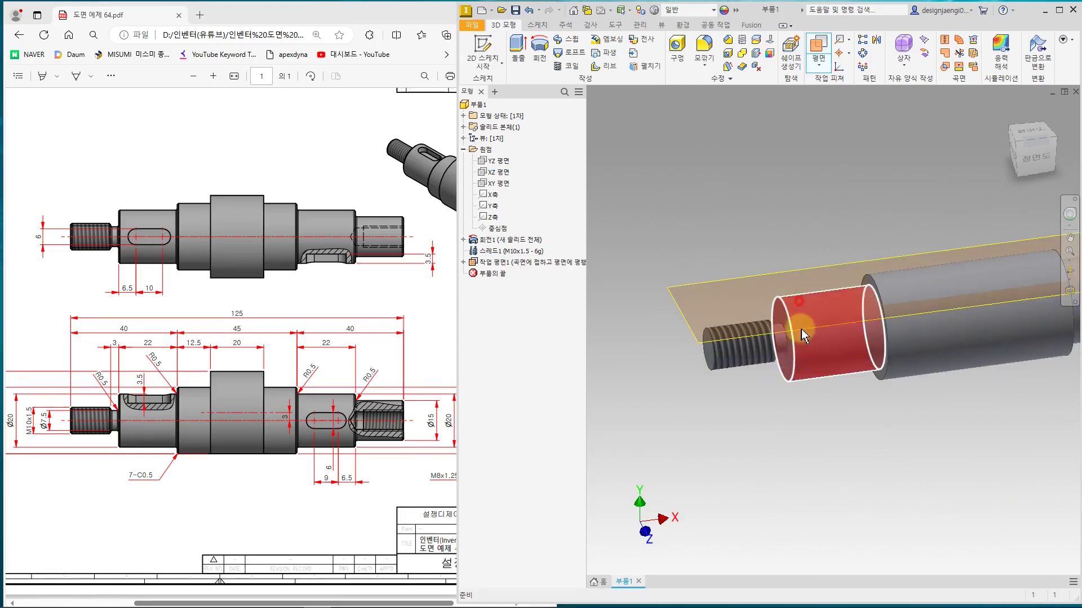
- Start a 2D sketch on the new tangent work plane above the shaft
shift+middle_drag(883, 495, 838, 401)
key(F6)
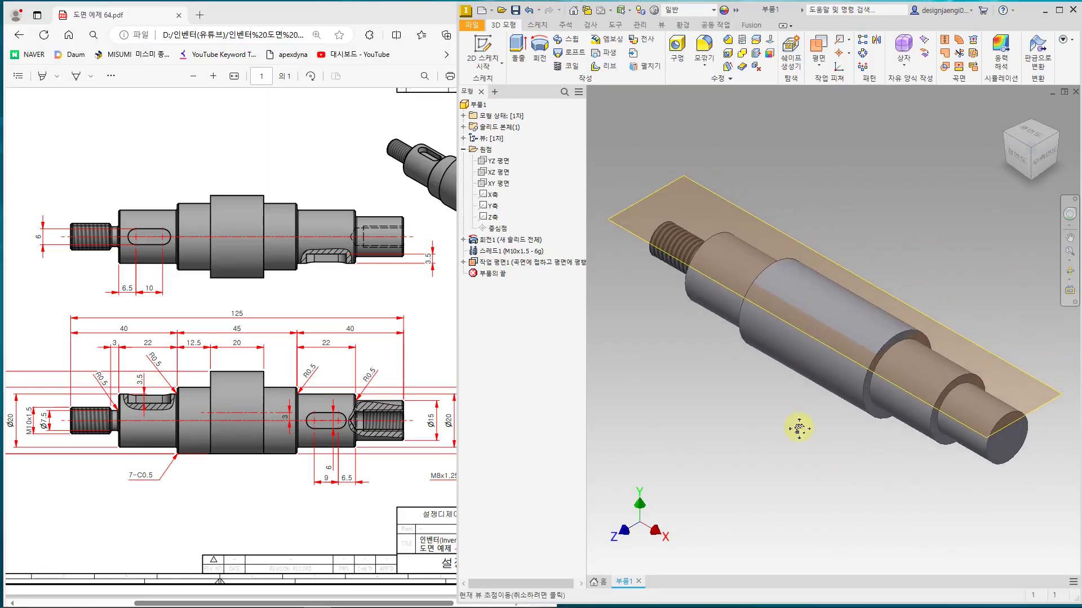
mouse_move(725, 394)
shift+middle_down()
mouse_move(755, 374)
mouse_move(732, 415)
mouse_move(756, 415)
shift+middle_up()
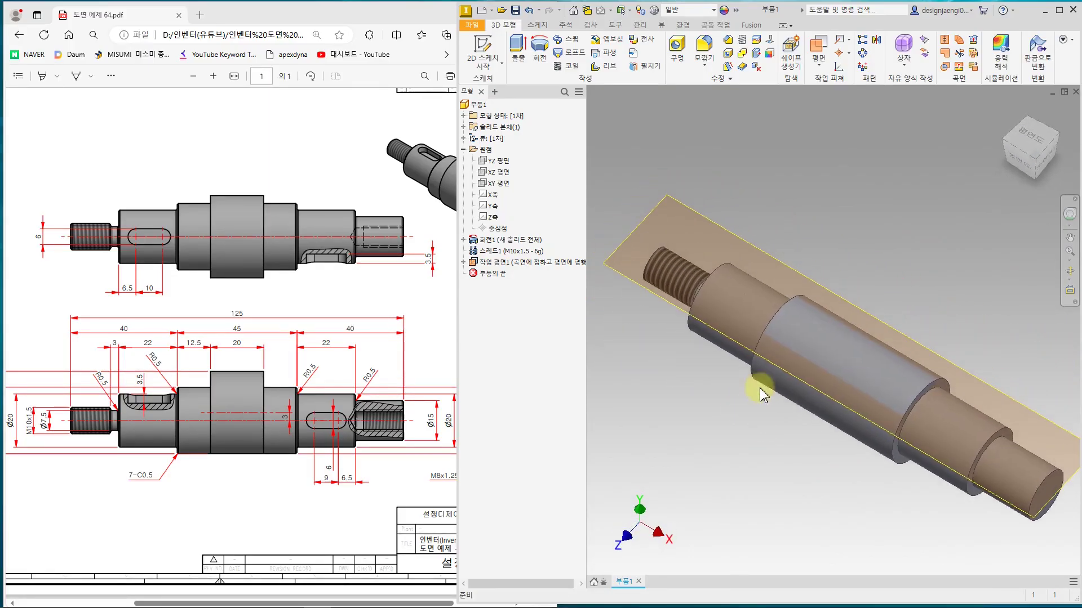
click(483, 45)
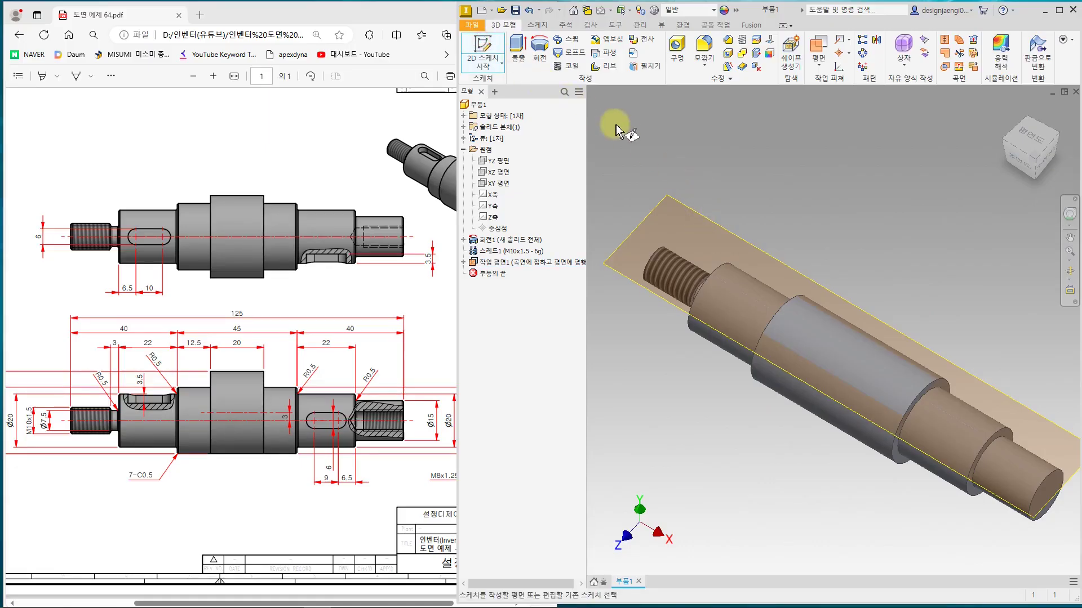
click(677, 201)
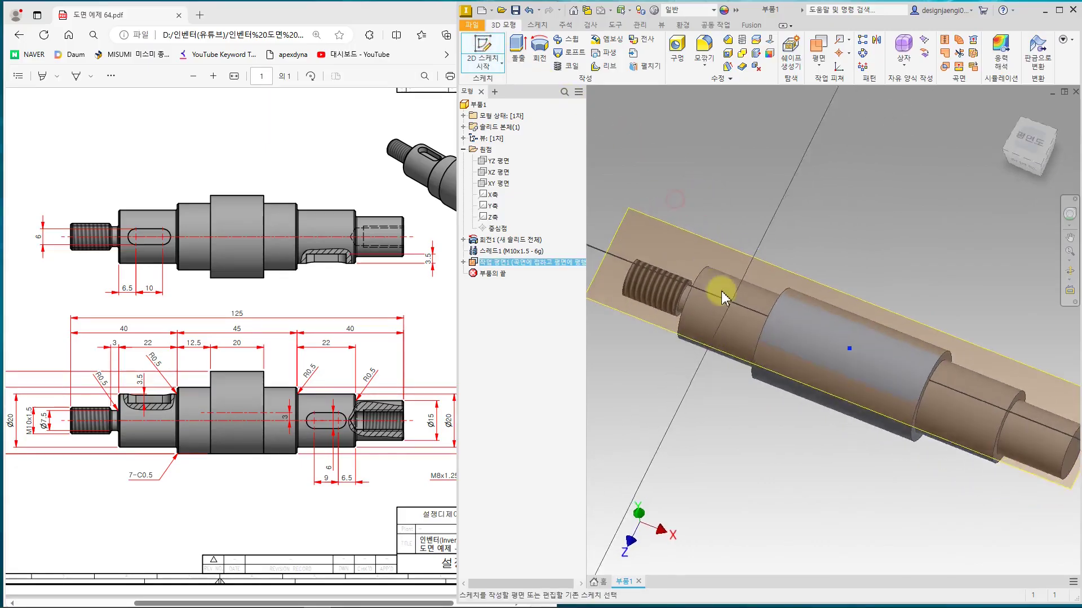
scroll(800, 358, down, 3)
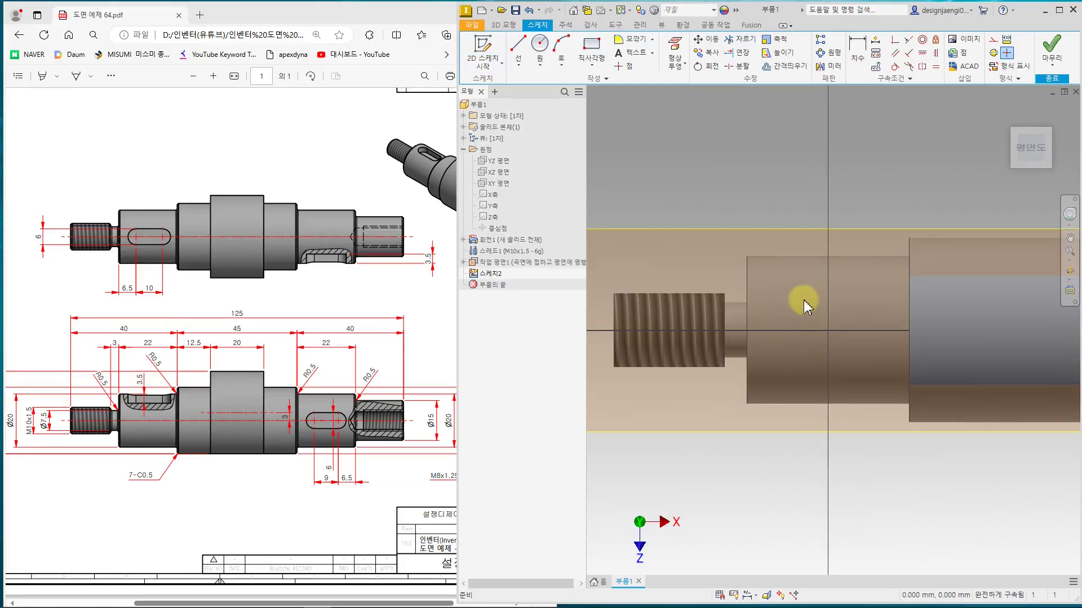
scroll(814, 357, up, 4)
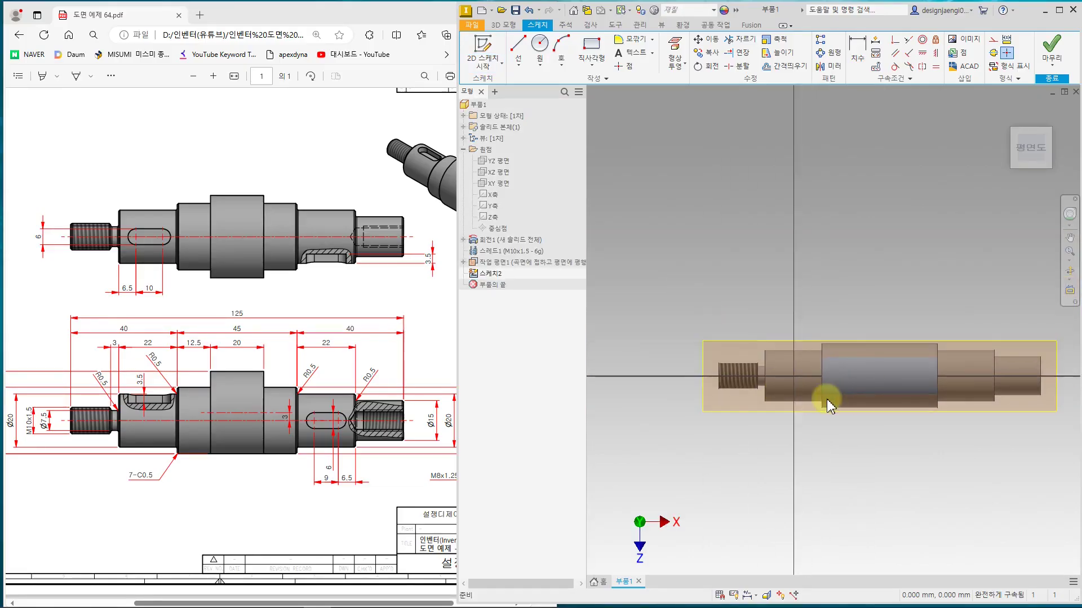
- Check the keyway in the PDF drawing and slice the model display at the sketch plane
click(210, 291)
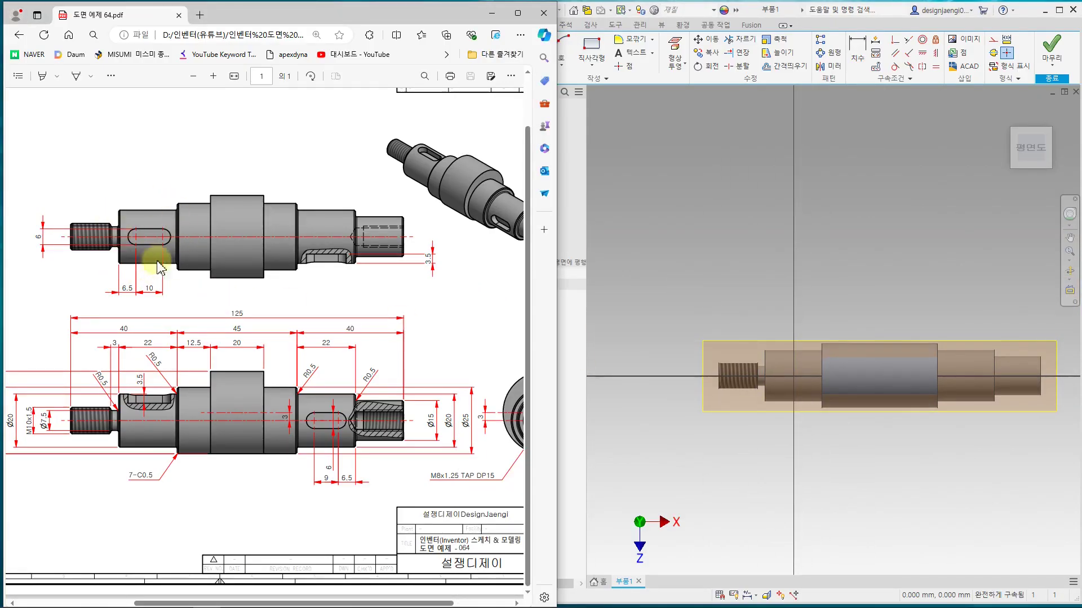
click(674, 265)
scroll(812, 414, down, 4)
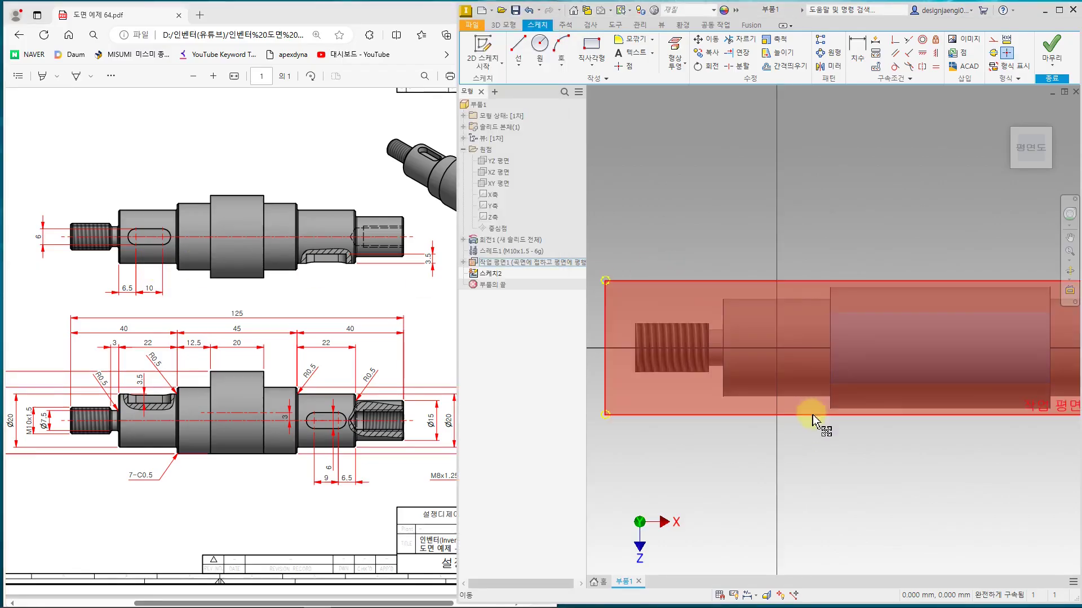
key(F7)
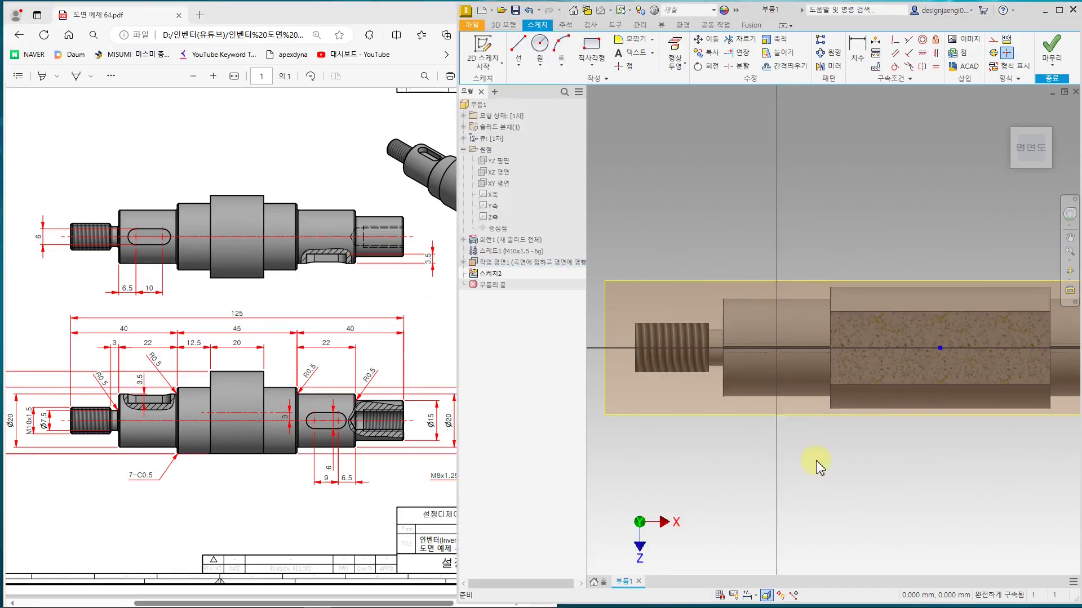
- Sketch a horizontal center-to-center slot with centres about 10.3 mm apart on the section beside the thread, above the shaft axis
click(945, 349)
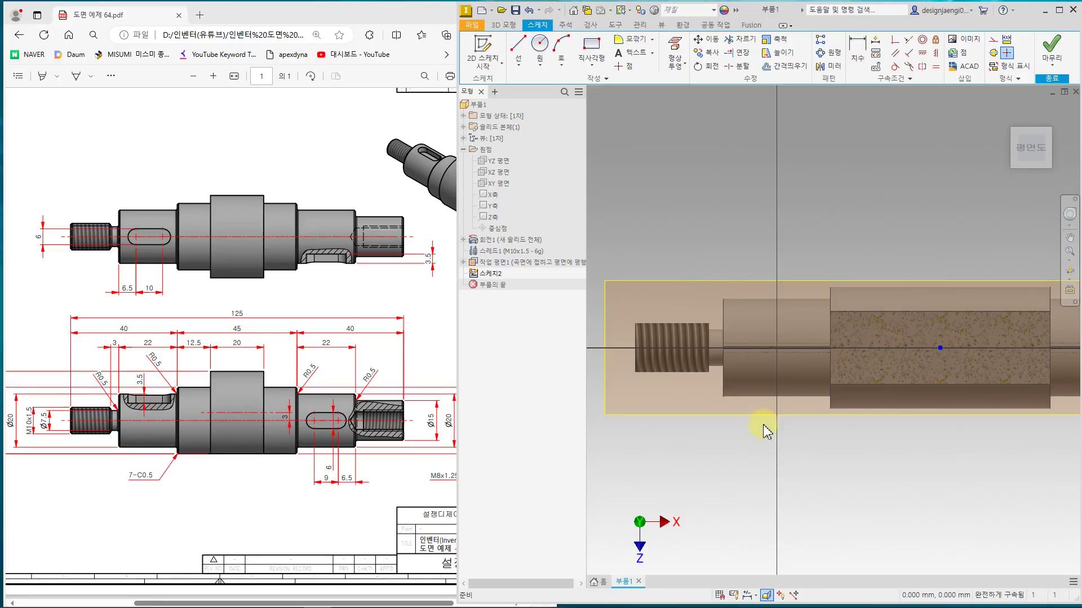
click(592, 70)
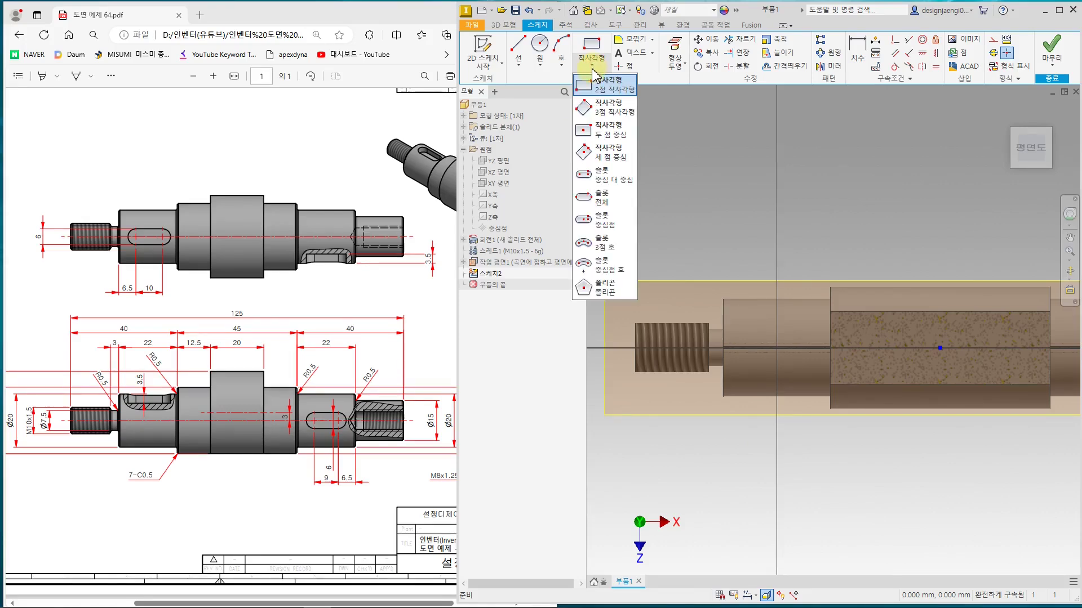
click(614, 179)
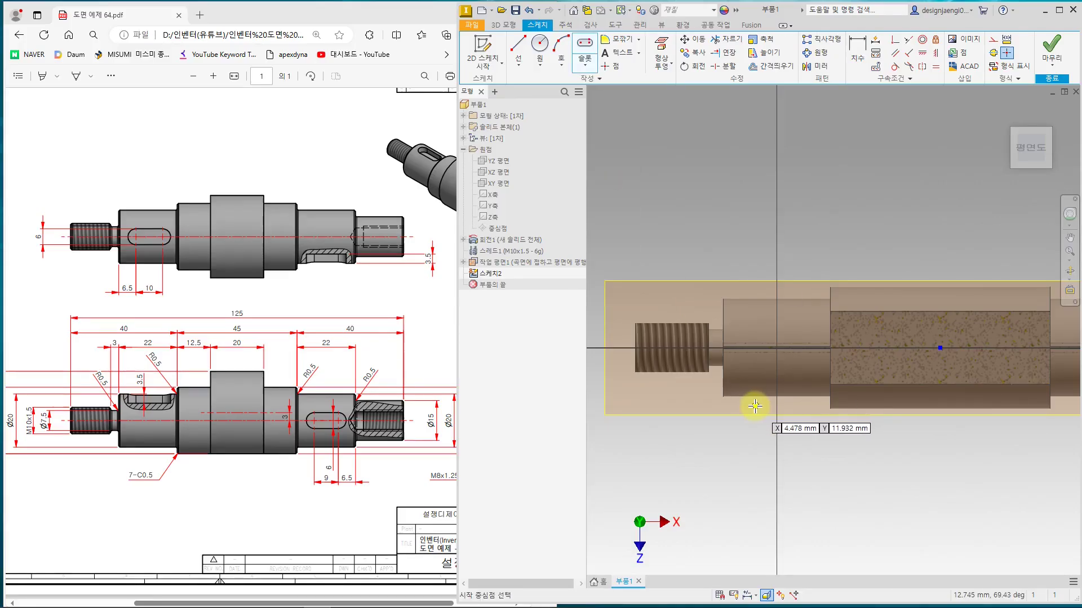
scroll(755, 406, up, 3)
click(745, 266)
click(841, 267)
click(829, 244)
key(Escape)
scroll(711, 367, down, 5)
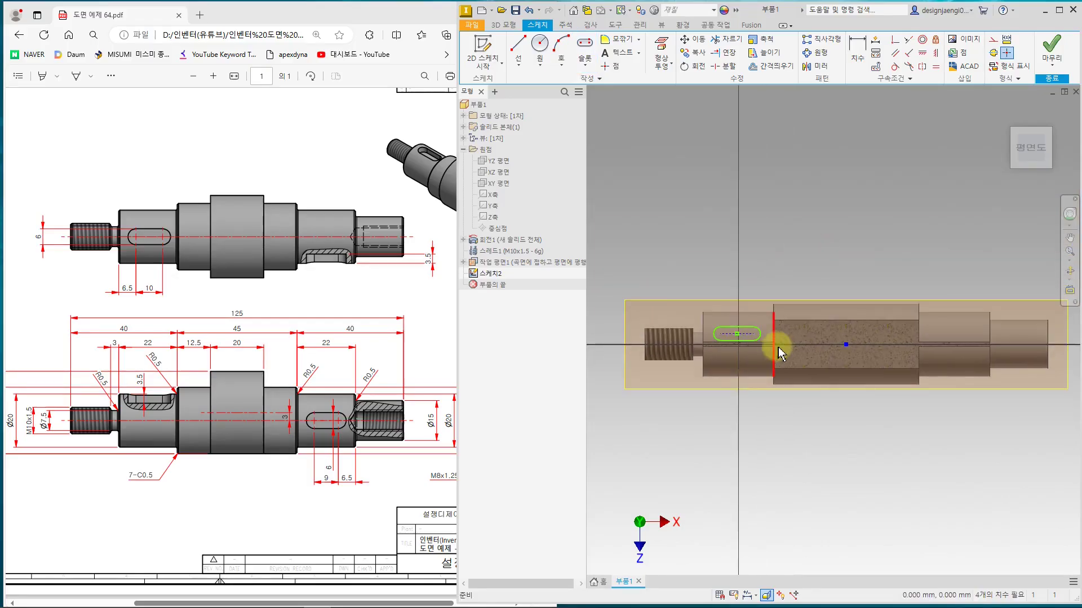
- Align the slot's midpoint horizontally with the projected origin point on the shaft axis
click(921, 54)
scroll(745, 344, up, 2)
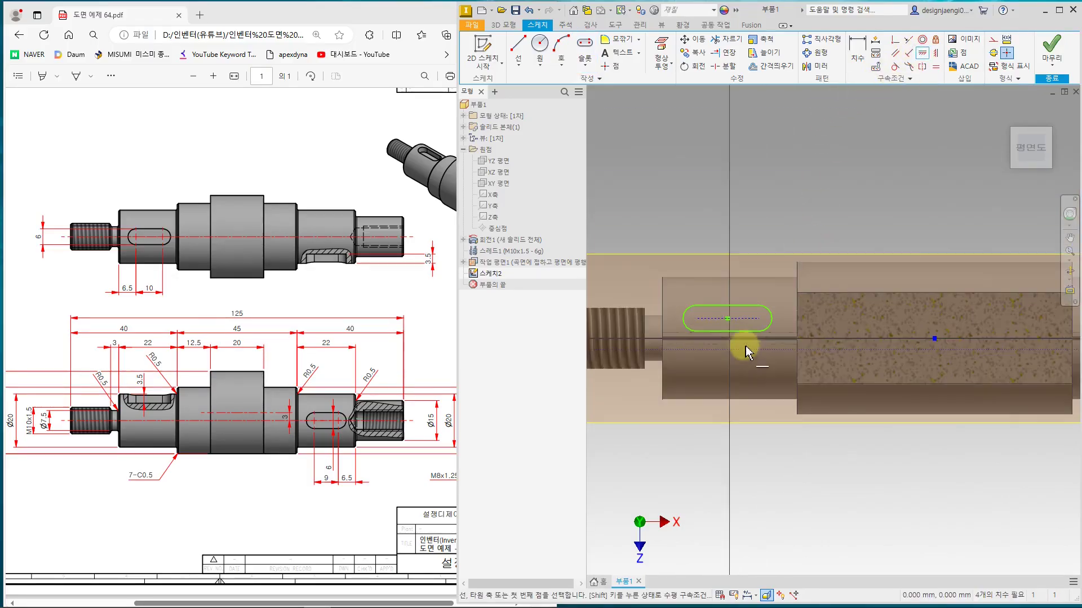
click(728, 319)
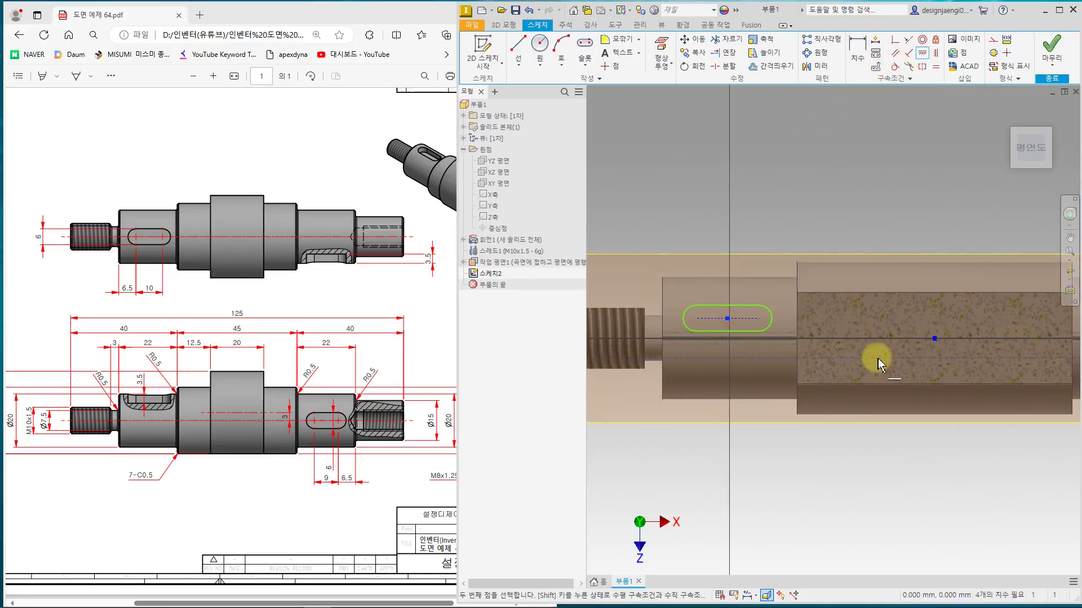
click(934, 339)
- Dimension the slot's centre-to-centre distance as 10 mm and its thread-side arc centre 6.5 mm from the section's thread-side edge
click(857, 48)
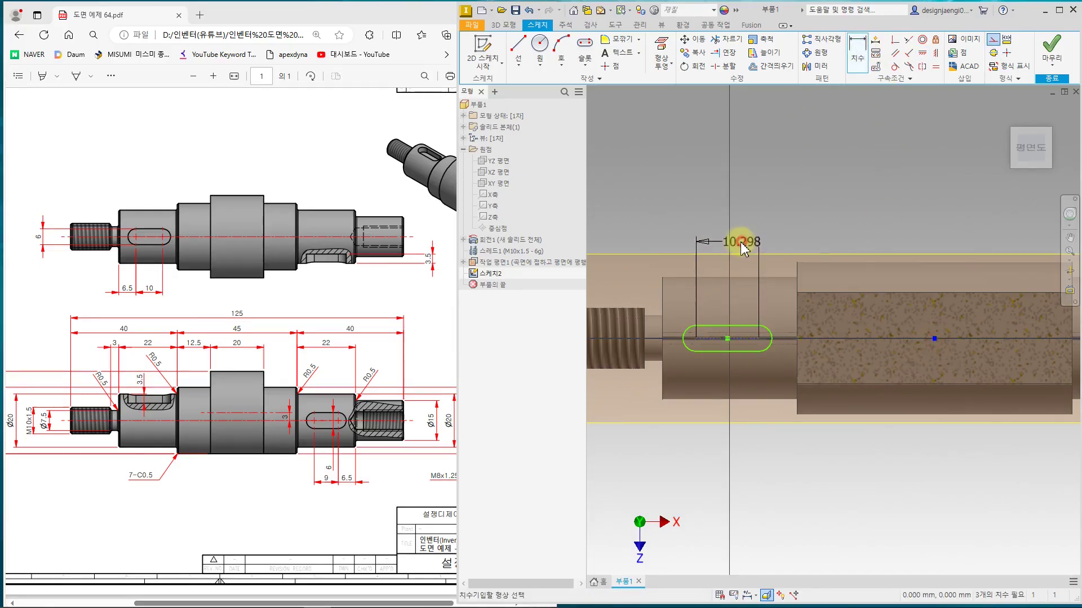
click(742, 242)
text(10)
key(Return)
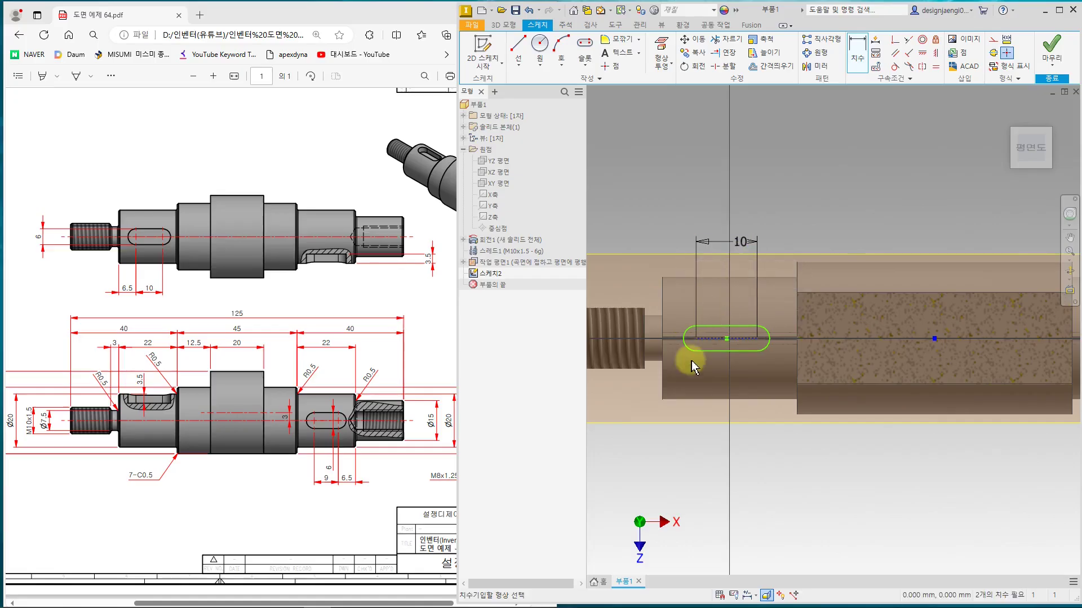
click(662, 332)
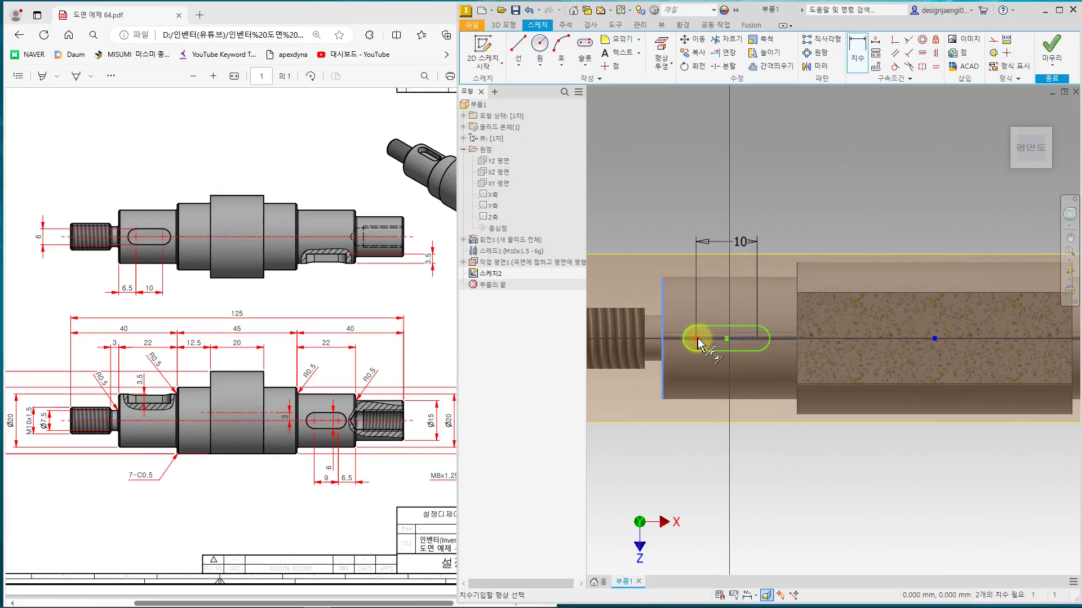
click(696, 338)
click(688, 262)
text(6.5)
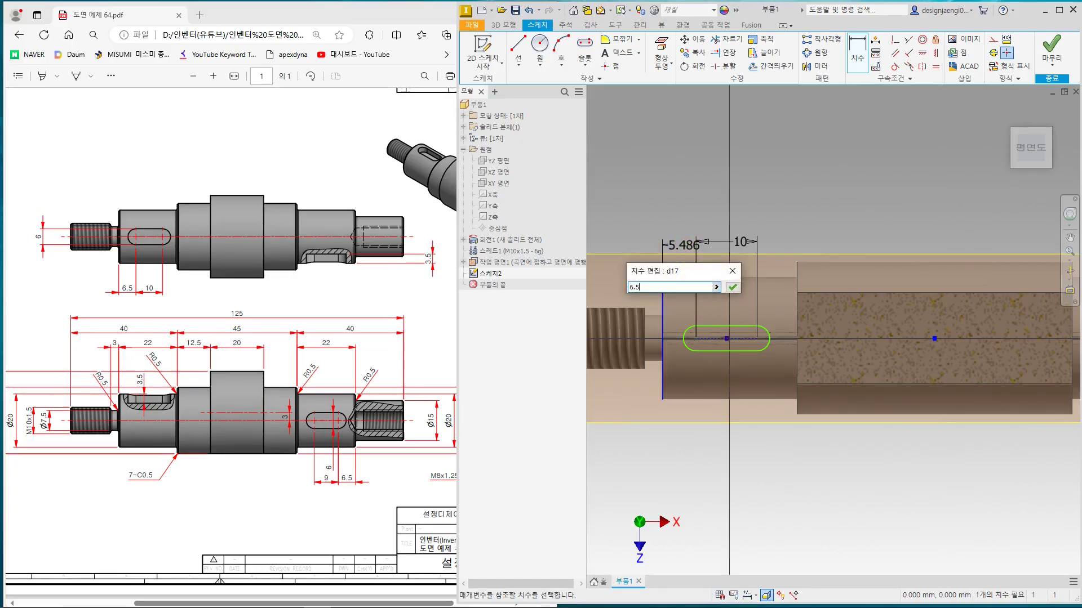
key(Return)
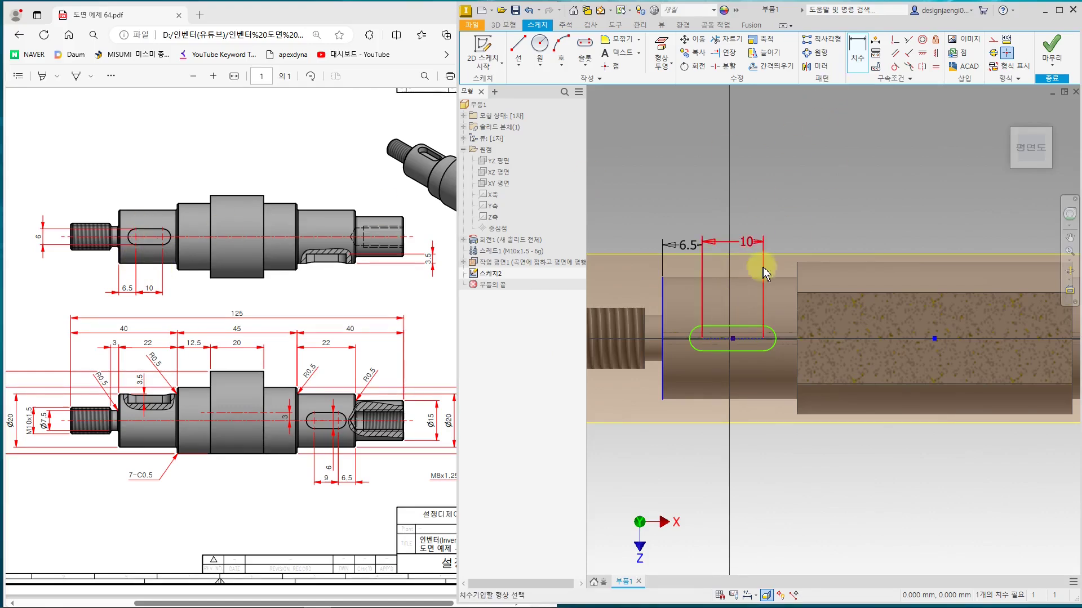
- Dimension the slot's width between its straight sides as 6 mm and finish the sketch
click(746, 326)
click(743, 350)
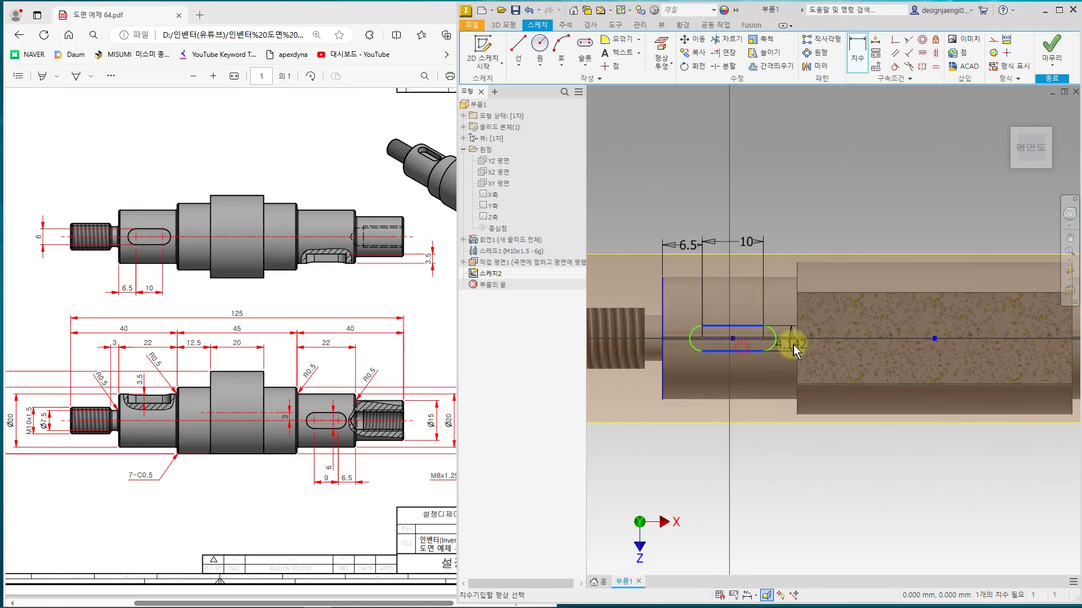
click(823, 352)
text(6)
key(Return)
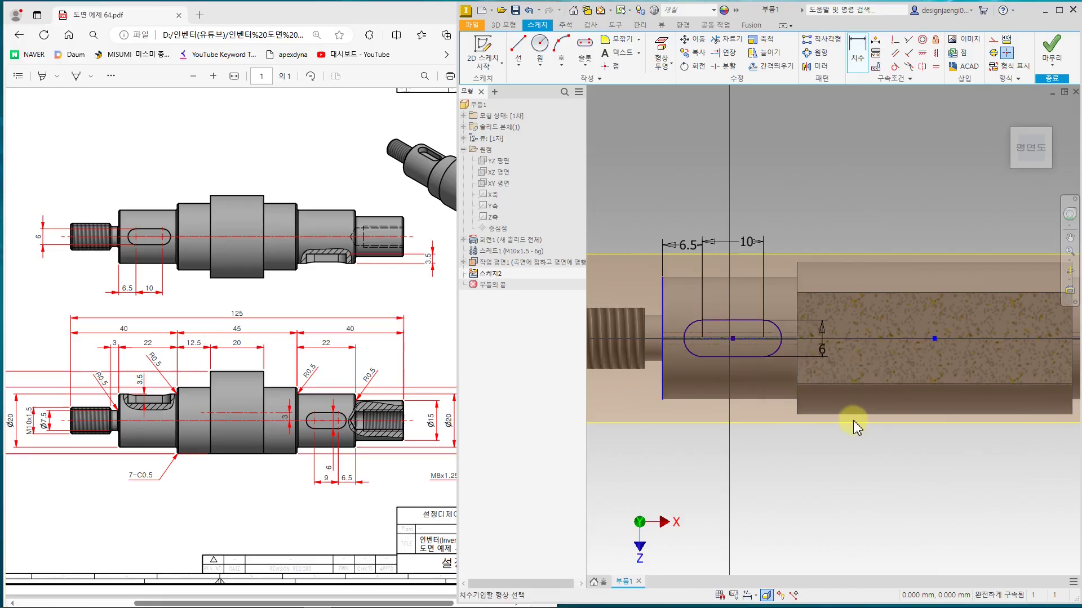
click(1051, 48)
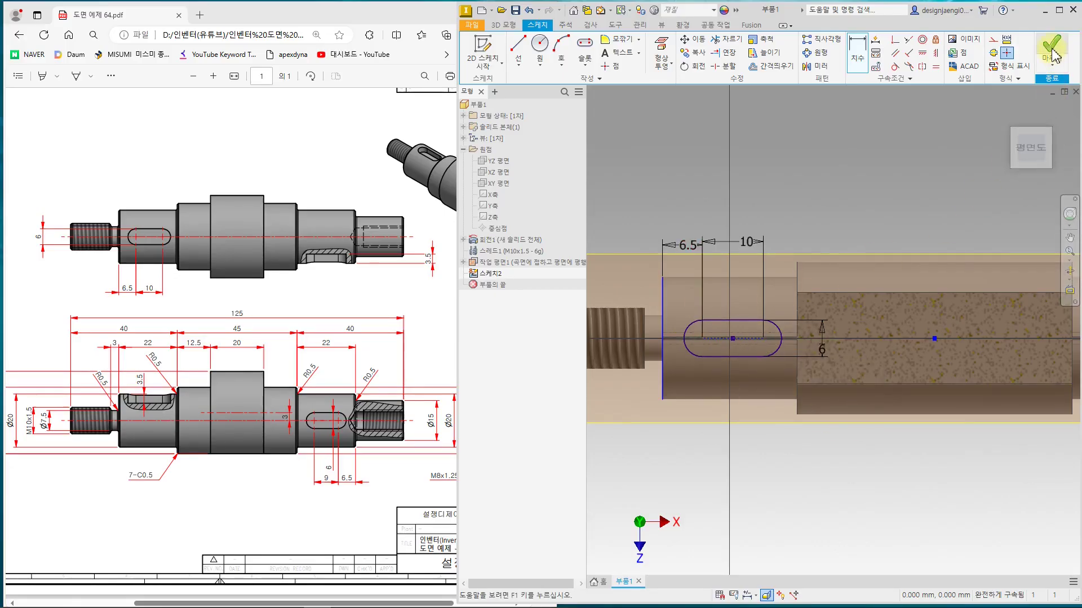
- Extrude the slot profile as a cut 3.5 mm deep into the shaft to form the keyway
click(517, 51)
click(973, 383)
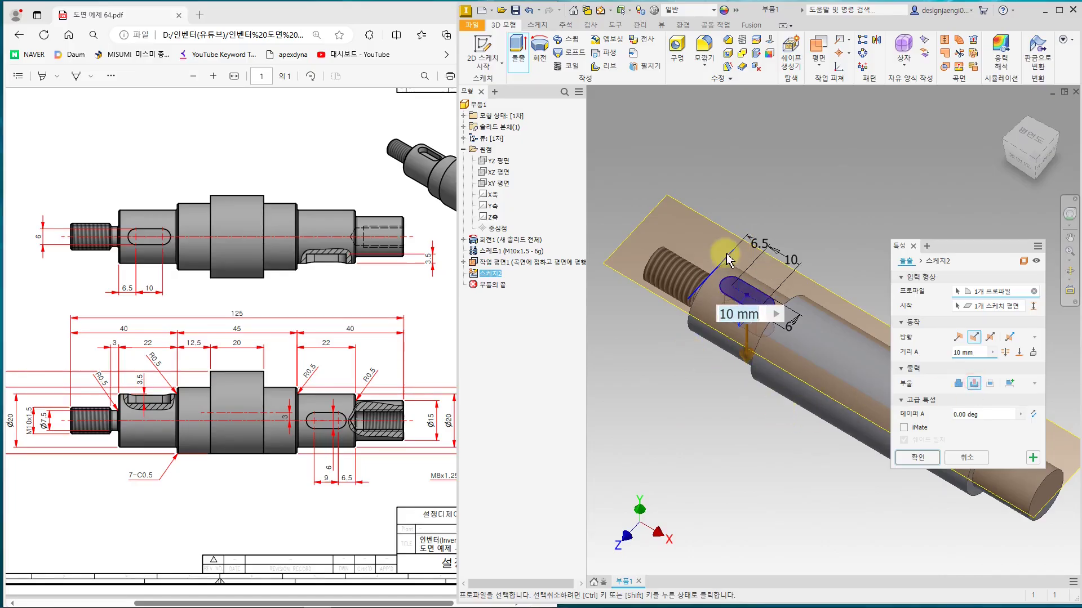
click(972, 352)
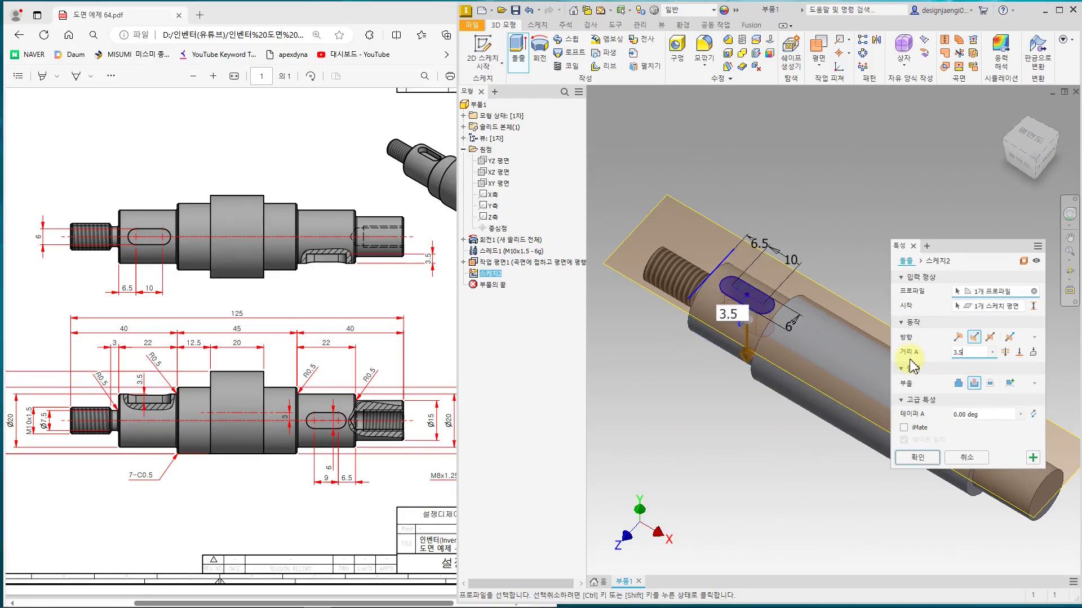
text(3.5)
key(Return)
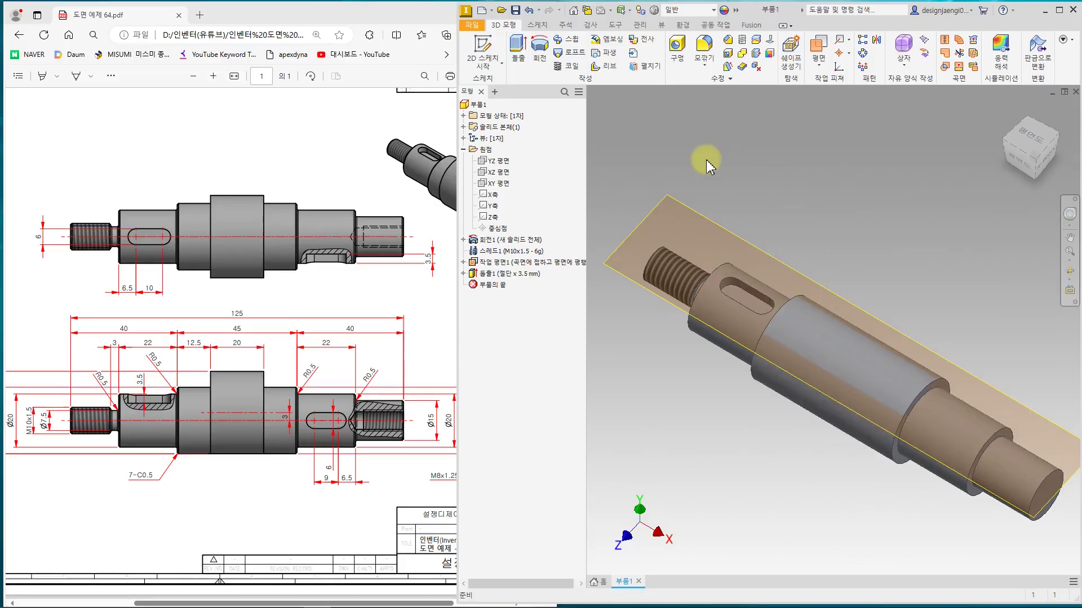
- Hide the tangent work plane above the shaft
click(669, 198)
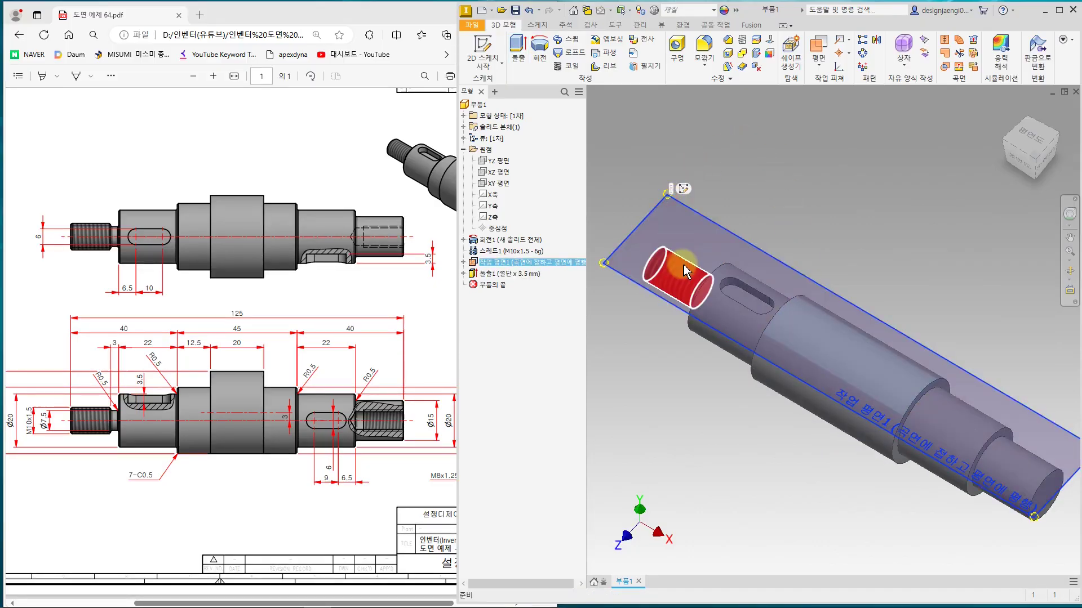
right_click(684, 216)
click(709, 225)
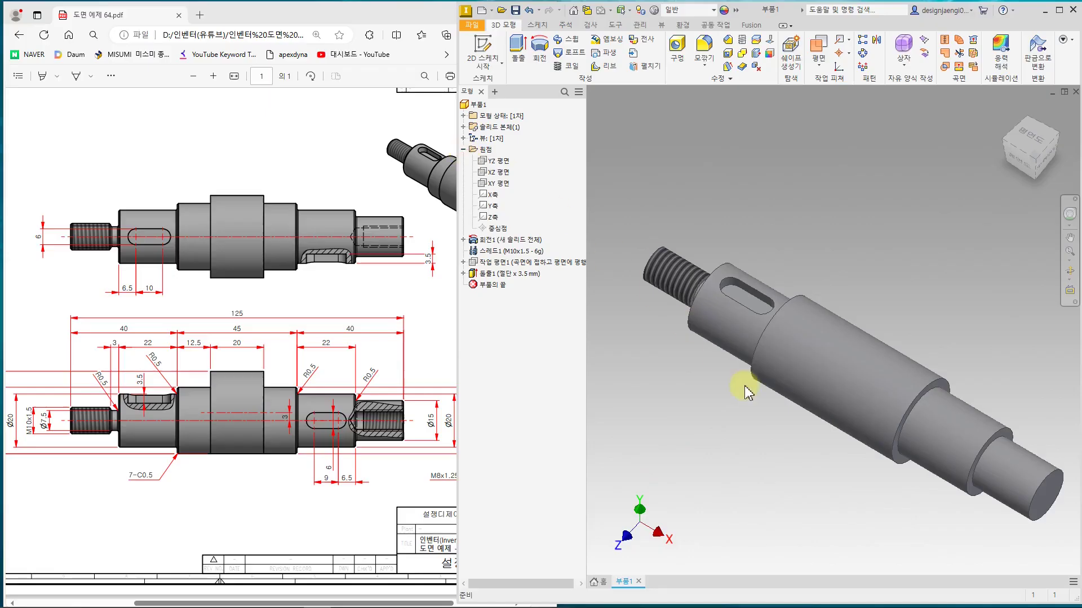
- Switch to the PDF drawing and examine the length, position, width and depth dimensions of the keyway beside the tapped end
middle_drag(802, 454, 696, 354)
click(295, 433)
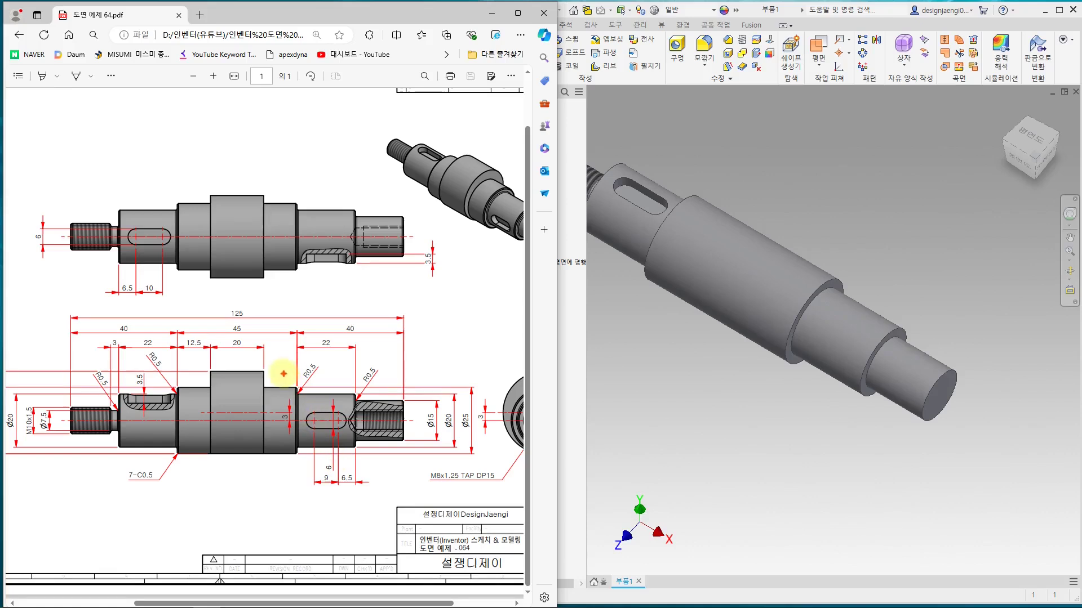
drag(309, 396, 361, 438)
drag(314, 469, 326, 497)
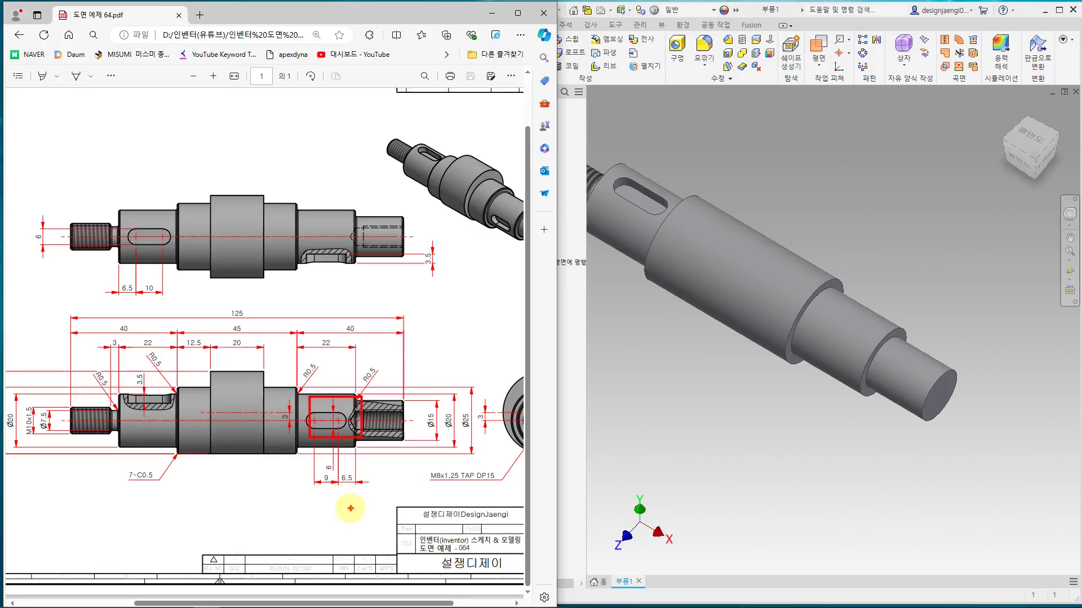
mouse_move(325, 496)
mouse_down()
mouse_move(339, 474)
mouse_move(347, 499)
mouse_up()
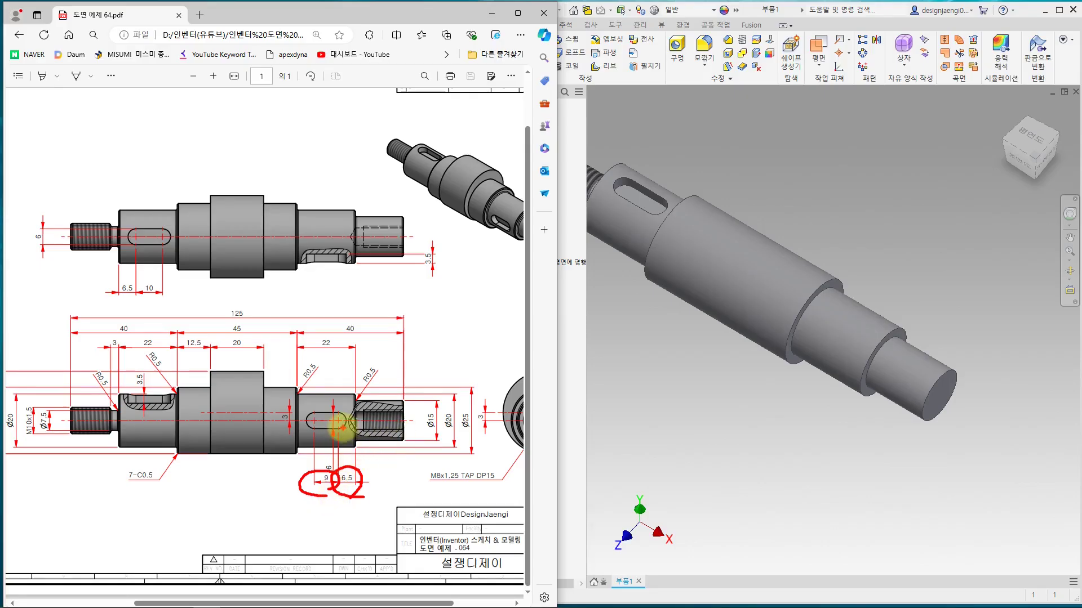
drag(340, 462, 326, 479)
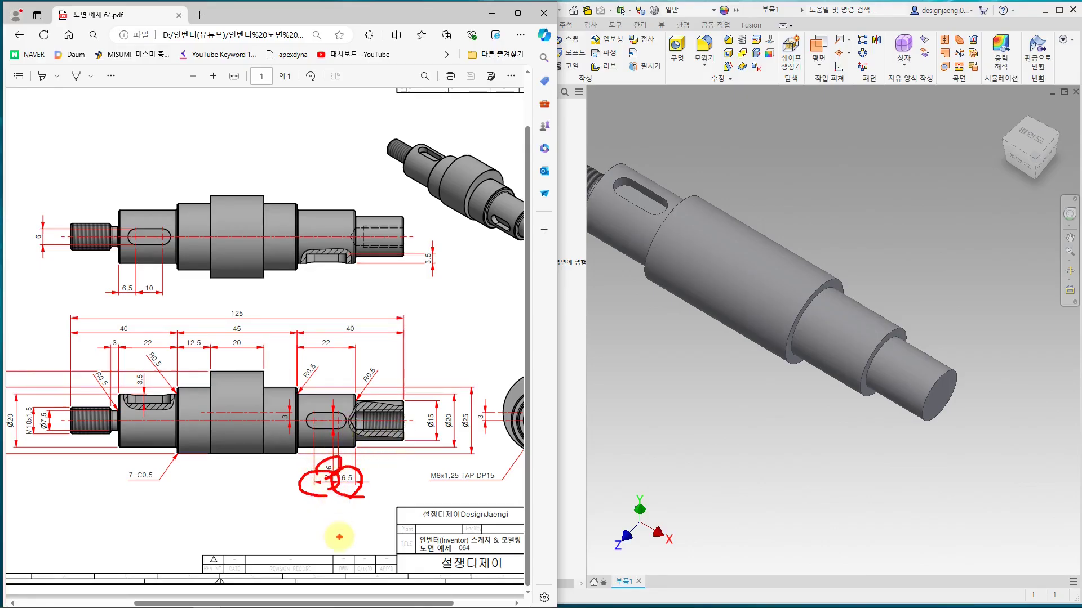
drag(433, 276, 443, 278)
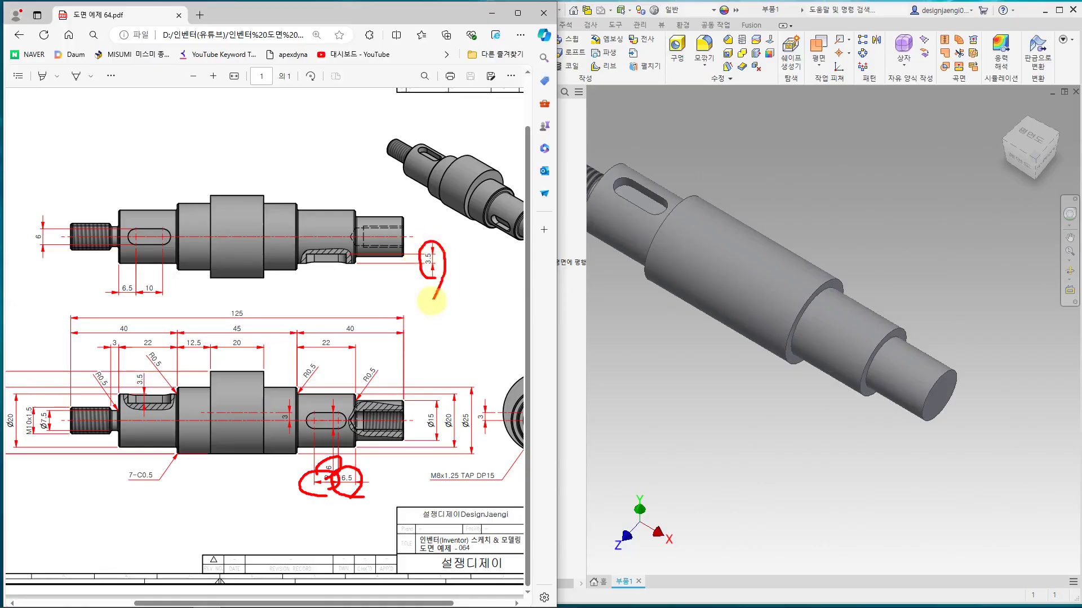
key(Escape)
- Back in Inventor, try to create a work plane from the XY plane and the 20 mm section beside the unthreaded end, then undo it
click(803, 394)
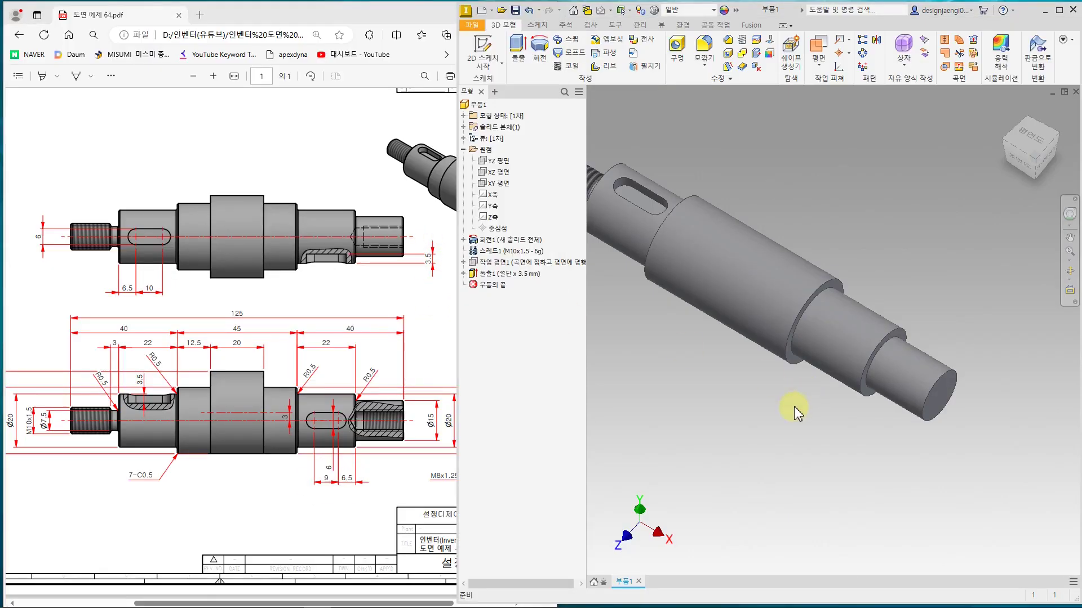
middle_drag(737, 382, 809, 395)
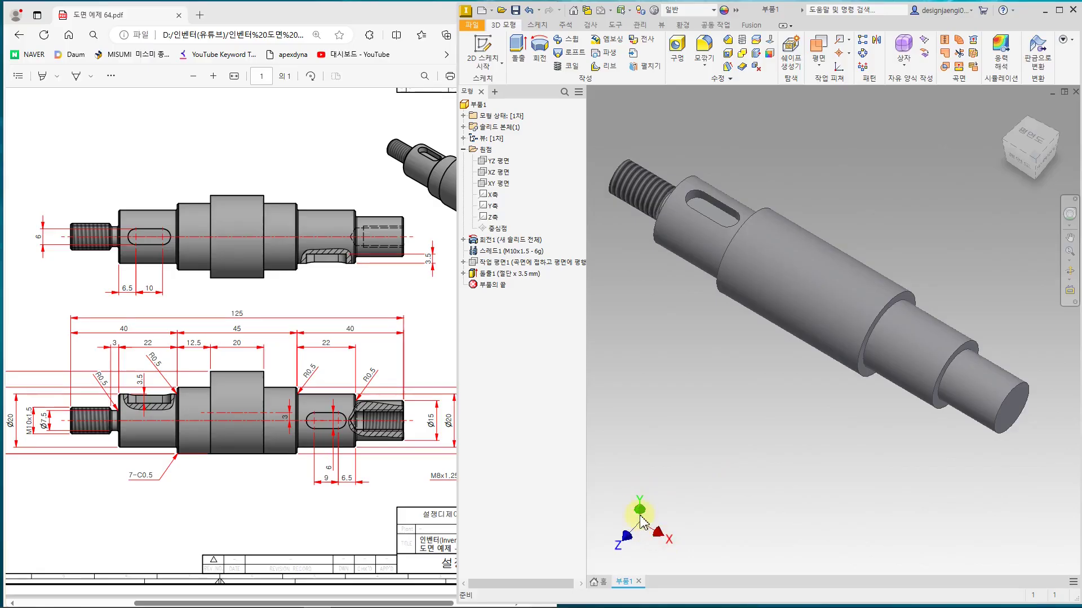
click(507, 184)
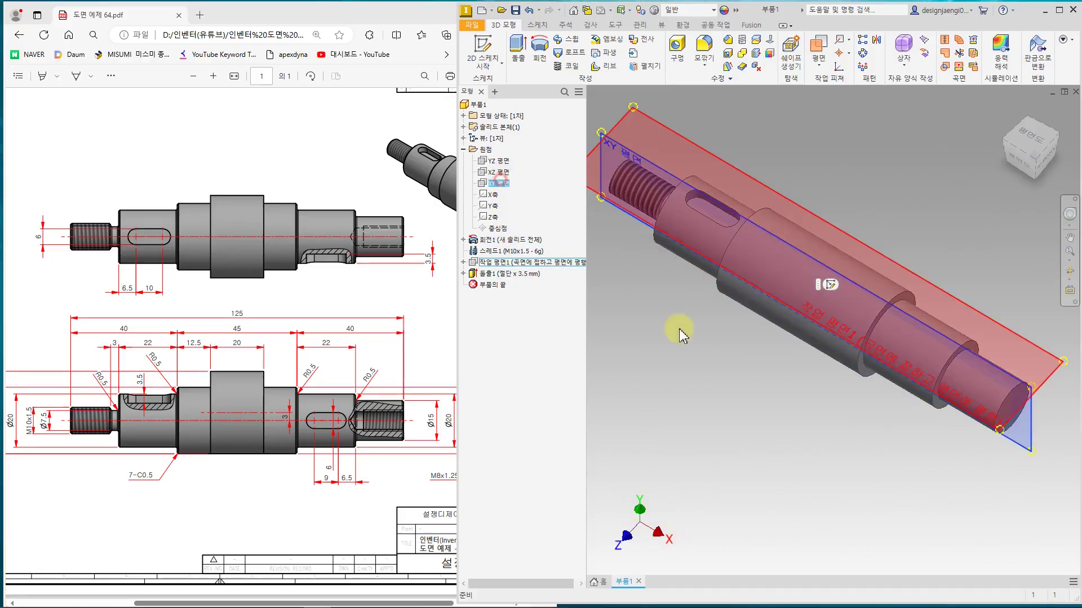
shift+middle_drag(778, 480, 859, 517)
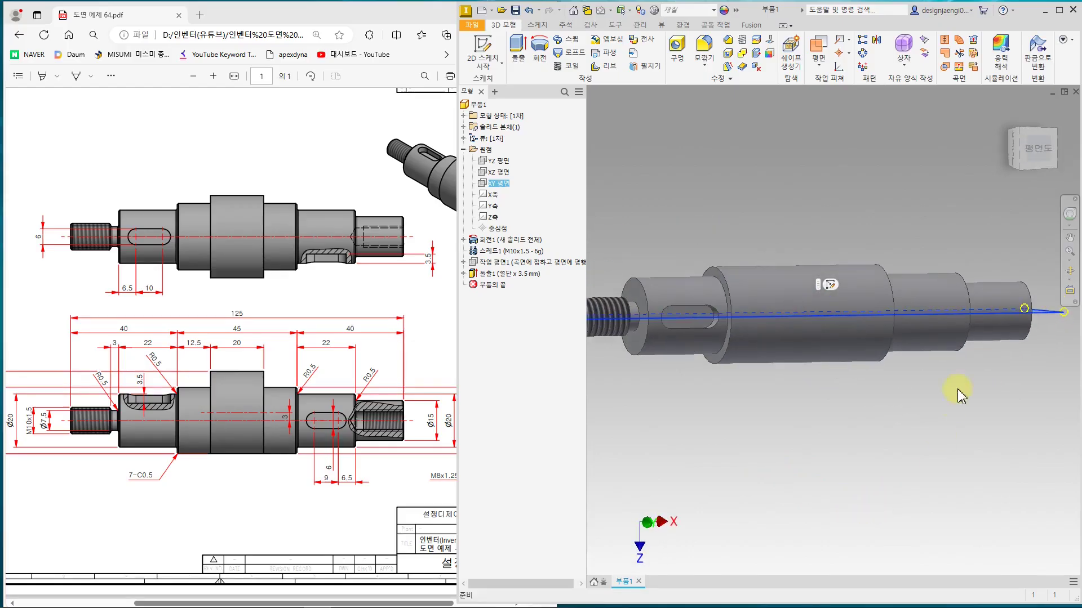
mouse_move(816, 425)
shift+middle_down()
mouse_move(787, 410)
mouse_move(813, 404)
shift+middle_up()
scroll(812, 410, down, 3)
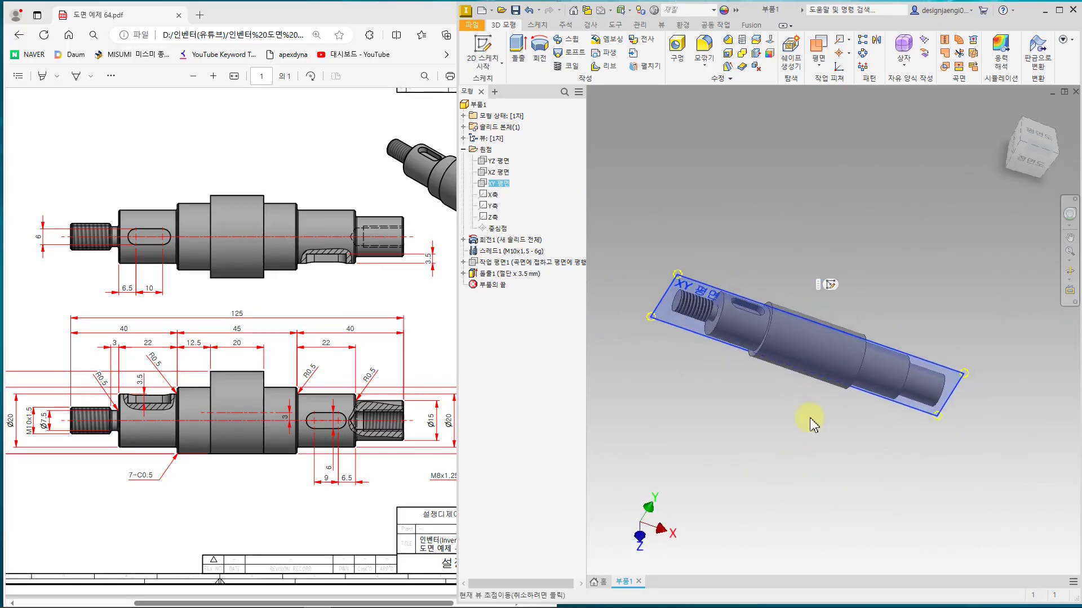
click(821, 47)
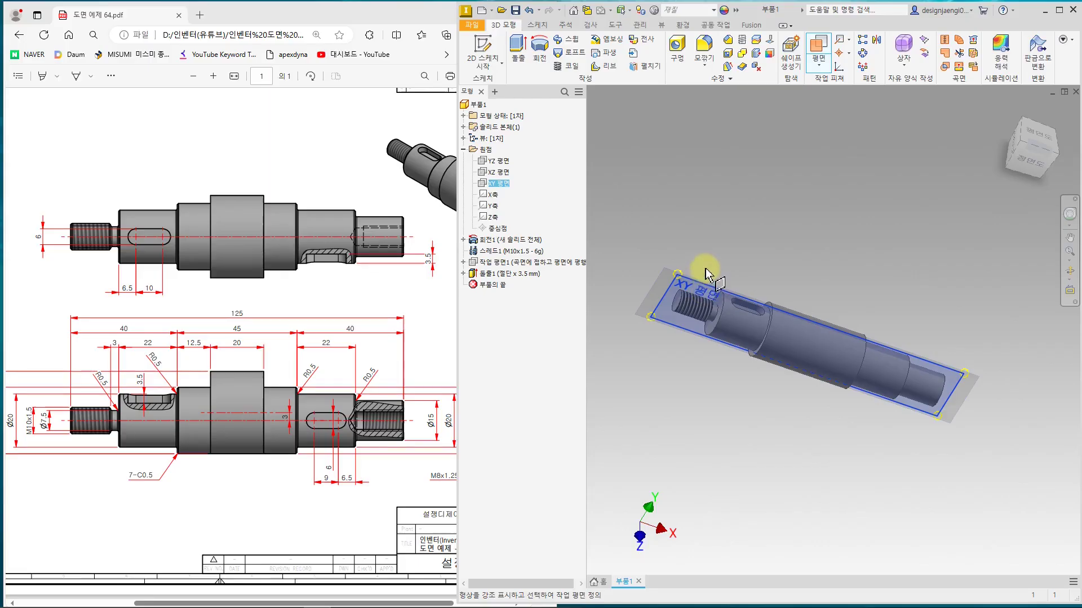
shift+middle_drag(856, 465, 817, 501)
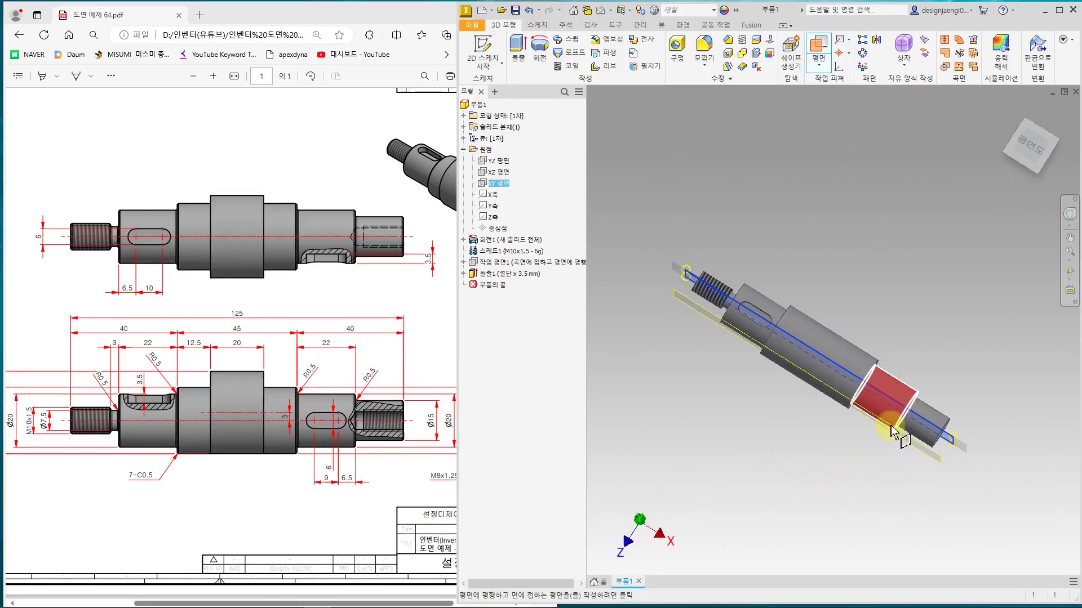
click(892, 432)
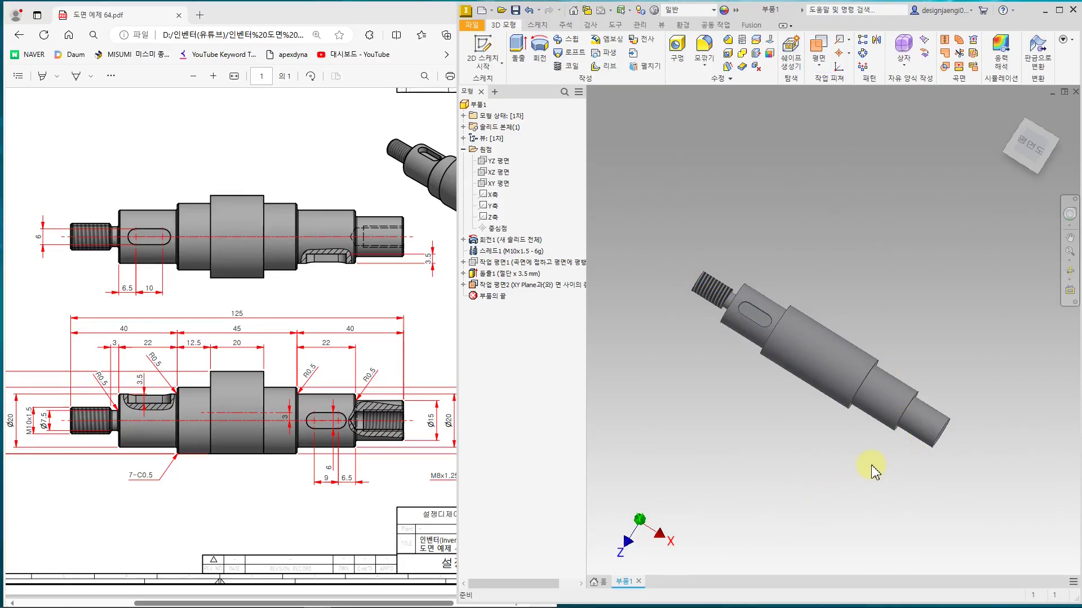
key(ctrl+z)
- Create a work plane parallel to the XY plane and tangent to the front of the 20 mm section beside the unthreaded end
click(818, 45)
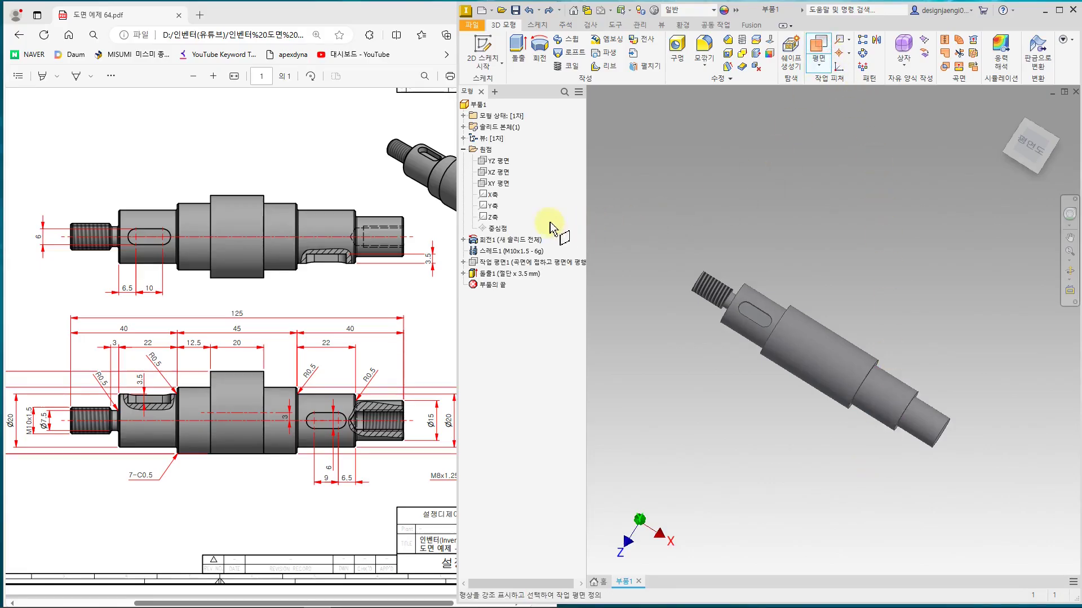
click(498, 183)
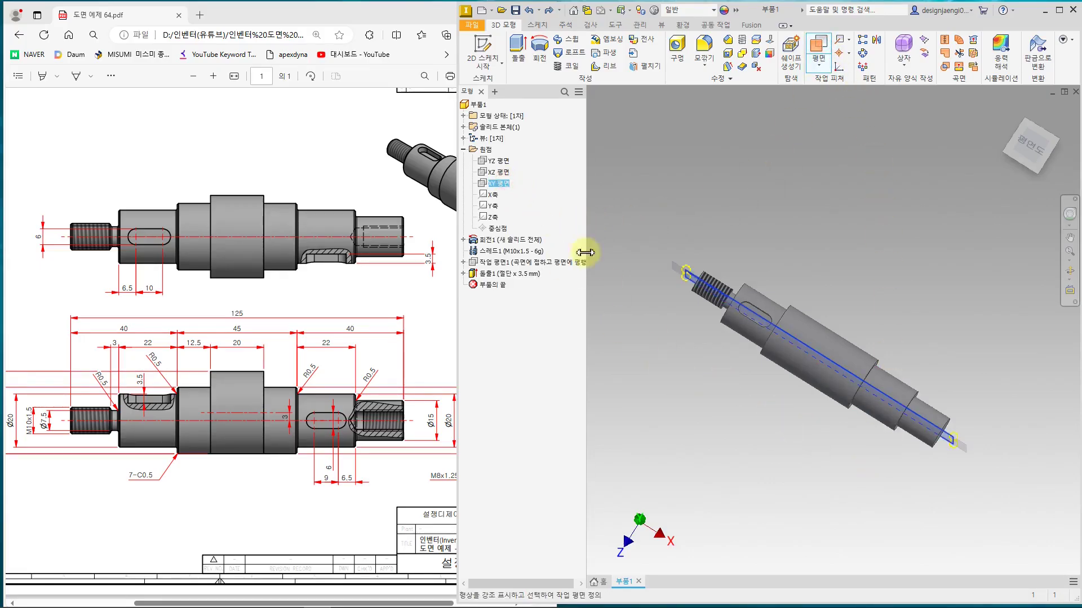
click(871, 431)
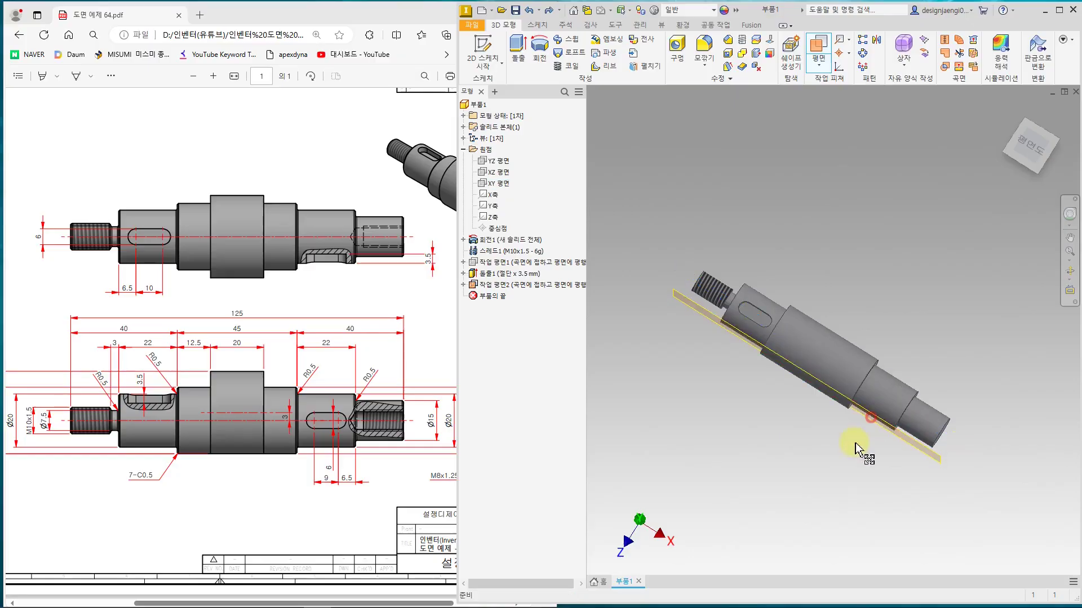
- Start a sketch on the work plane tangent to the front of the shaft
shift+middle_drag(845, 459, 847, 417)
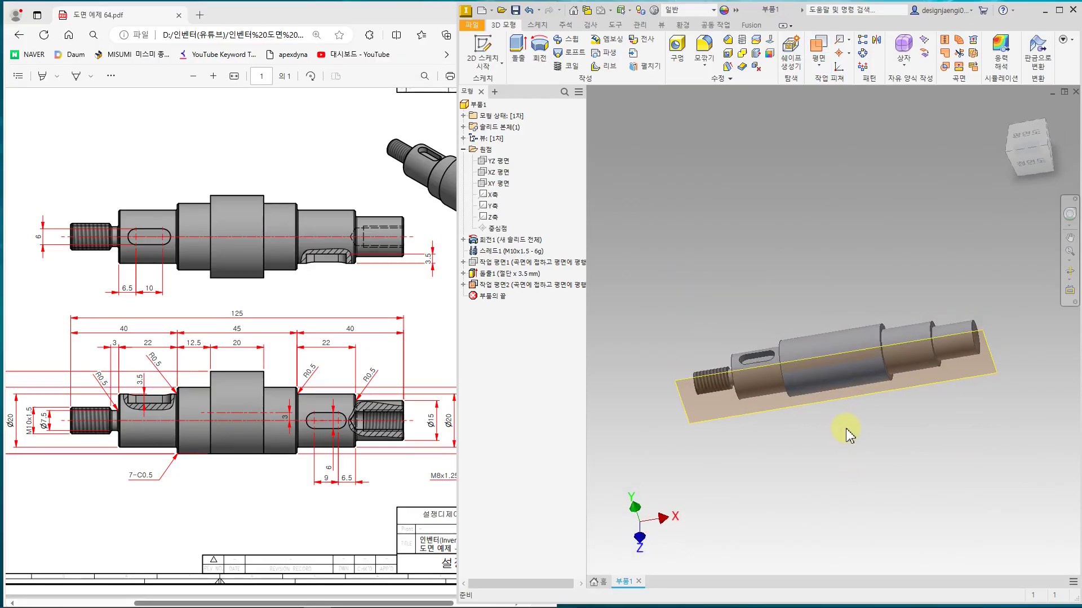
key(F6)
shift+middle_drag(892, 445, 840, 440)
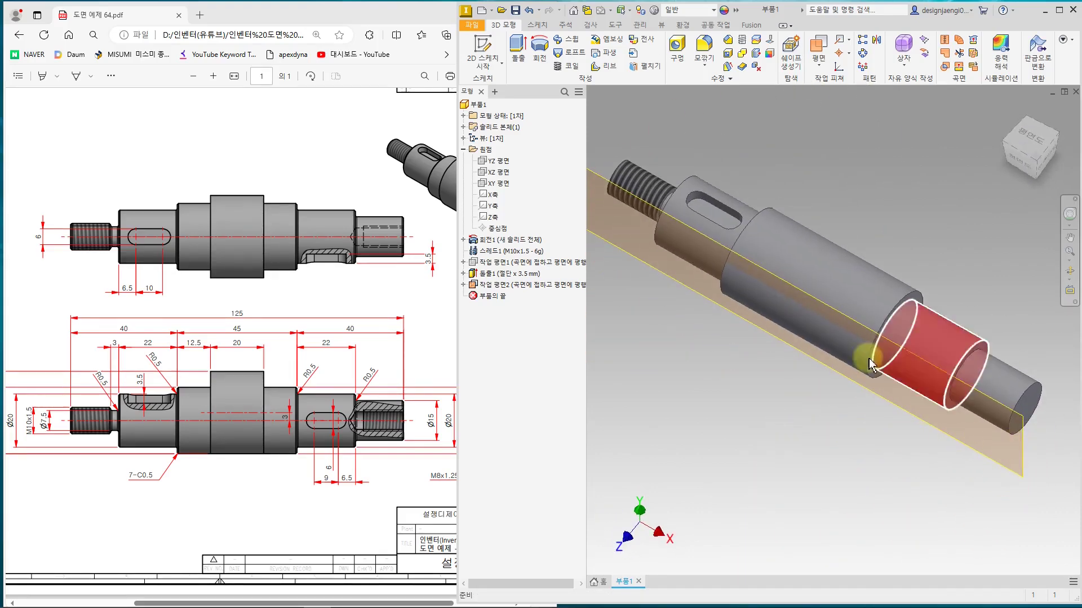
click(820, 45)
key(s)
click(1008, 463)
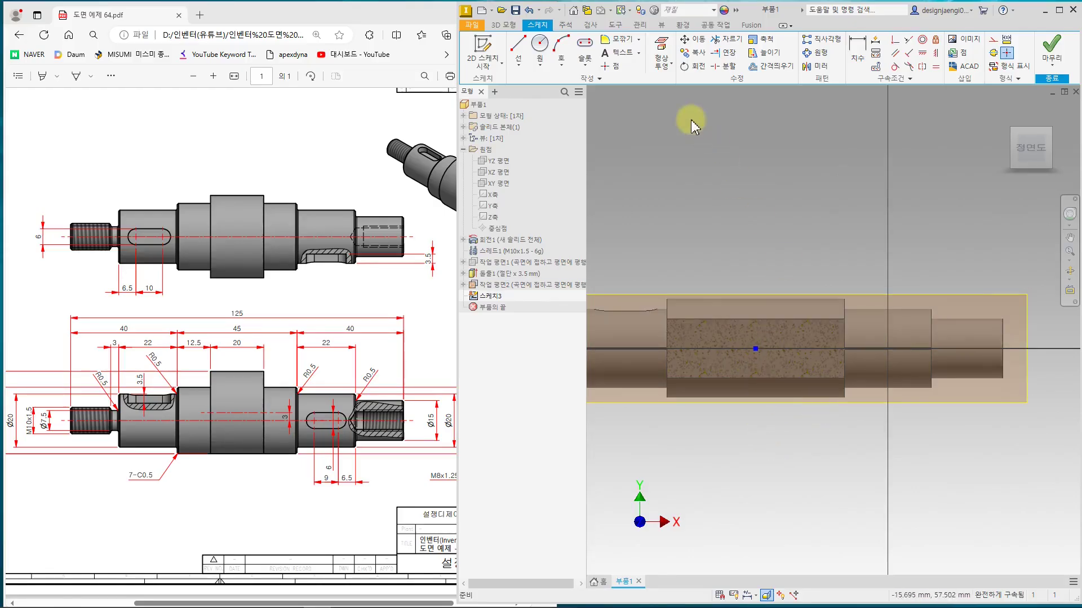
- Draw a horizontal slot about 13.4 mm between arc centres, just below the axis on the 20 mm section beside the unthreaded end
click(584, 54)
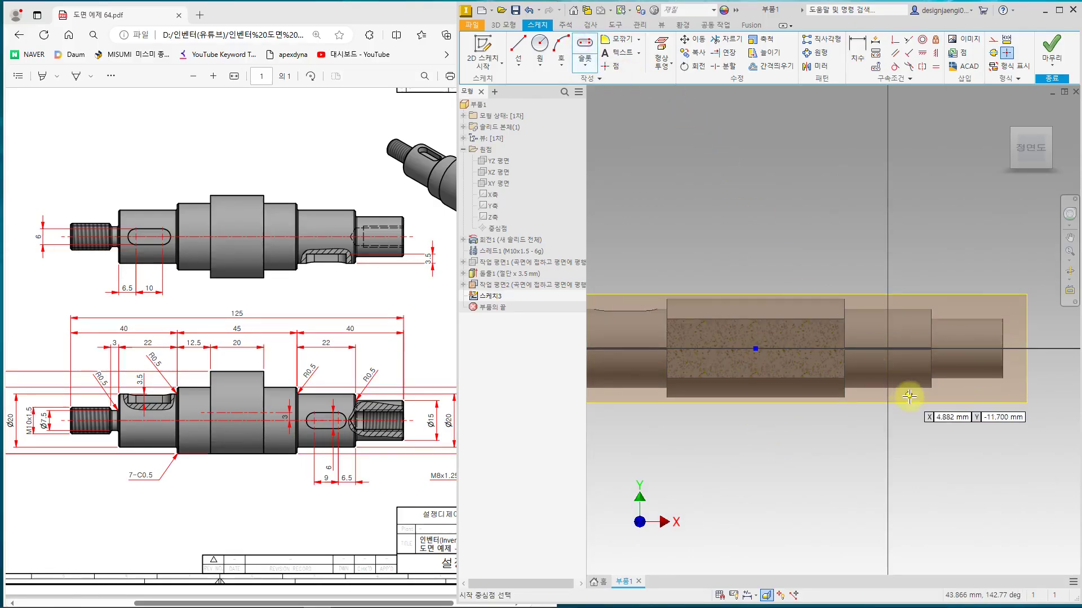
scroll(902, 397, up, 2)
click(825, 335)
click(924, 335)
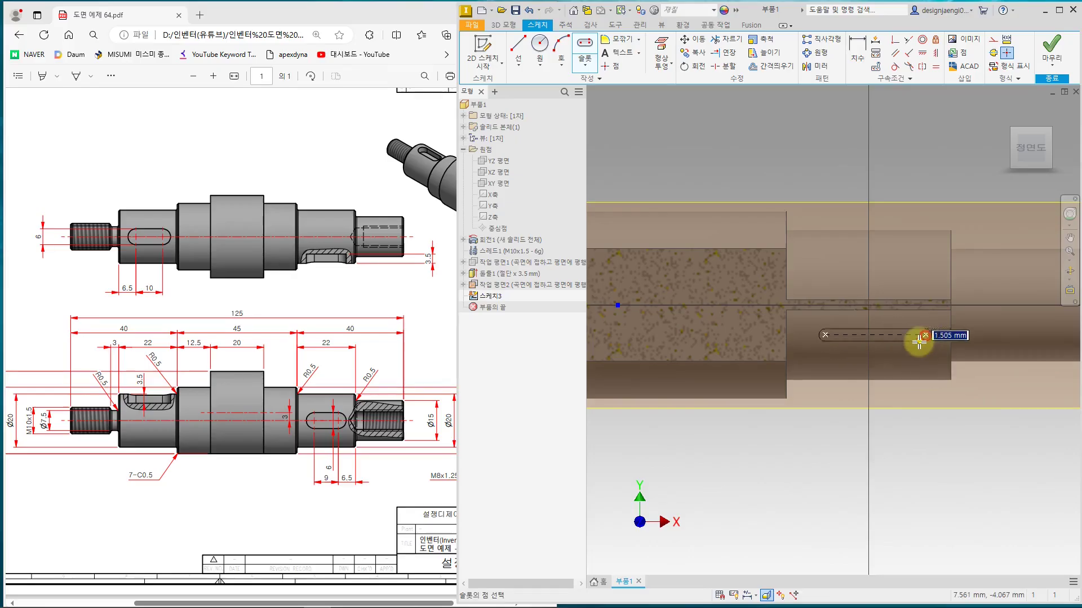
click(907, 354)
- Dimension the slot with 9 mm between its arc centres and a width of 6 mm
click(857, 53)
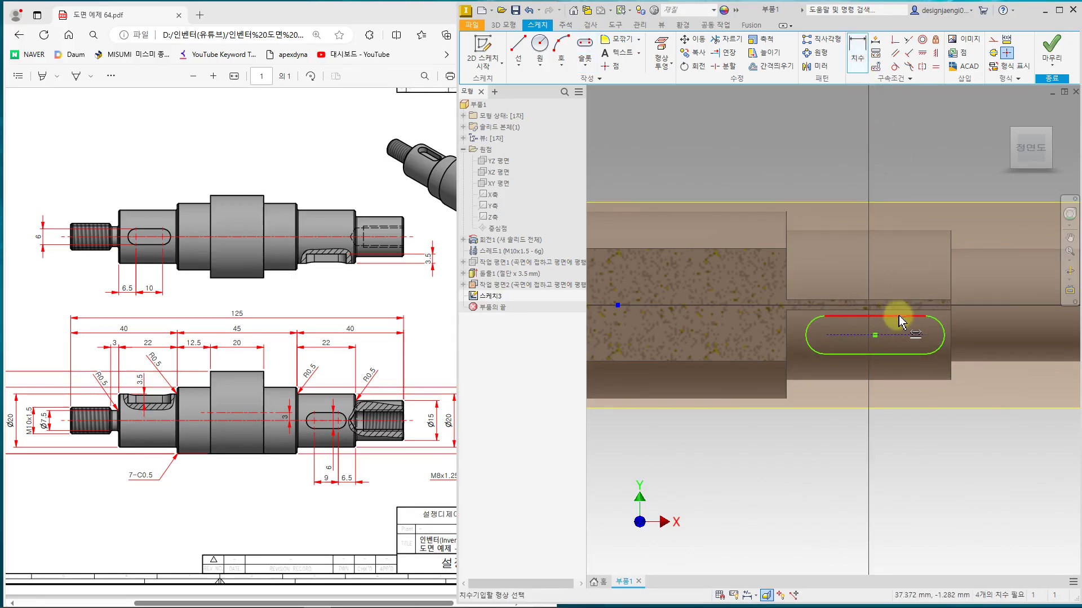
click(900, 336)
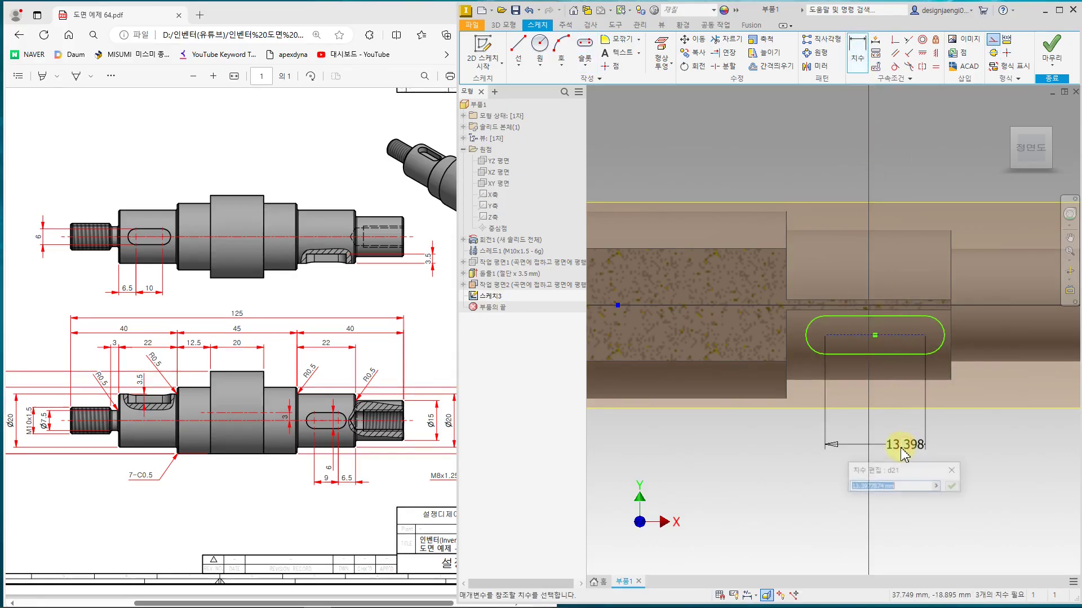
click(902, 449)
text(9)
key(Return)
click(878, 322)
click(876, 348)
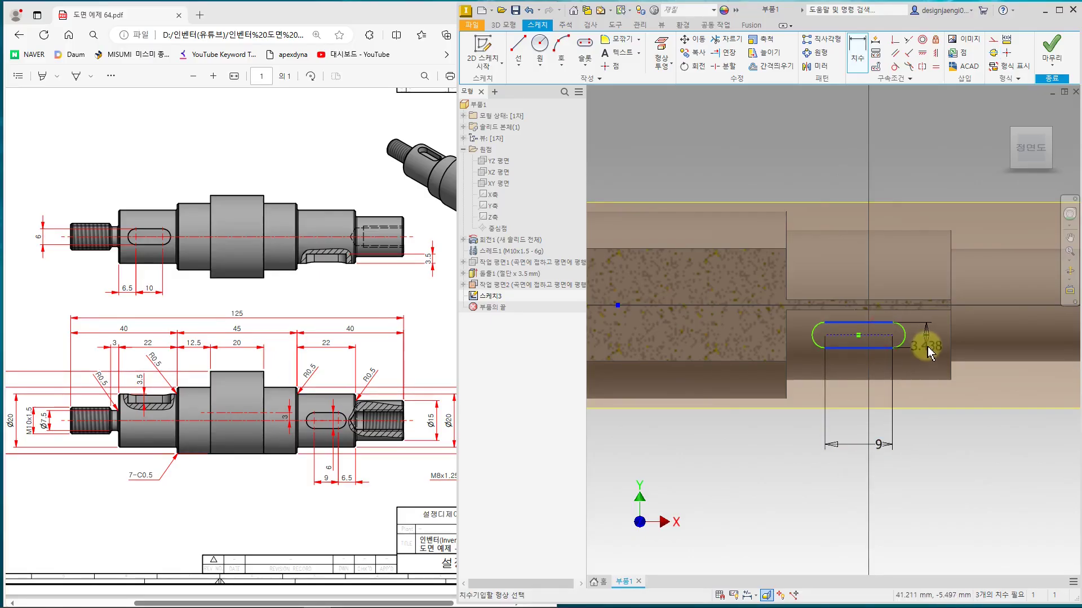
click(948, 374)
text(6)
key(Return)
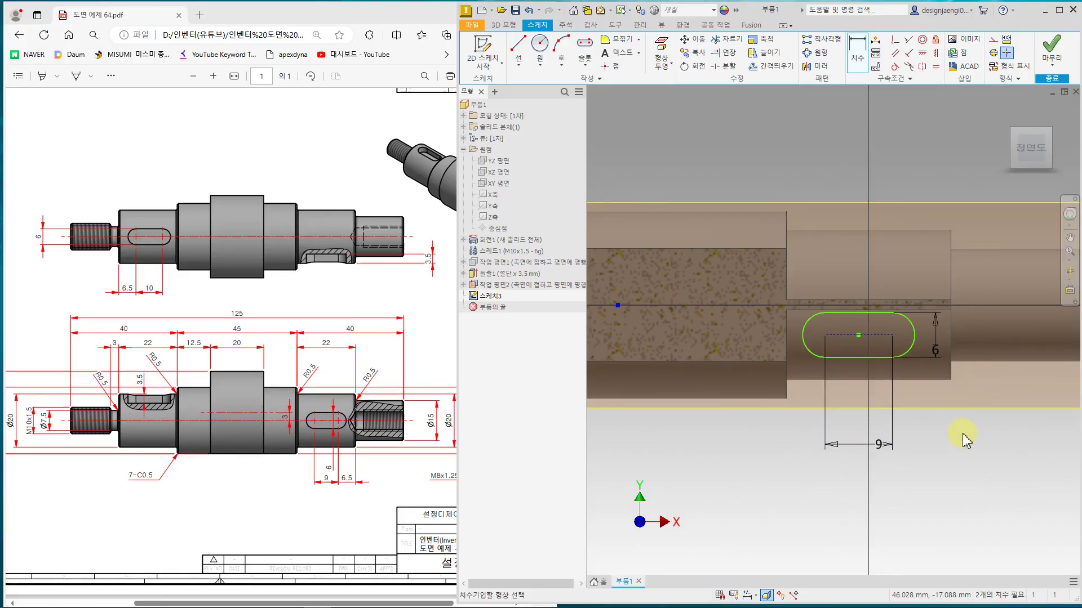
- Dimension the slot's outer arc centre 6.5 mm from the shoulder edge nearest the unthreaded end
click(891, 335)
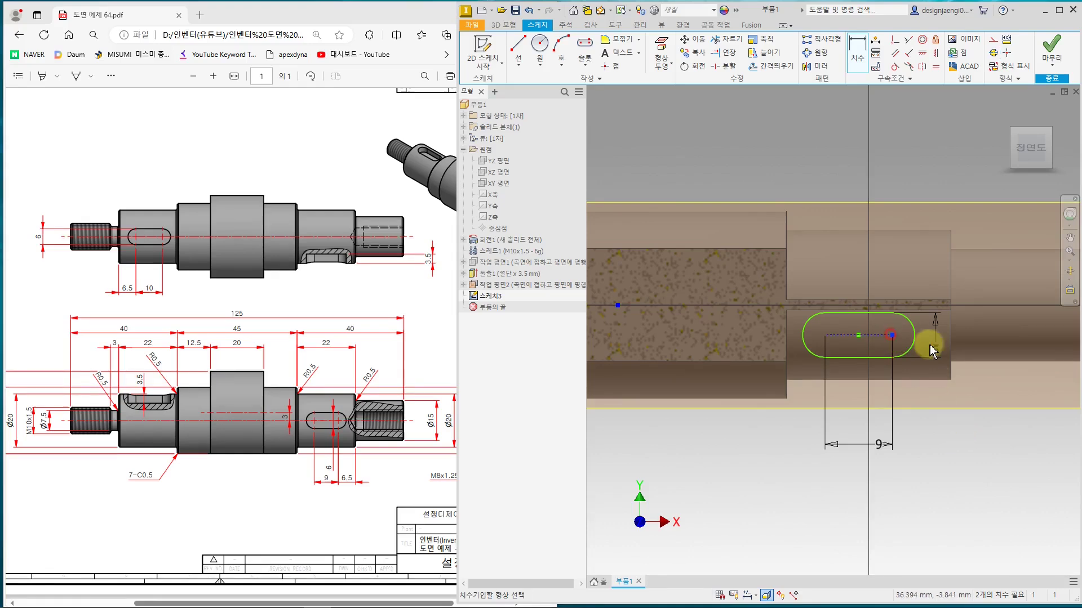
click(950, 345)
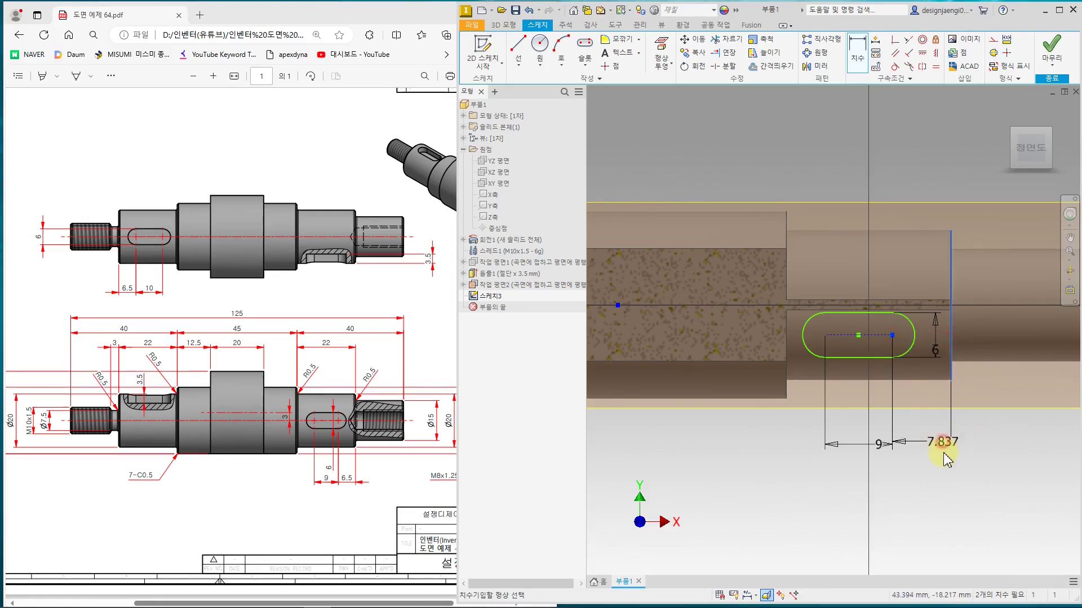
click(944, 453)
text(6.5)
key(Return)
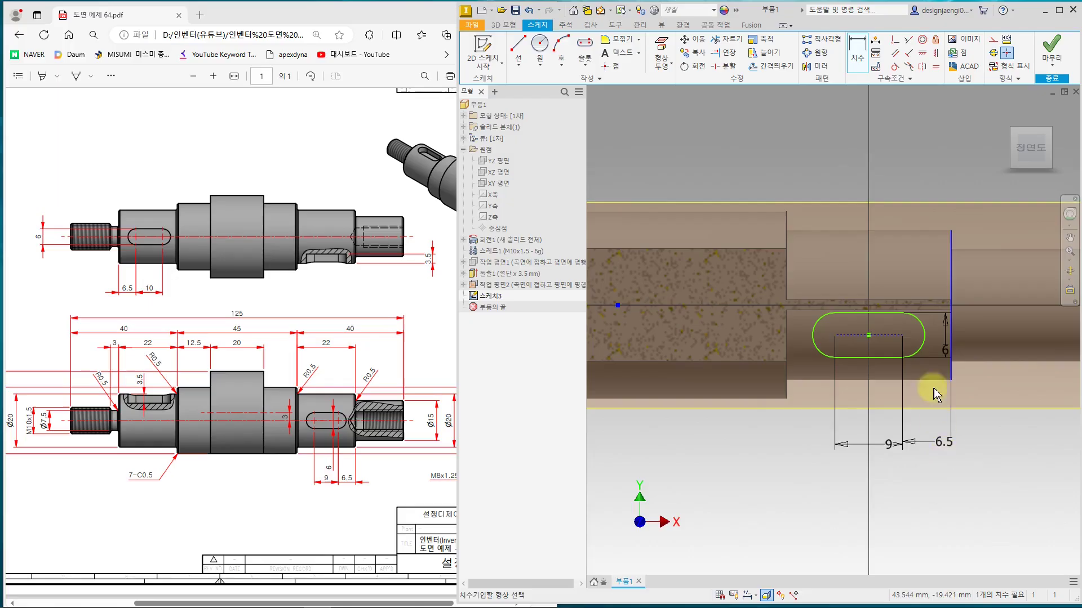
- Align the slot's midpoint horizontally with the sketch origin and finish the sketch
click(924, 54)
click(869, 337)
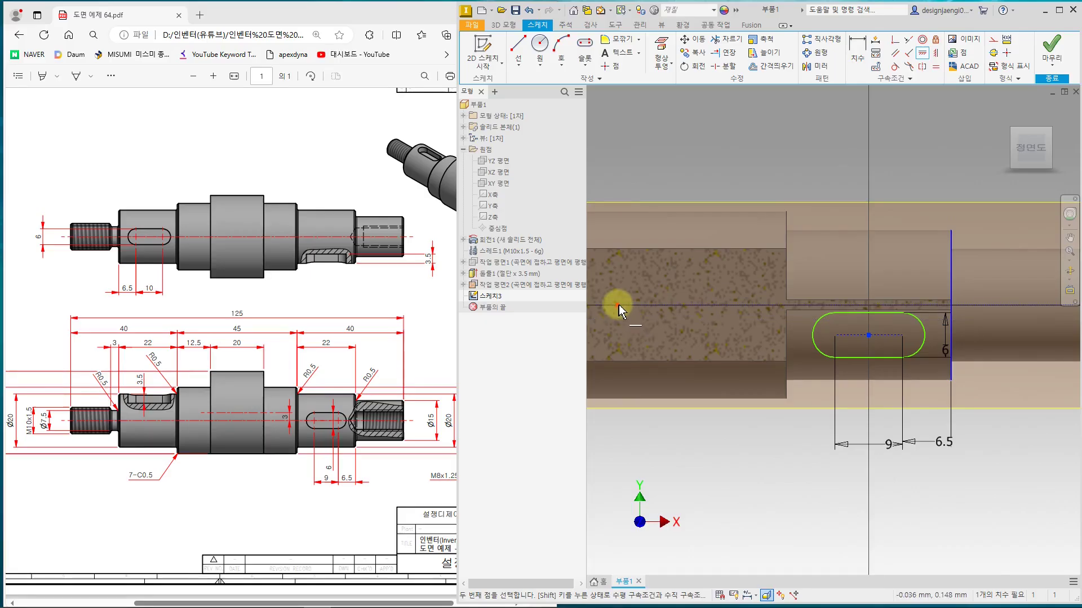
click(618, 306)
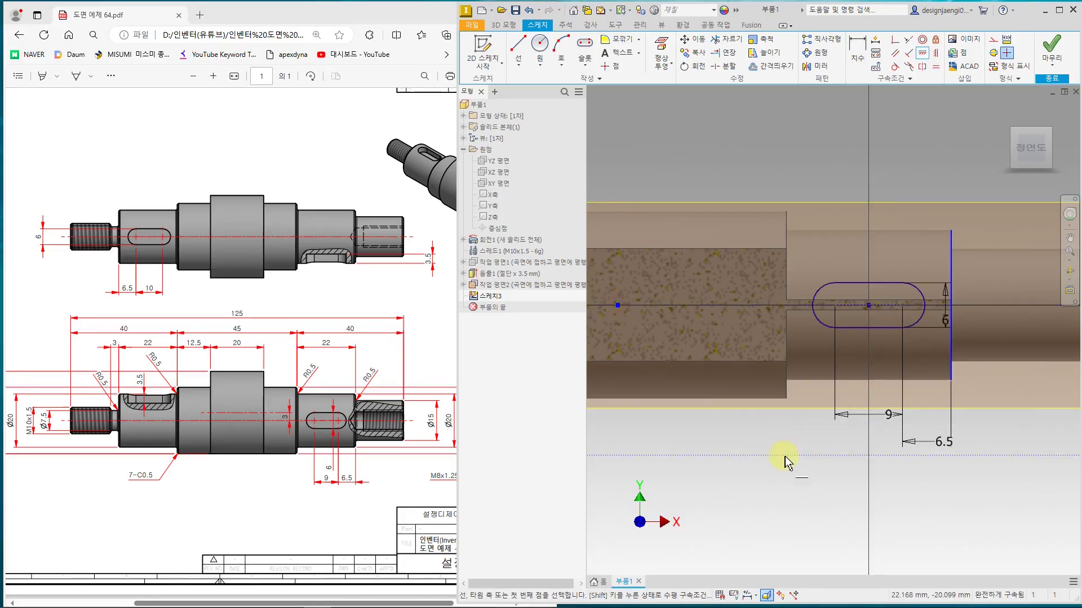
scroll(786, 462, down, 2)
click(1045, 57)
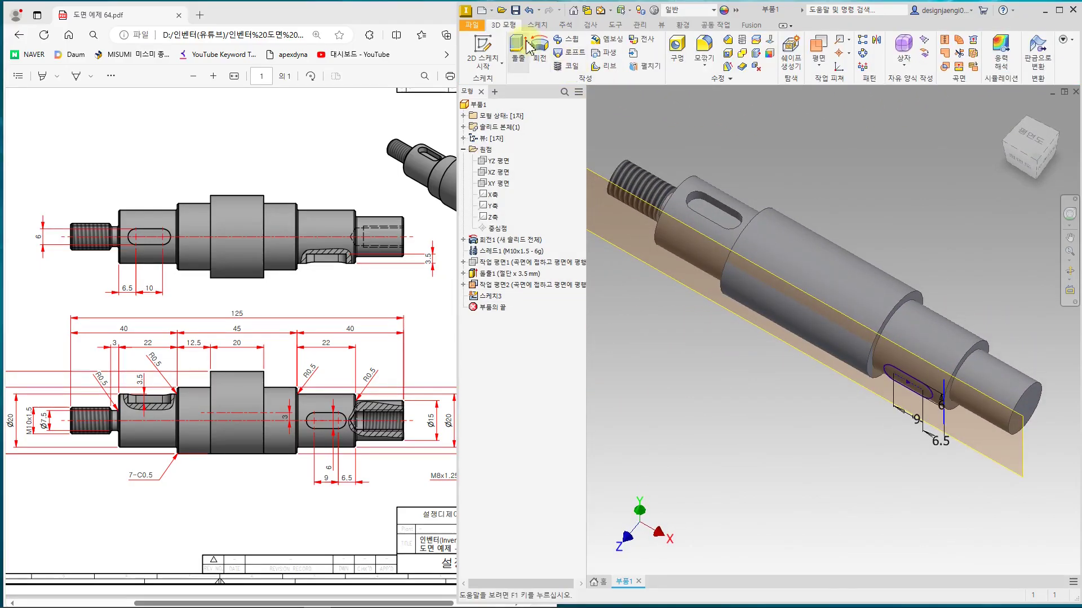
- Extrude the slot profile 3.5 mm into the shaft as a cut to form the second keyway
click(524, 48)
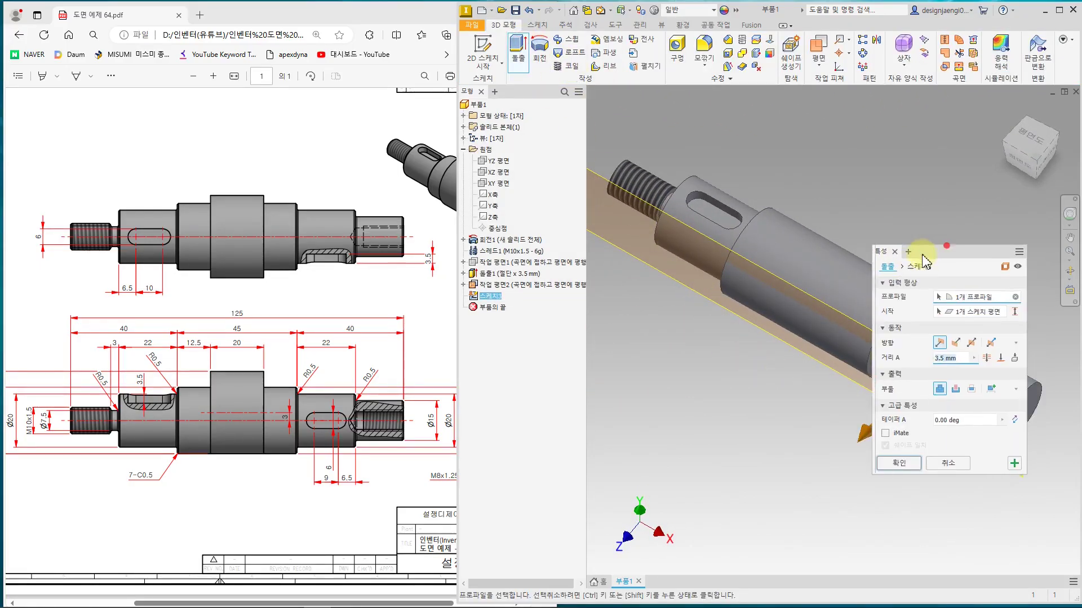
drag(940, 251, 692, 289)
click(716, 419)
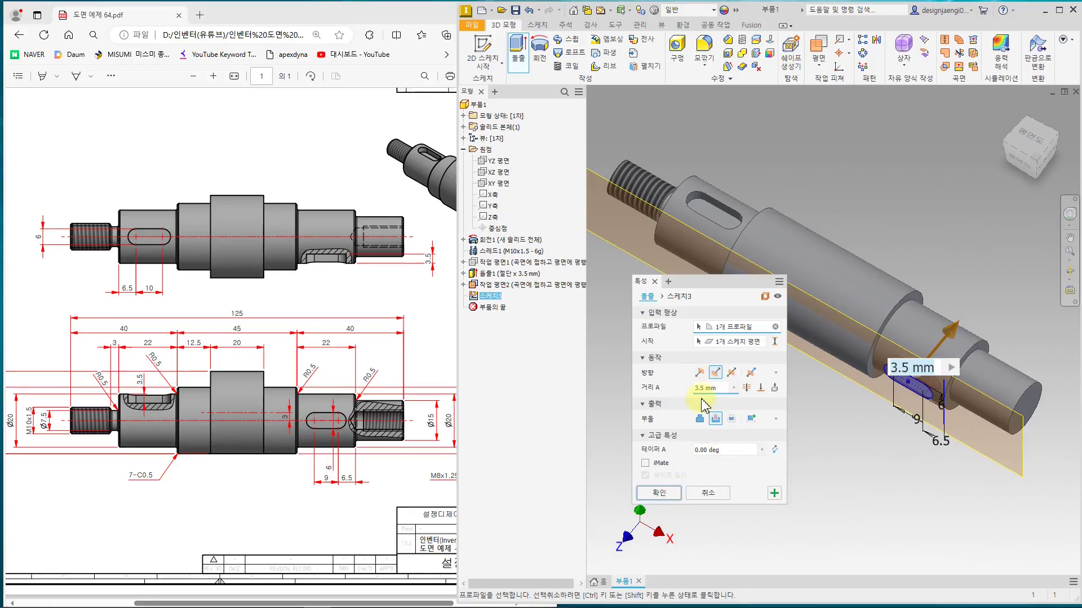
click(659, 493)
scroll(841, 463, up, 2)
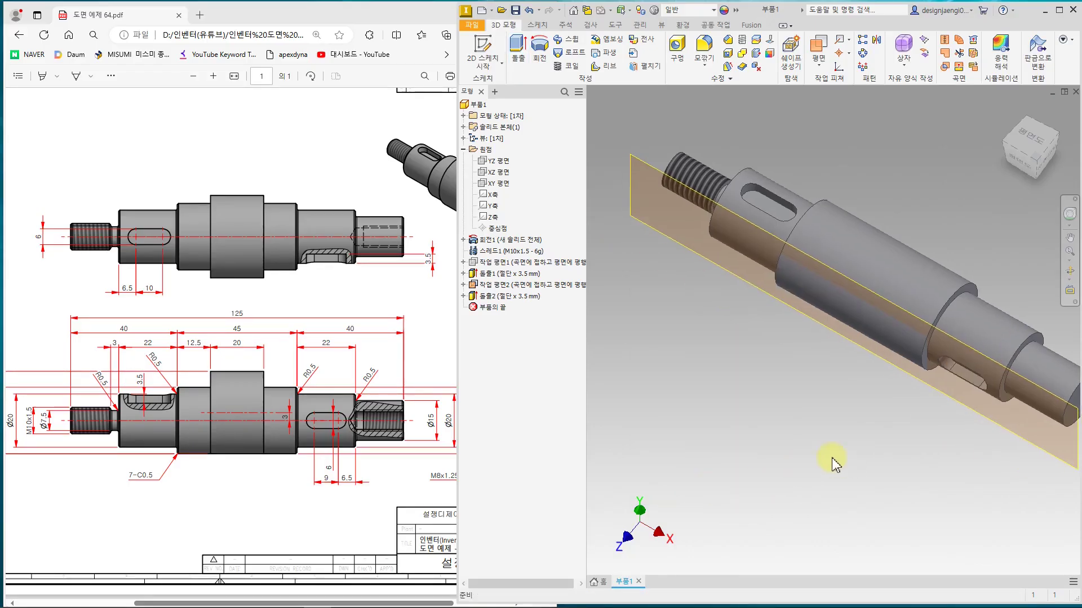
- Hide the tangent work plane in front of the shaft and return to the home view
right_click(650, 225)
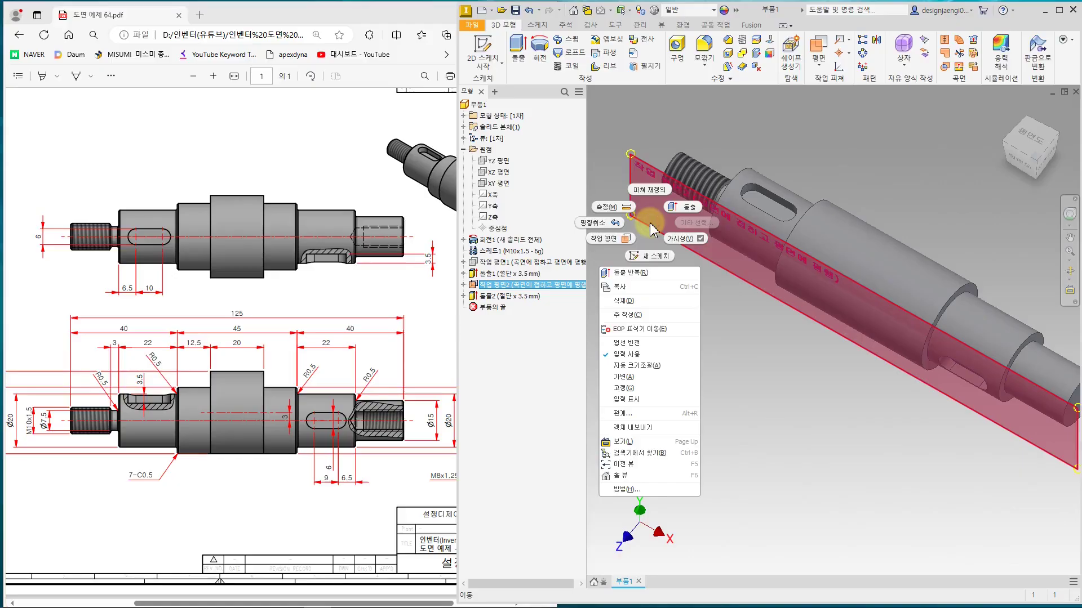
click(683, 246)
scroll(700, 393, down, 2)
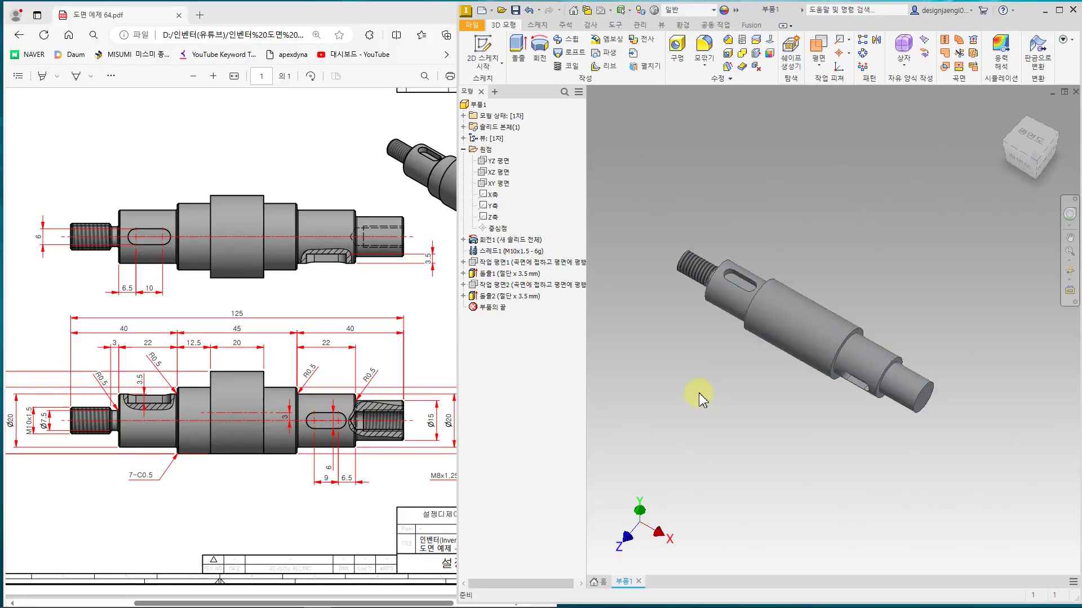
shift+middle_drag(741, 430, 763, 428)
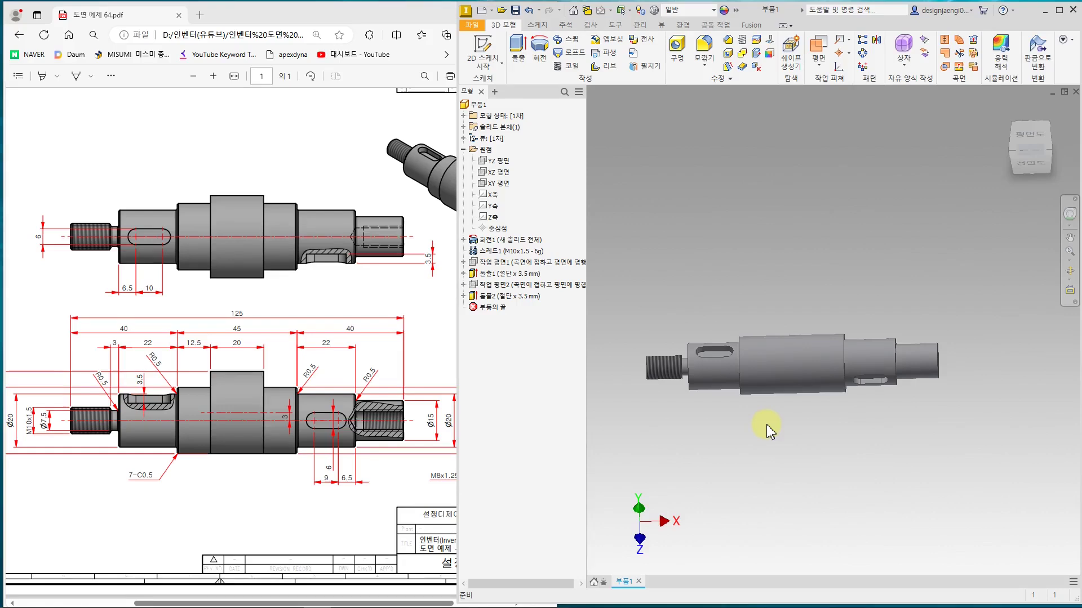
key(F6)
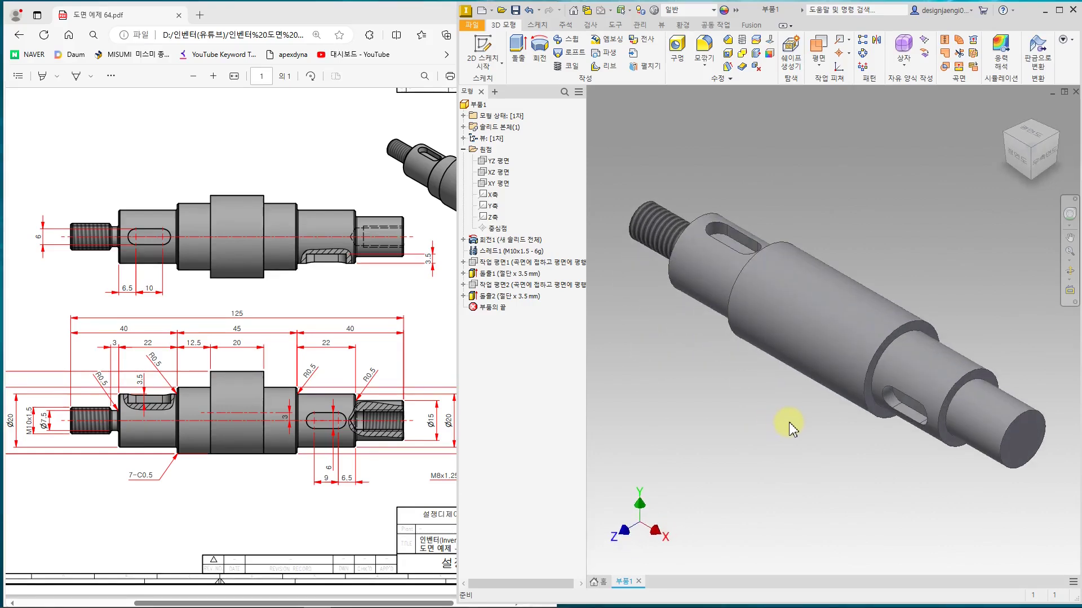
- Check the tap callout in the PDF drawing, then in Inventor place a tapped hole concentric with the shaft's unthreaded end face
click(419, 424)
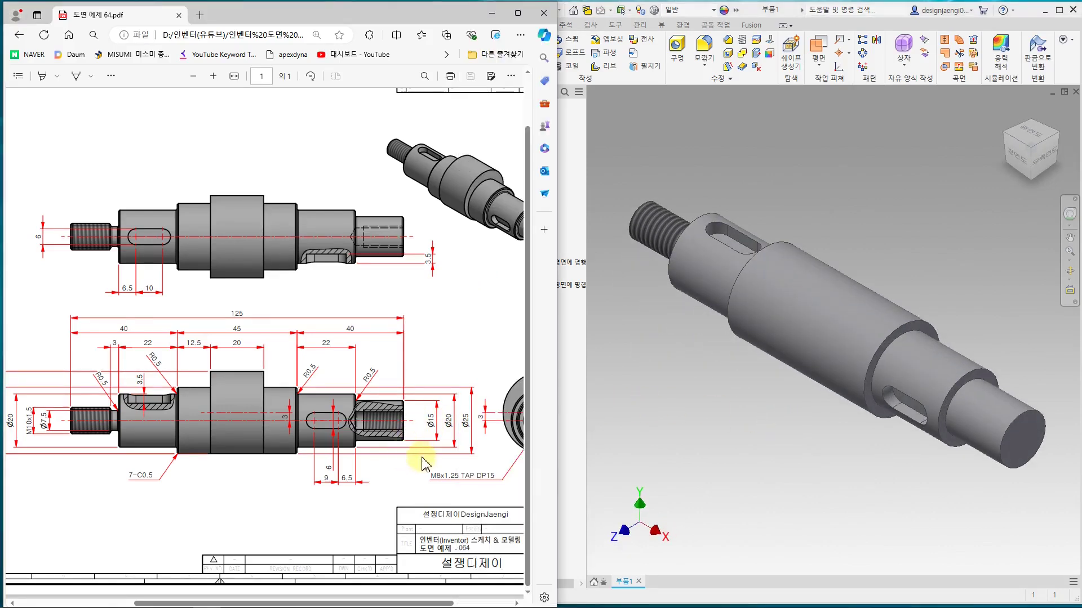
drag(360, 602, 418, 602)
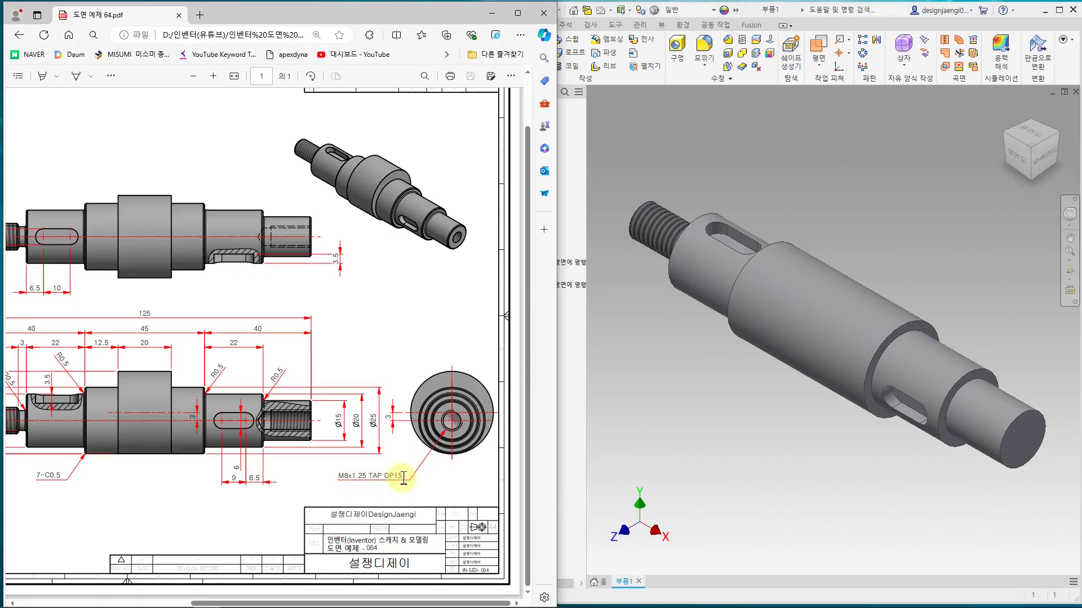
click(777, 468)
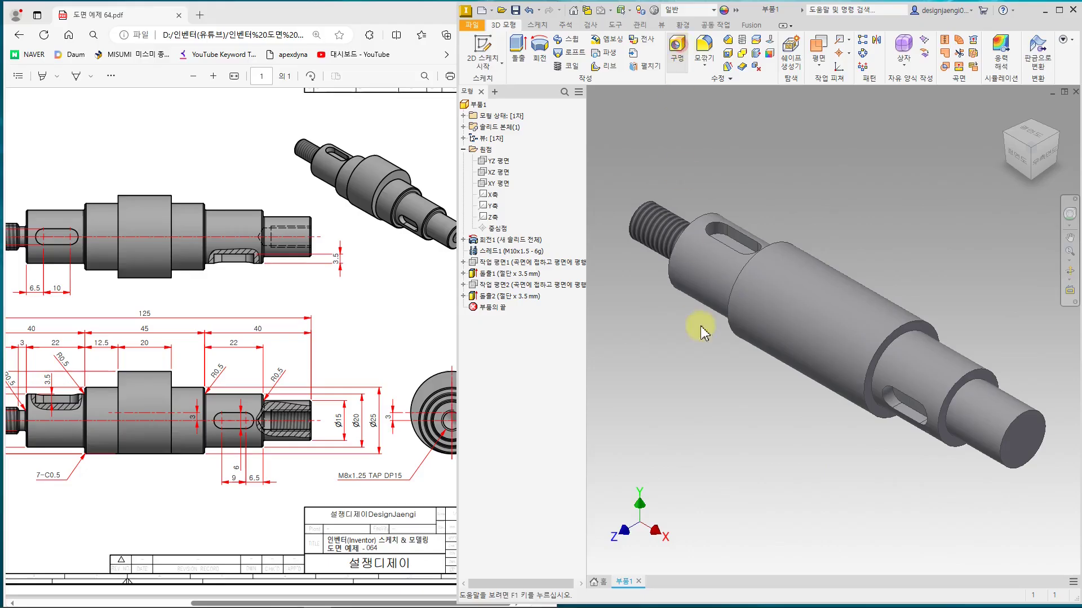
key(h)
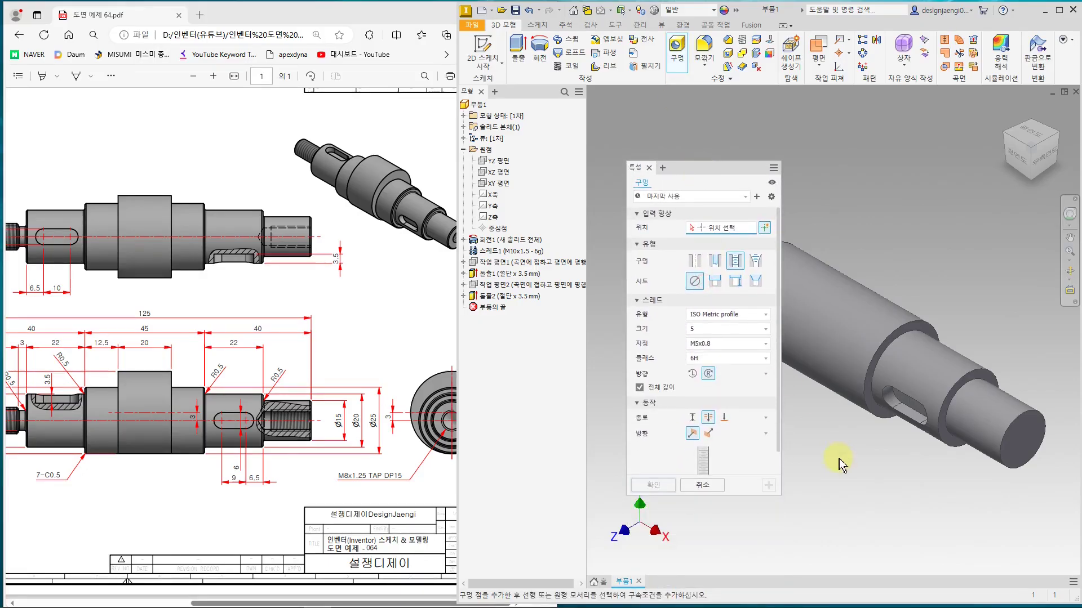
scroll(839, 459, up, 1)
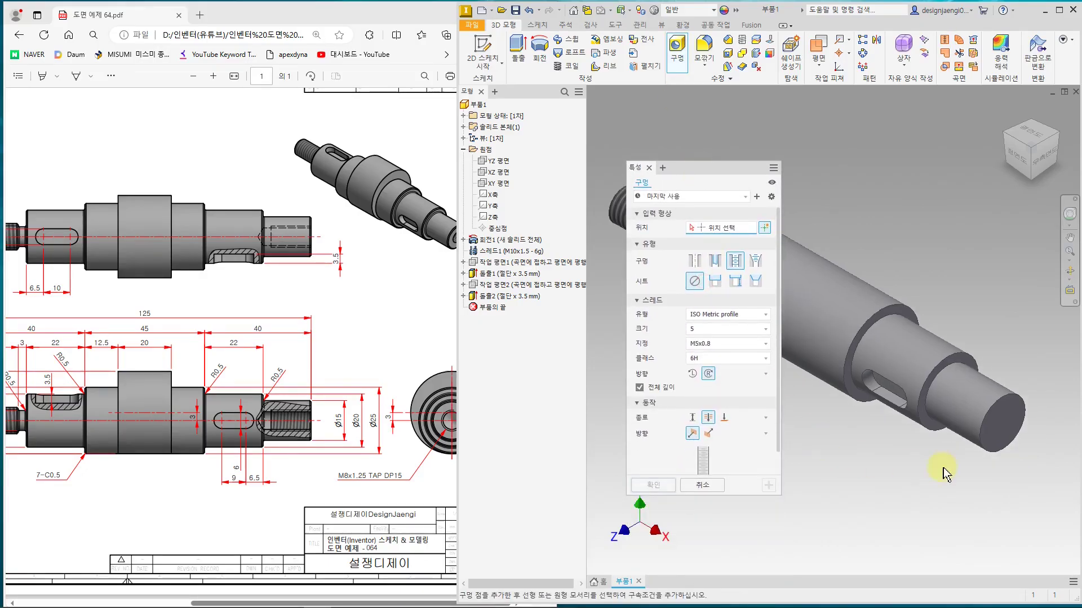
click(1002, 422)
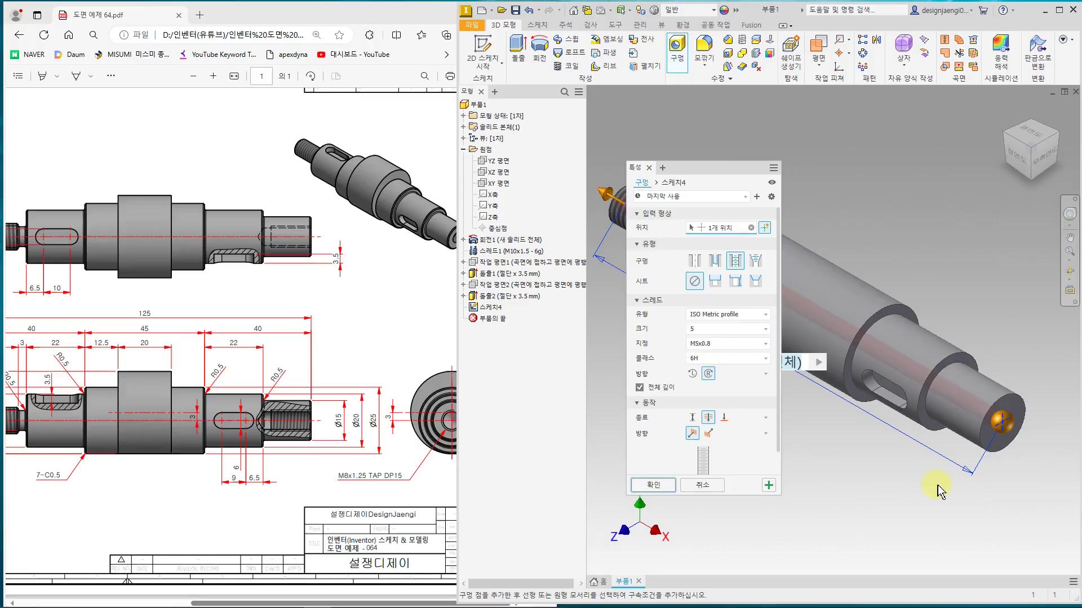
click(954, 428)
shift+middle_drag(956, 509, 856, 490)
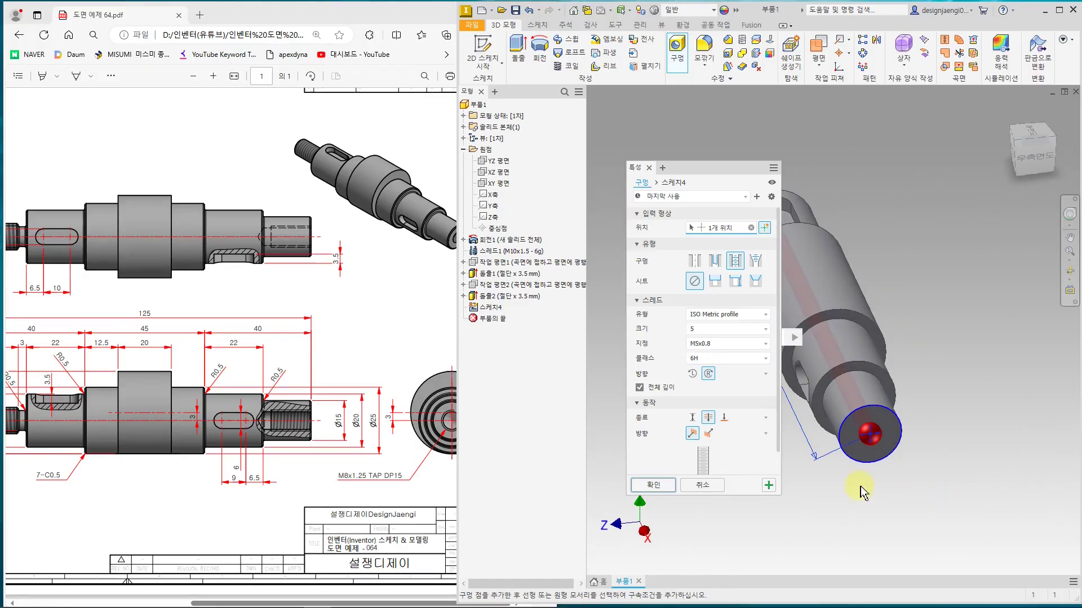
- Set the tapped hole's thread size to 8 with the M8x1.25 designation and terminate it by distance
click(729, 330)
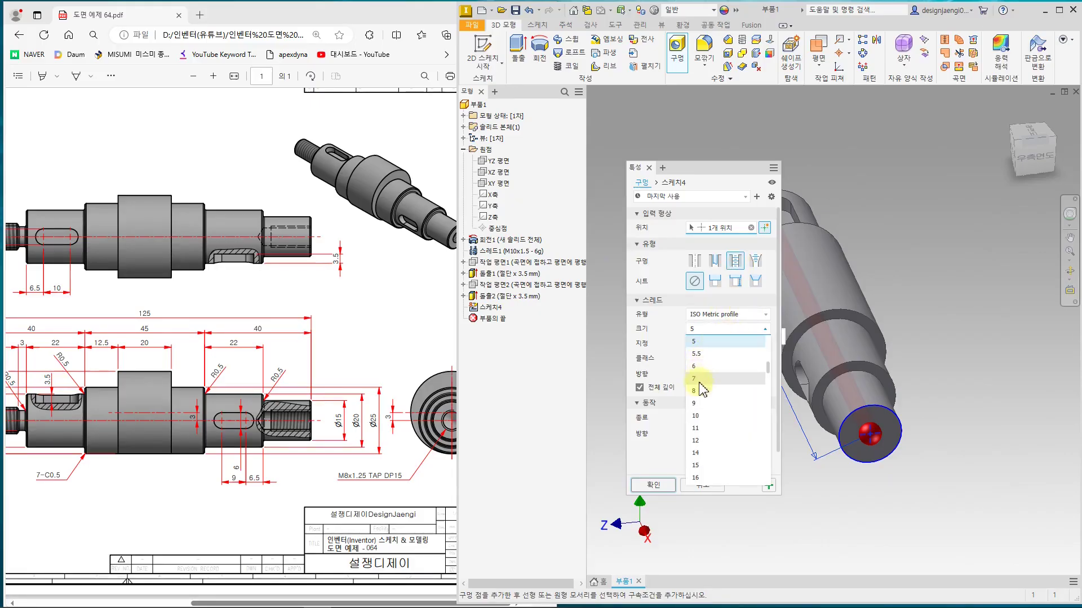
click(699, 387)
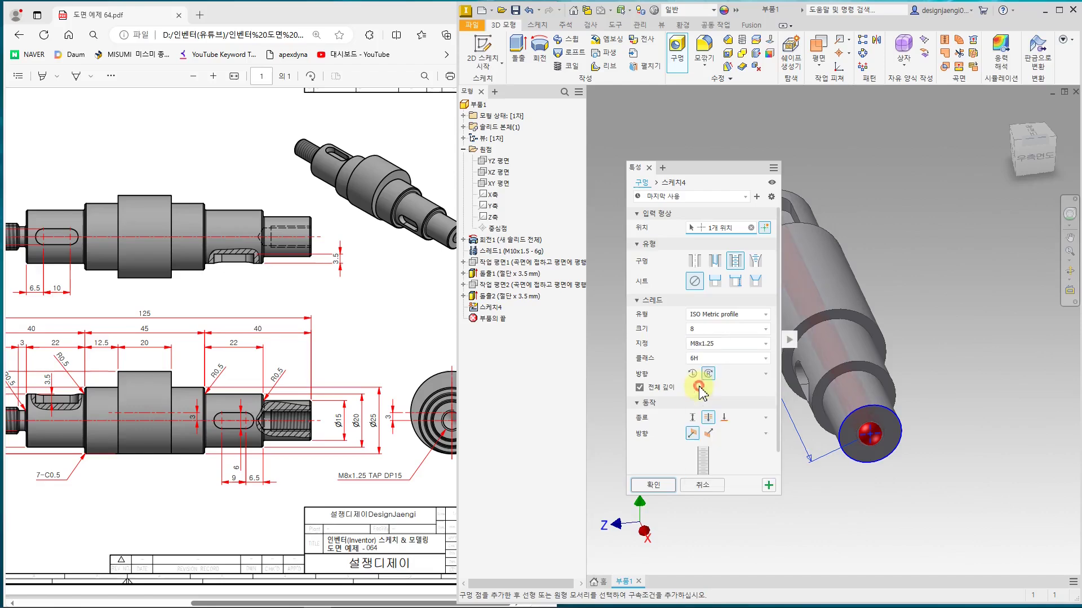
click(691, 417)
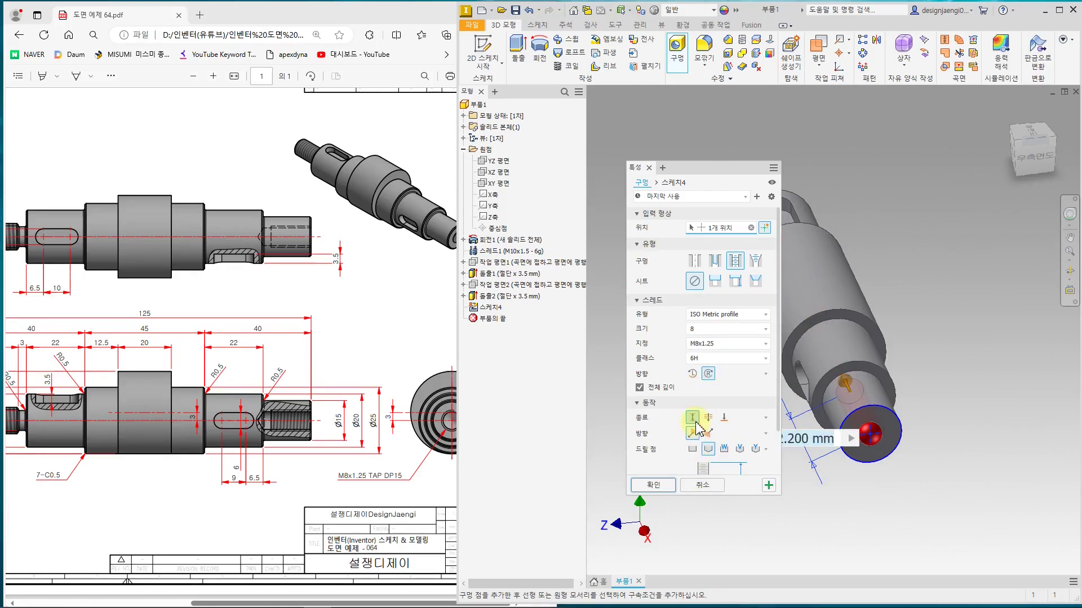
scroll(707, 431, down, 2)
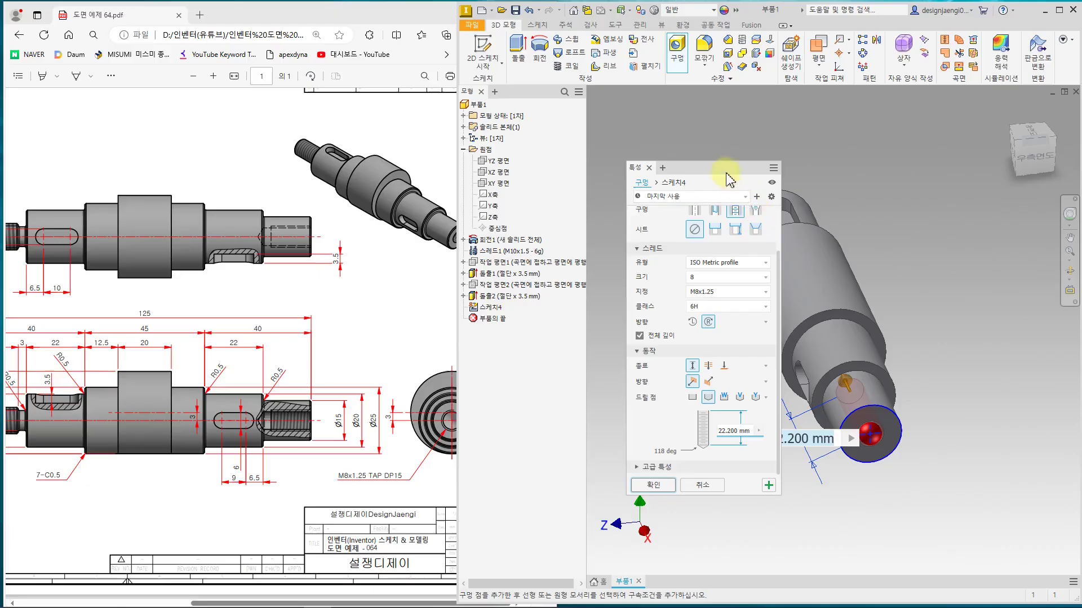
drag(711, 159, 711, 93)
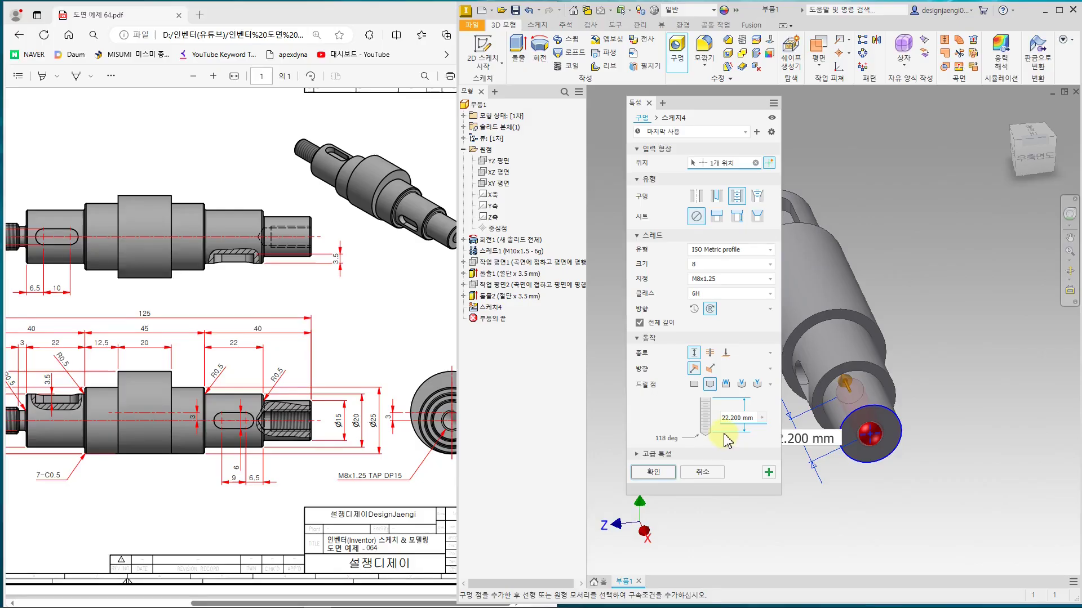
- Turn off full-depth threading, set the thread depth to 15 mm and the drill depth to 18 mm, and create the hole
click(640, 322)
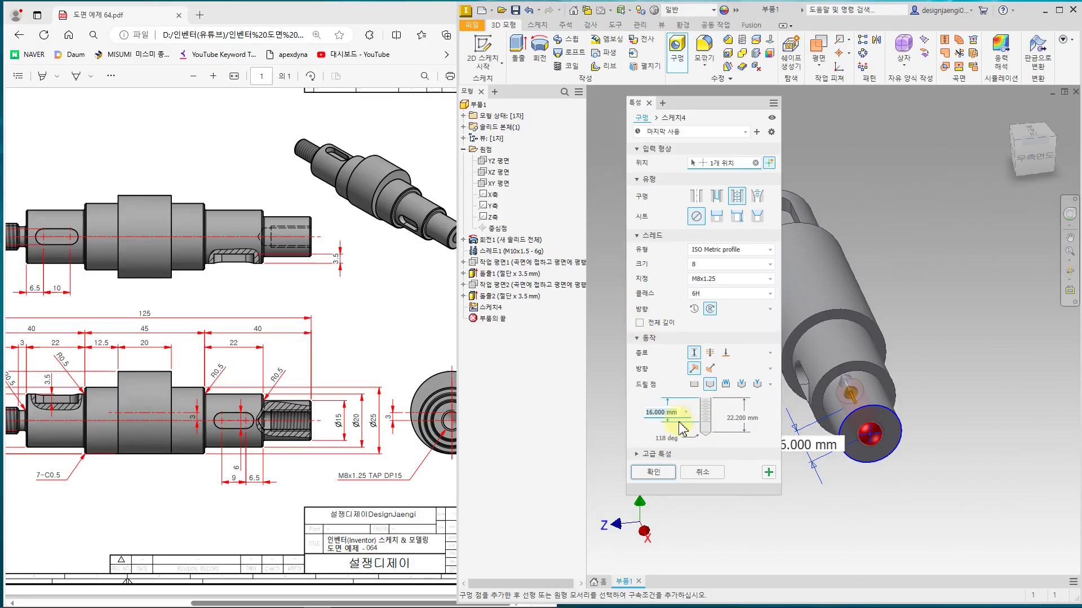
text(15)
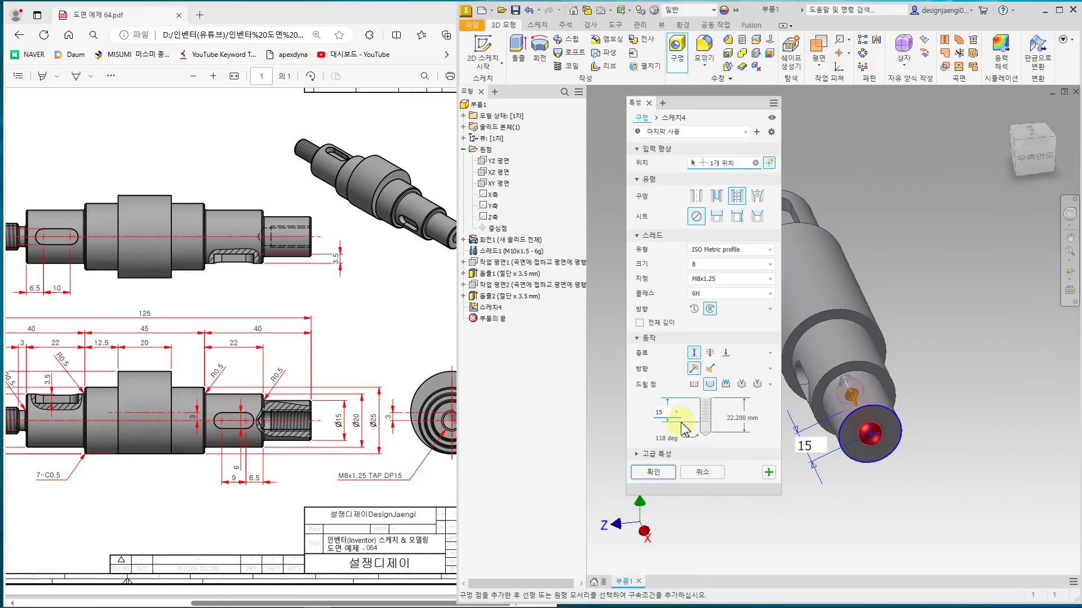
click(732, 418)
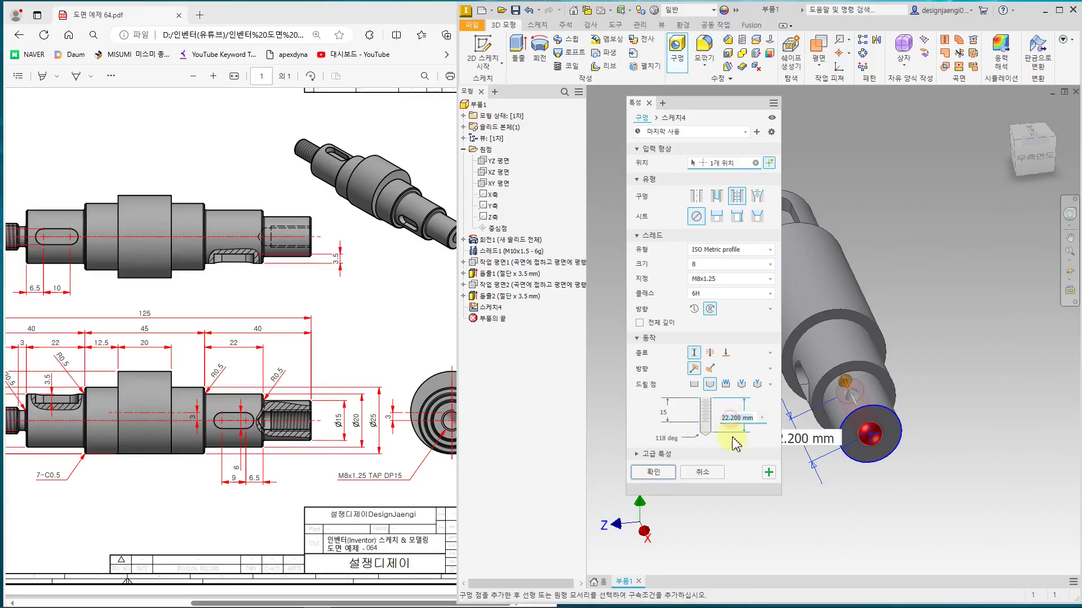
text(1)
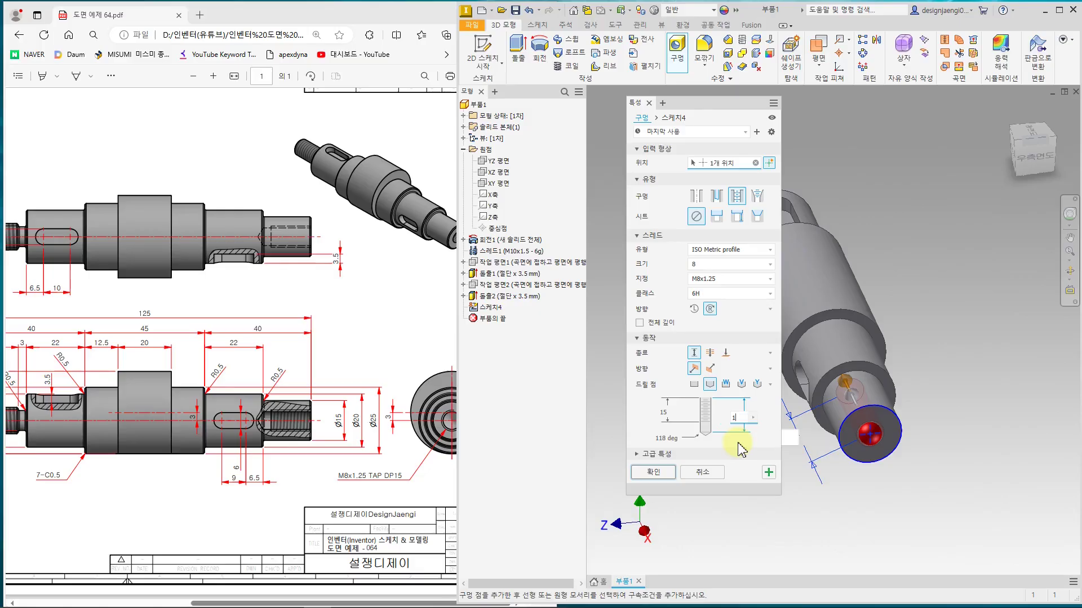
text(8)
click(656, 473)
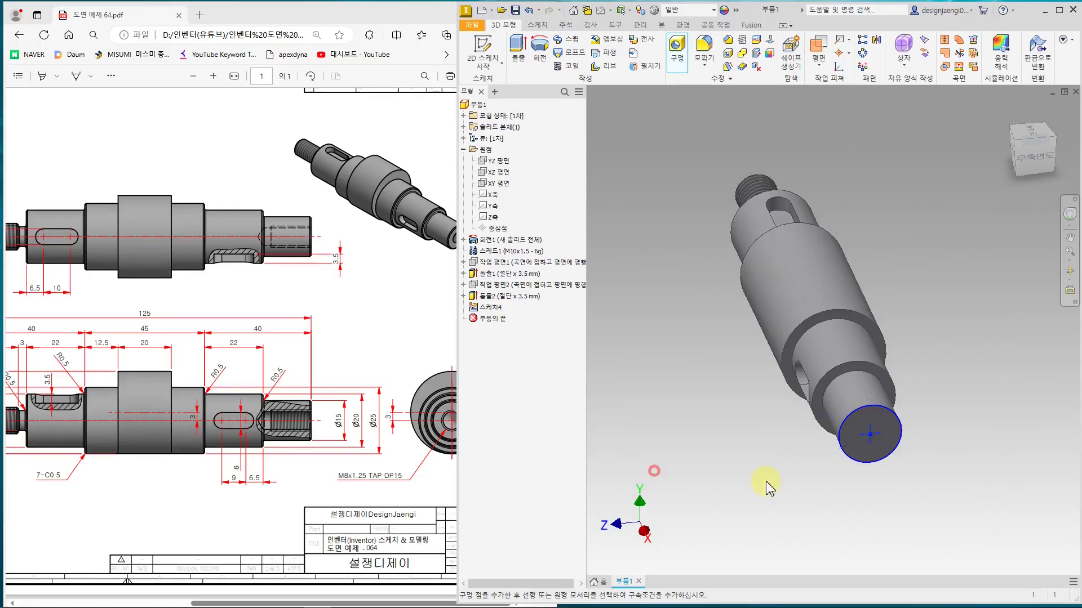
- Inspect the tapped shaft from several angles, then check the width and 3 mm offset of the eccentric middle section in the PDF drawing
shift+middle_drag(803, 496, 849, 496)
scroll(880, 438, down, 3)
middle_drag(859, 417, 840, 450)
scroll(862, 449, up, 4)
scroll(858, 451, down, 3)
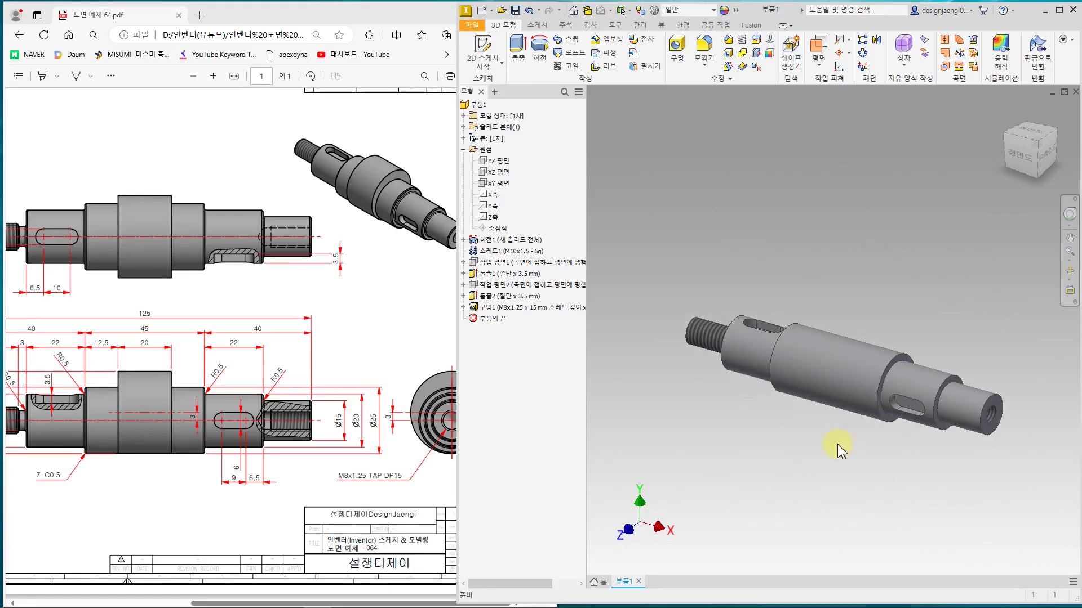
scroll(839, 451, up, 4)
click(299, 401)
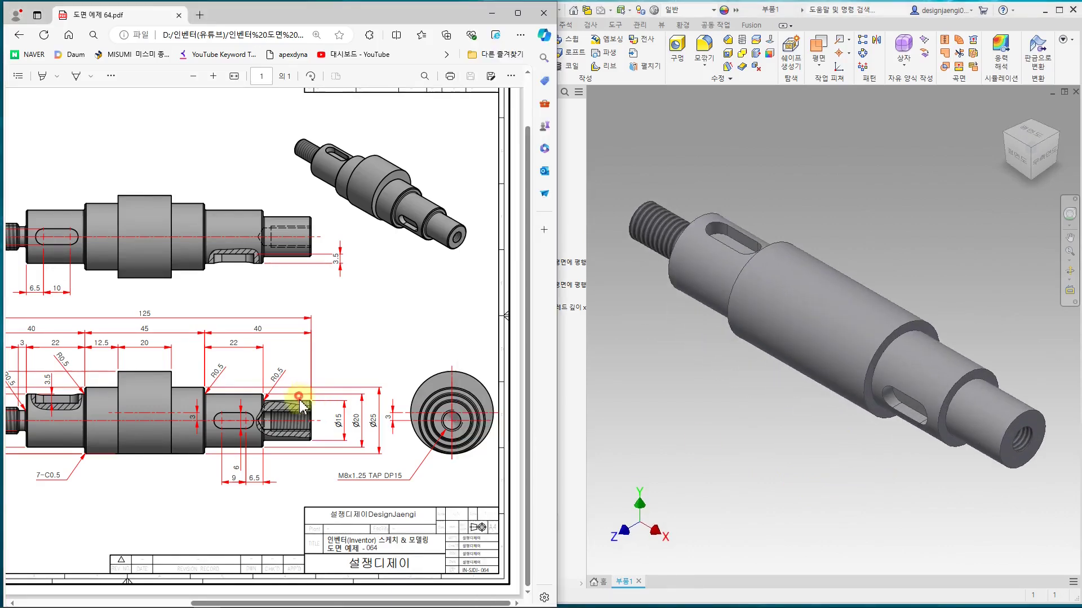
drag(270, 601, 169, 603)
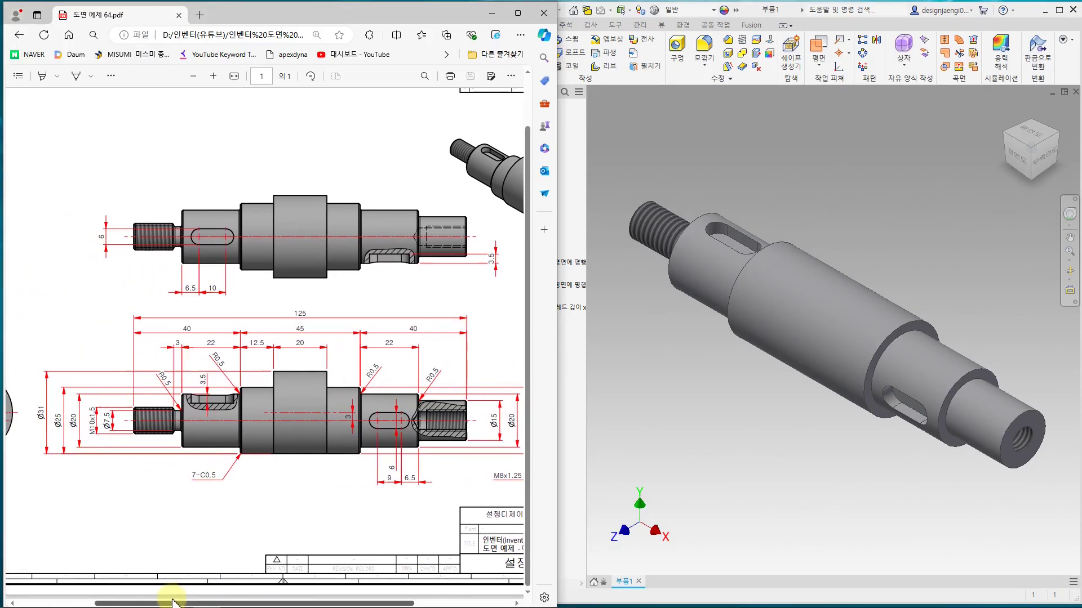
click(305, 489)
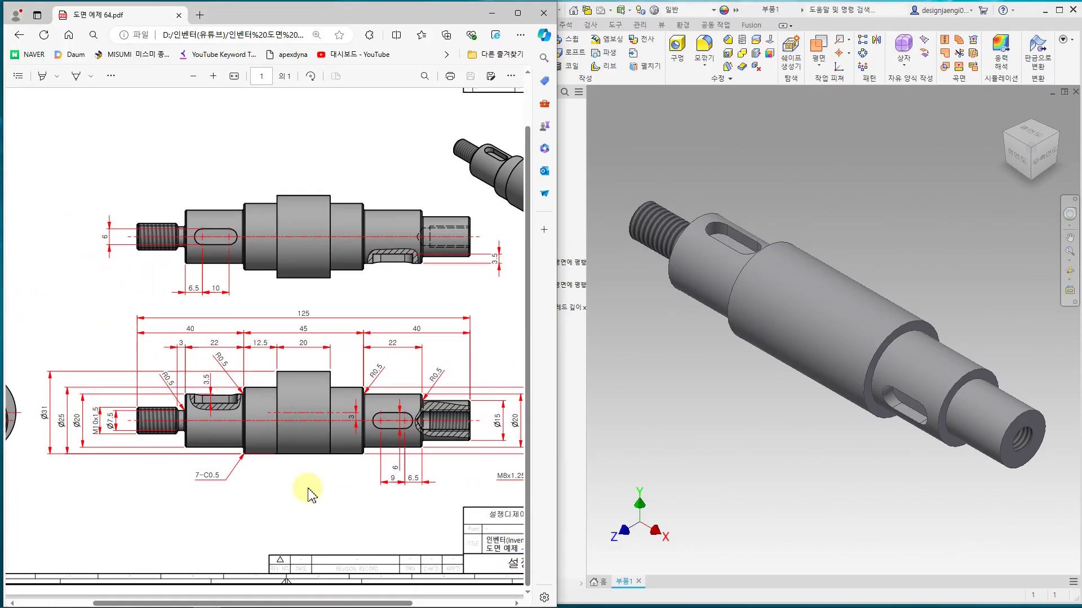
mouse_move(264, 421)
mouse_down()
mouse_move(321, 422)
mouse_move(312, 426)
mouse_move(353, 407)
mouse_move(351, 437)
mouse_up()
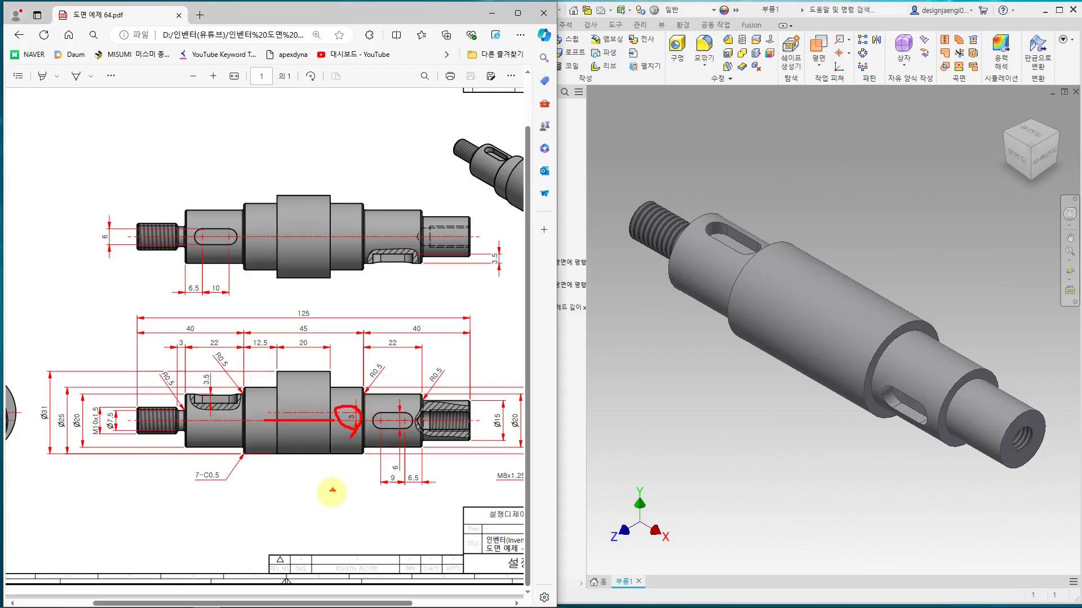
mouse_move(308, 345)
mouse_down()
mouse_move(290, 343)
mouse_move(310, 355)
mouse_up()
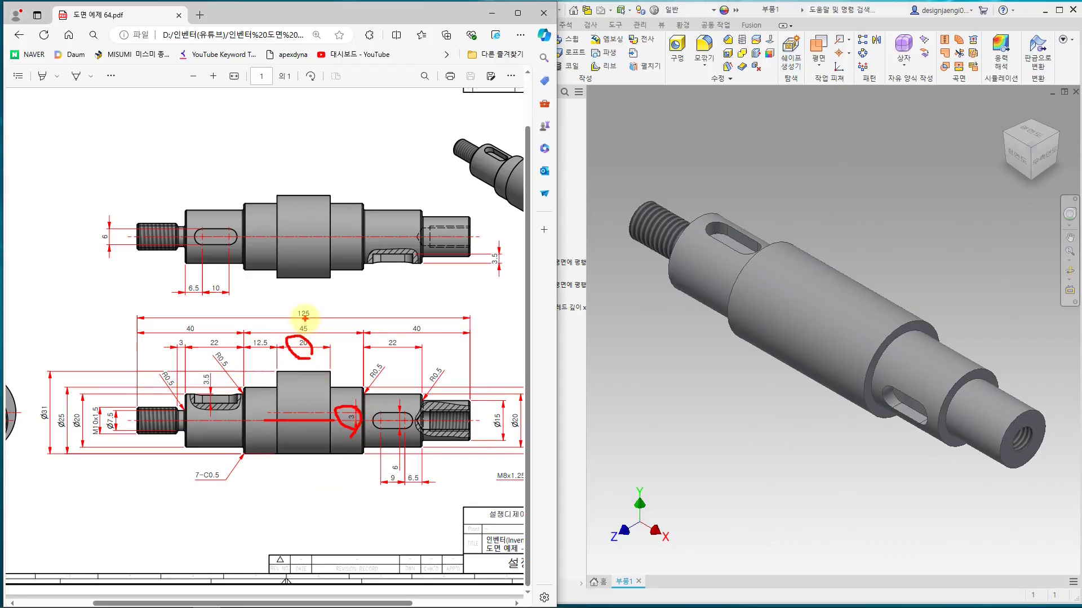
drag(304, 322, 301, 482)
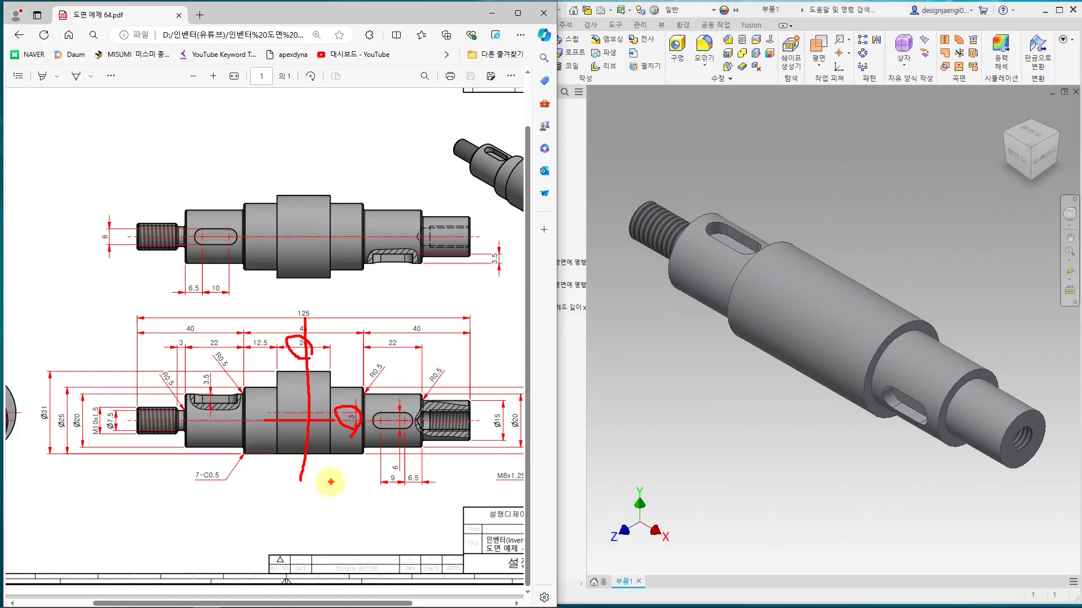
key(Escape)
- In Inventor, start a sketch on the XY plane and slice the shaft graphics at the sketch plane
click(628, 384)
mouse_move(808, 472)
shift+middle_down()
mouse_move(777, 475)
mouse_move(809, 468)
mouse_move(810, 484)
shift+middle_up()
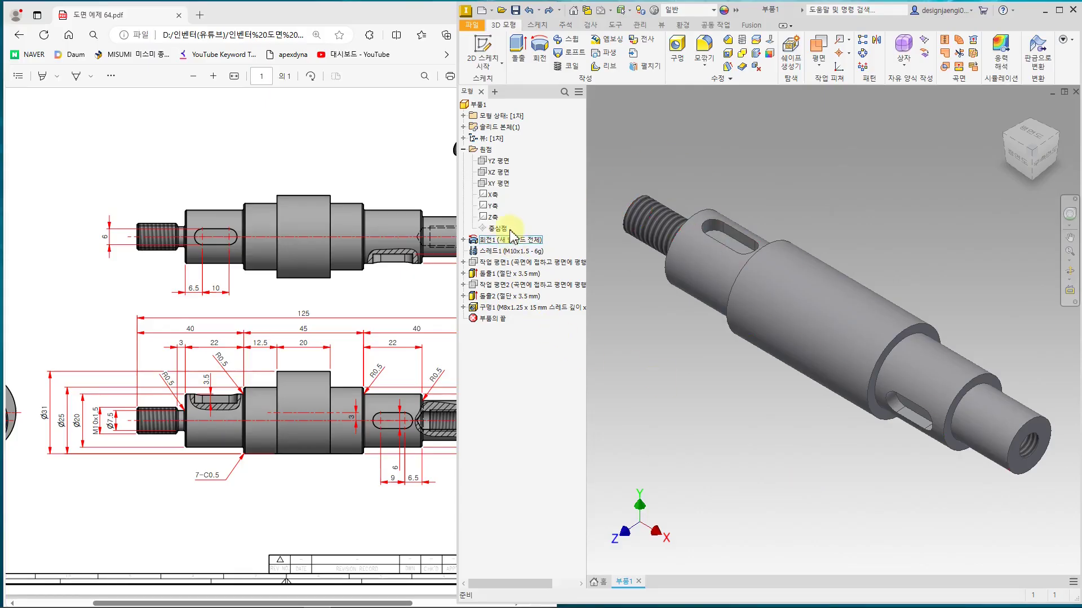
click(499, 183)
scroll(708, 463, up, 2)
scroll(737, 441, down, 3)
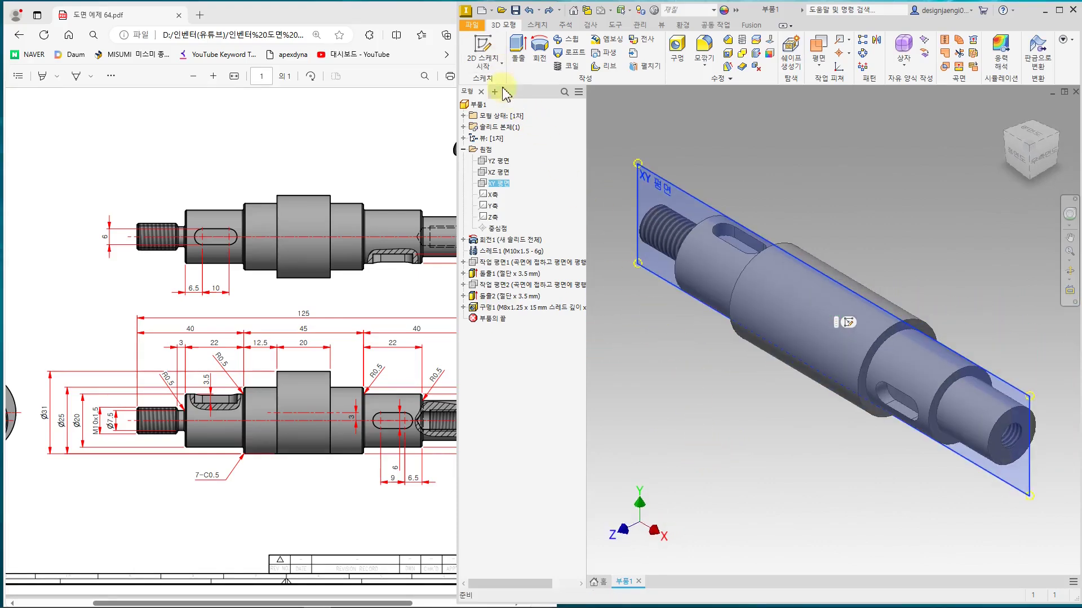
click(481, 44)
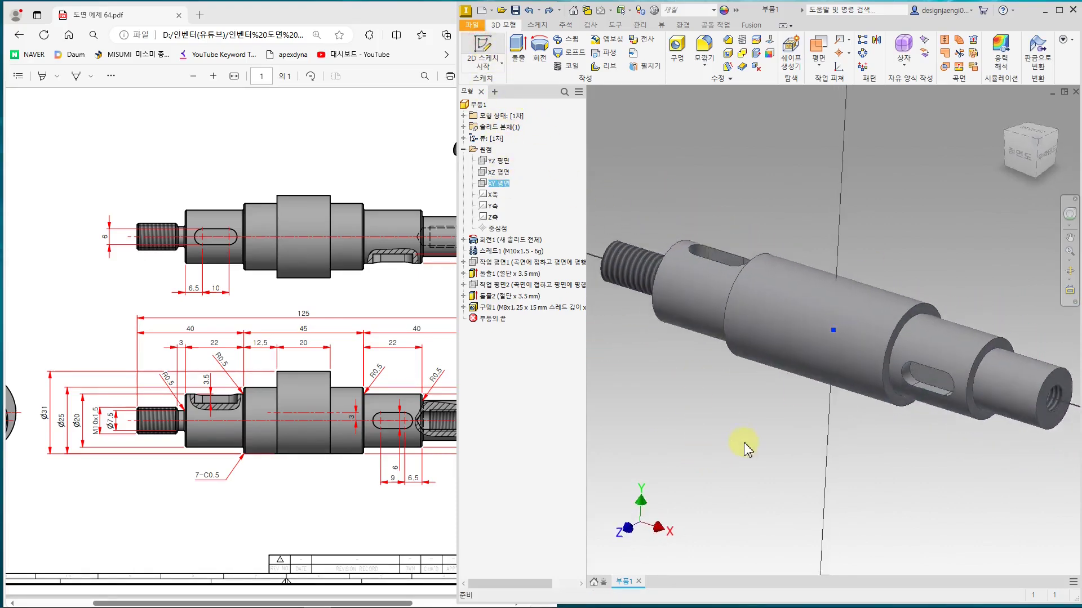
scroll(817, 454, up, 2)
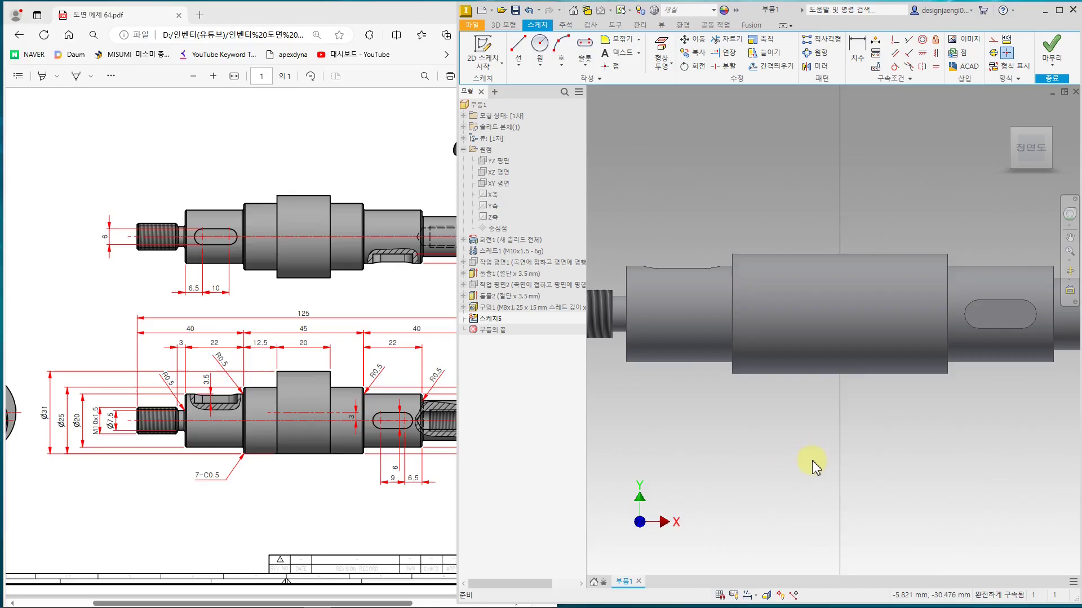
key(F7)
middle_drag(838, 460, 814, 485)
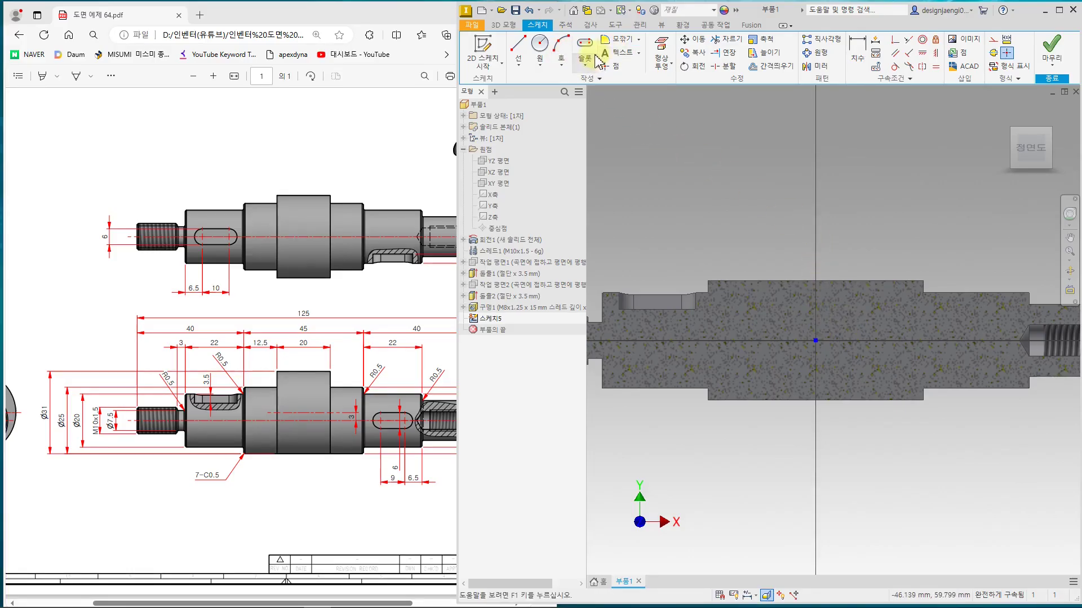
- Sketch a two-point rectangle about 23 mm wide around the origin in the shaft's middle section
click(585, 67)
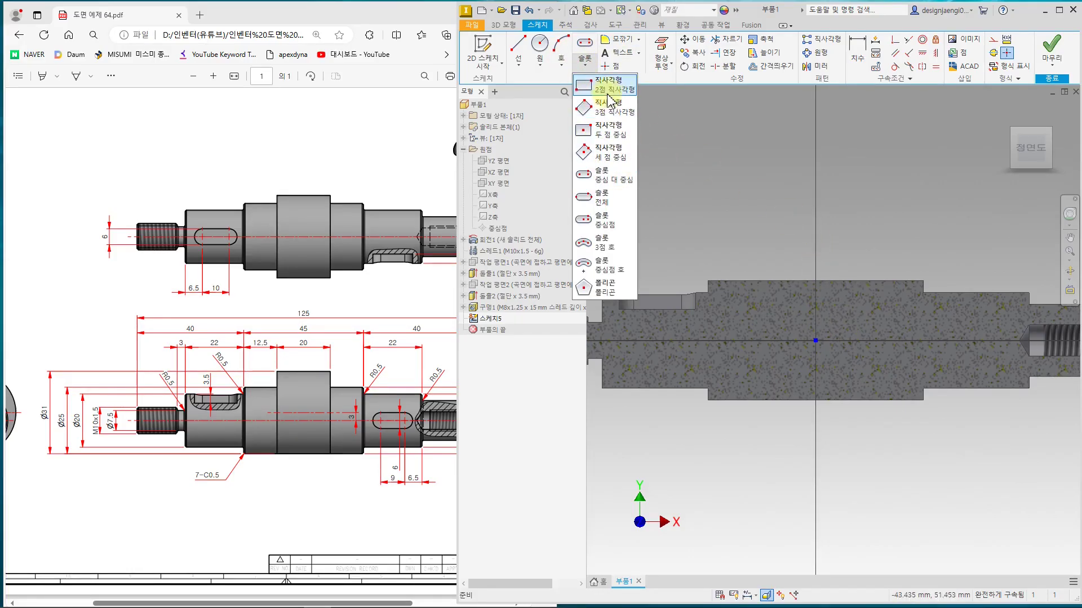
click(608, 92)
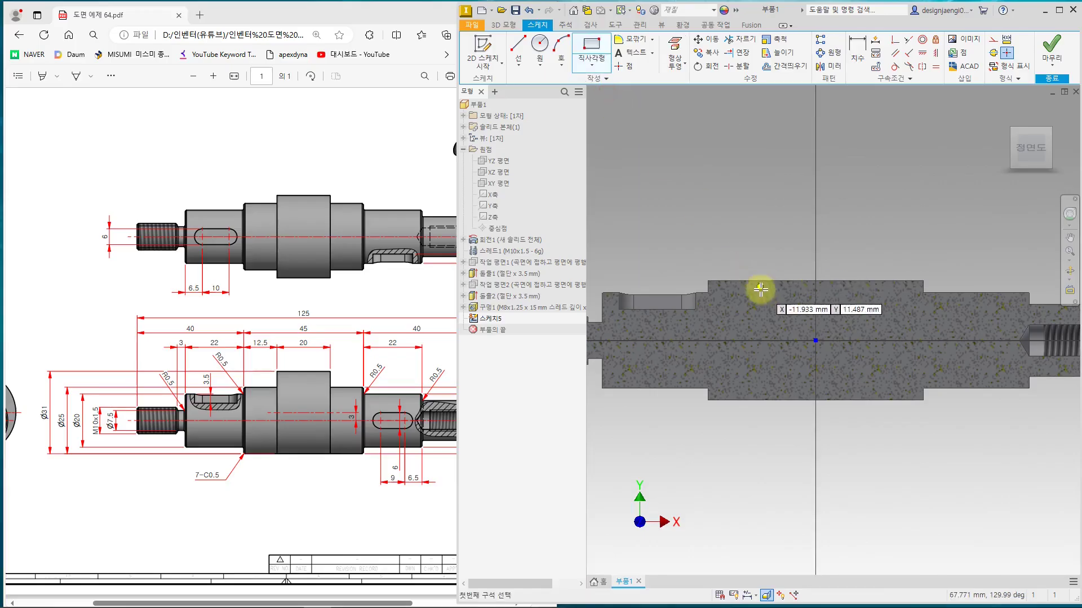
click(762, 329)
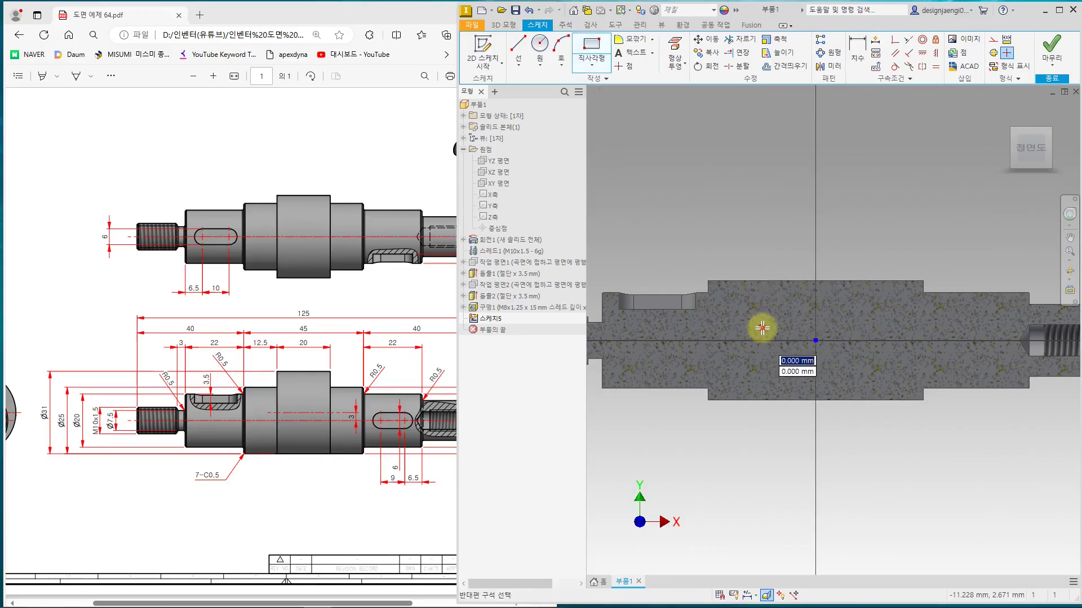
click(873, 396)
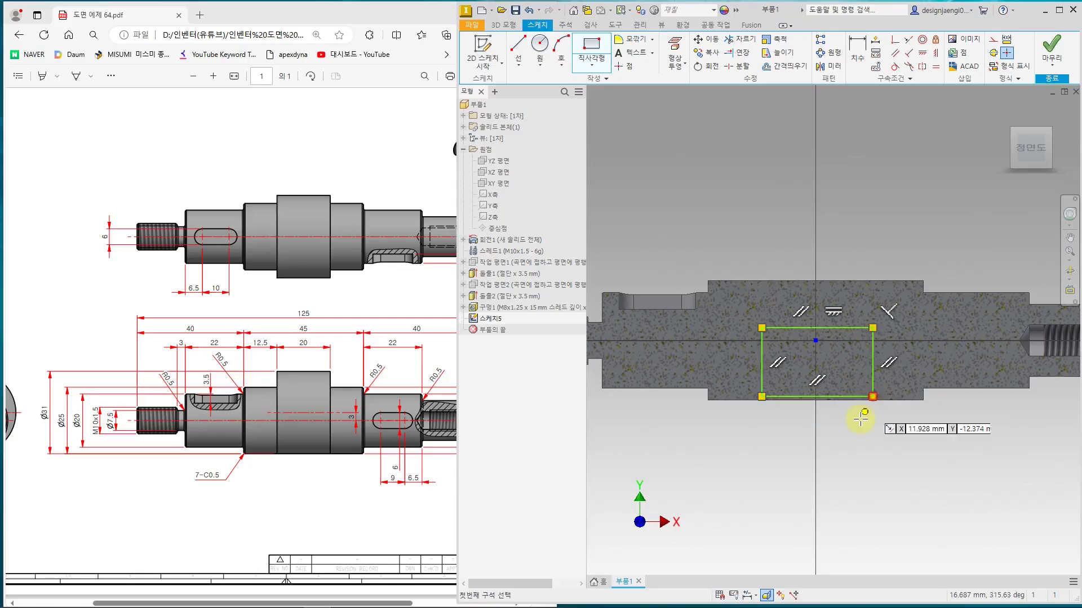
- Dimension the rectangle's width as 20 mm and align its lower edge's midpoint vertically with the sketch origin
click(857, 54)
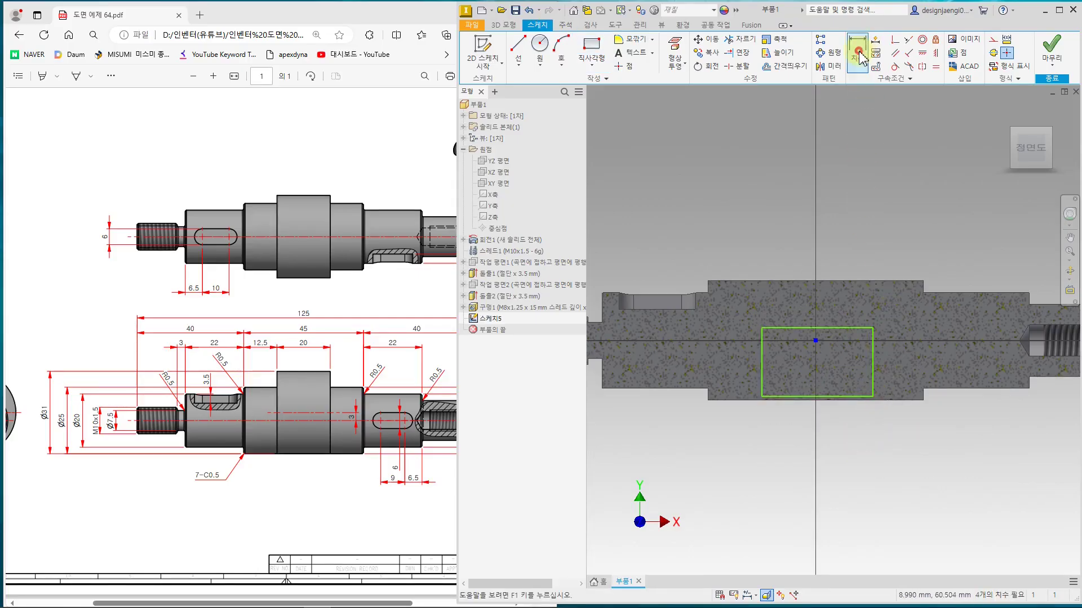
click(837, 387)
click(851, 464)
text(20)
key(Return)
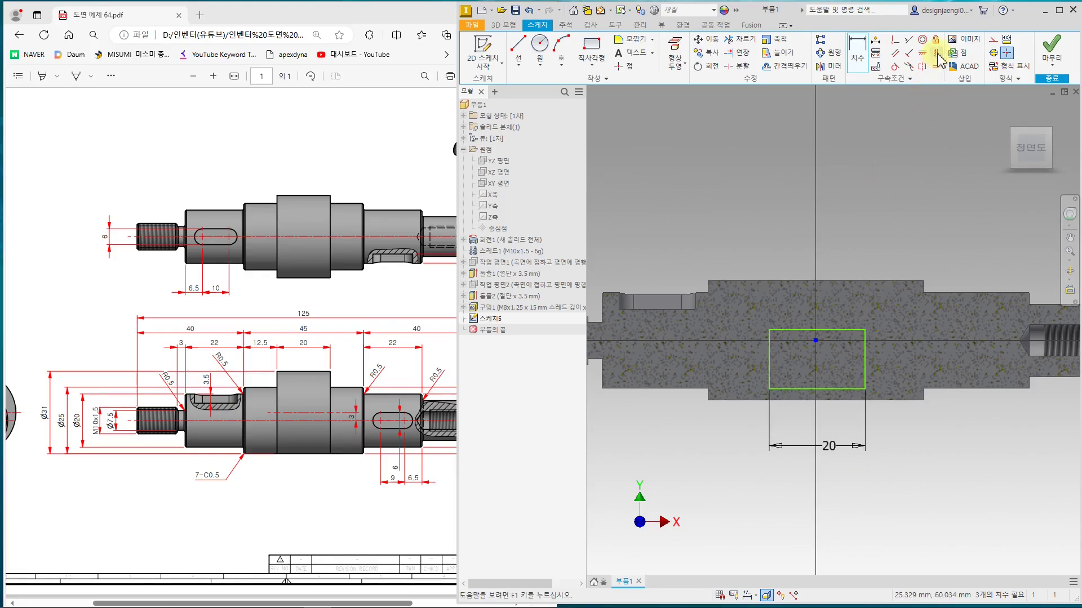
click(817, 387)
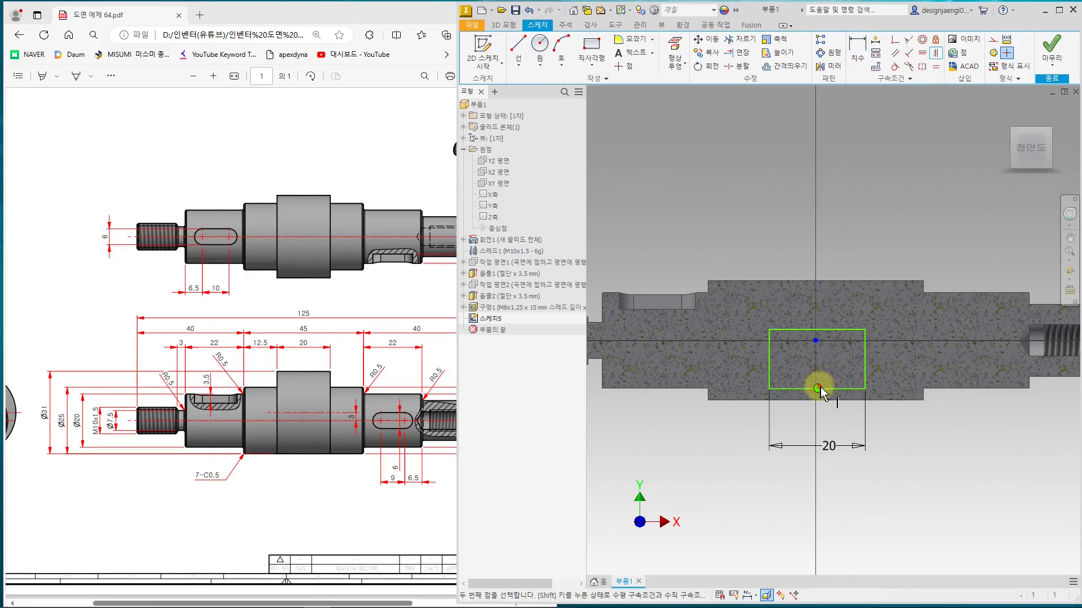
click(815, 340)
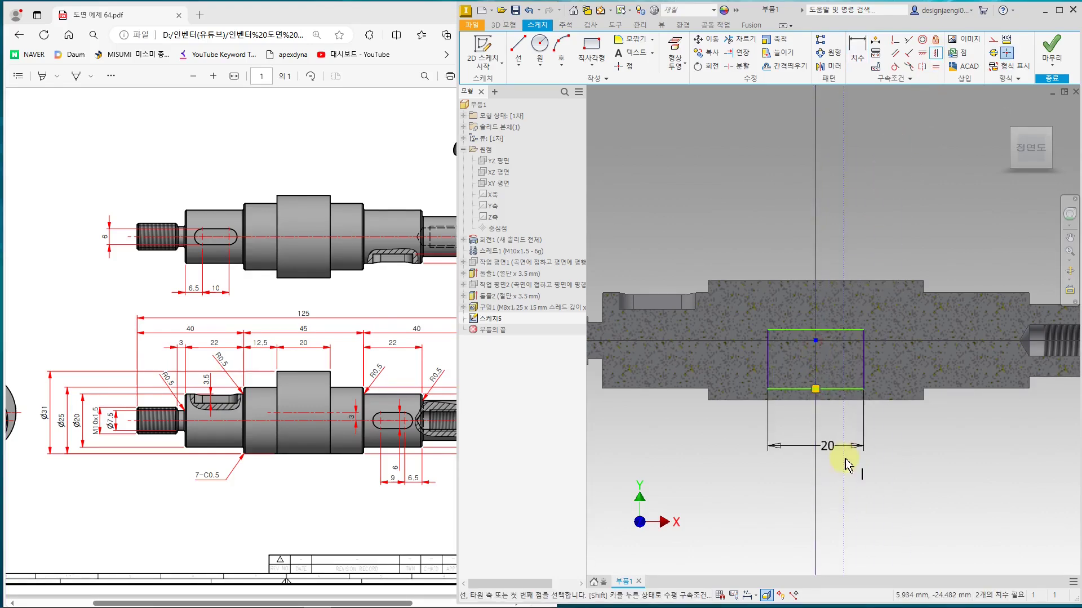
- Dimension the distance from the sketch origin to the rectangle's upper edge as 3 mm
click(857, 53)
click(815, 341)
click(845, 330)
click(913, 385)
text(3)
key(Return)
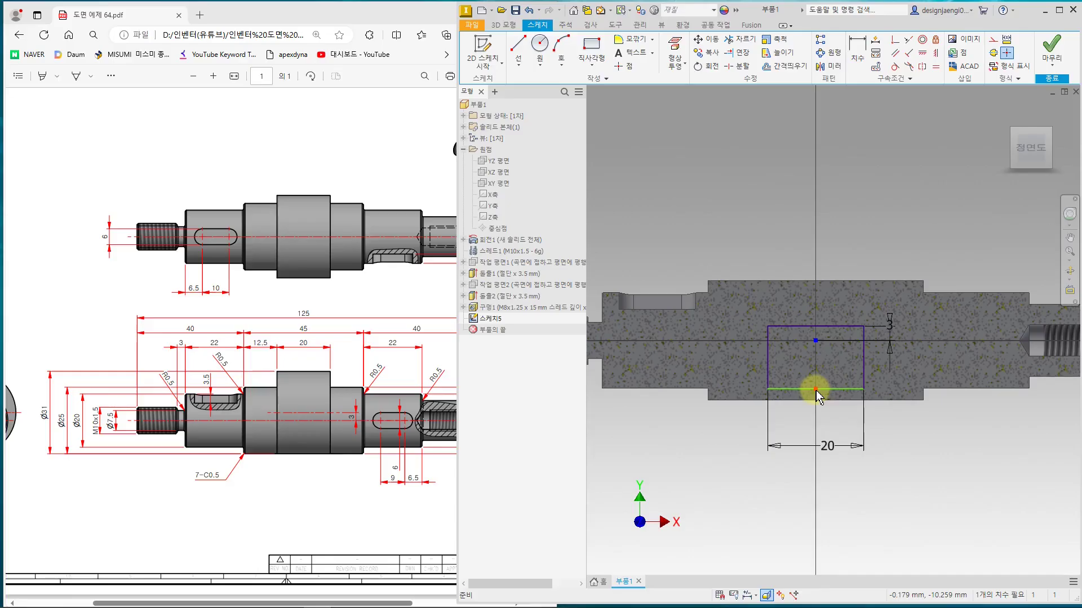
click(894, 39)
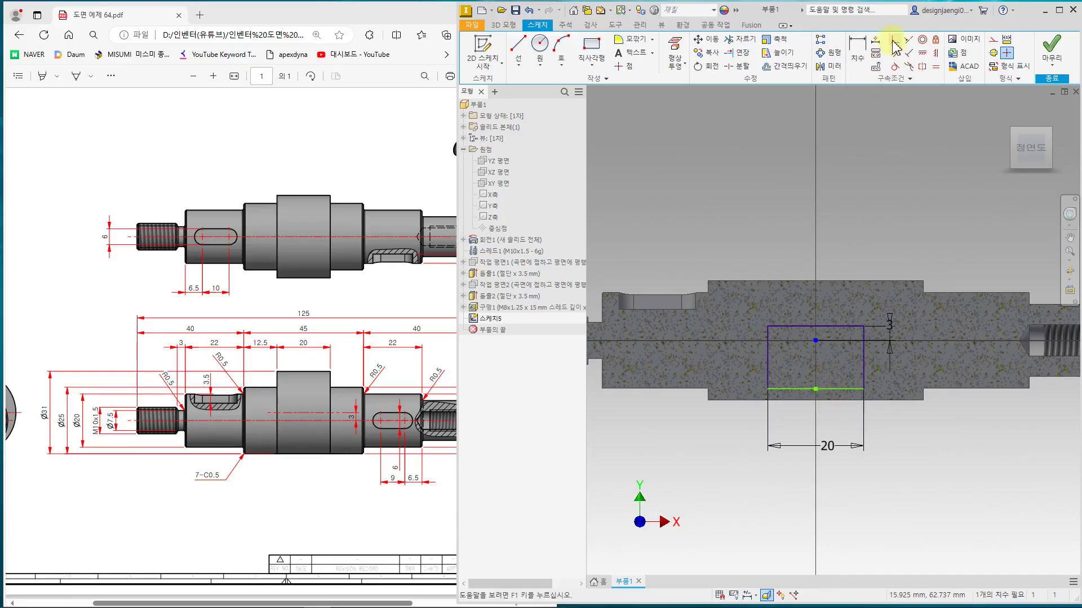
click(816, 390)
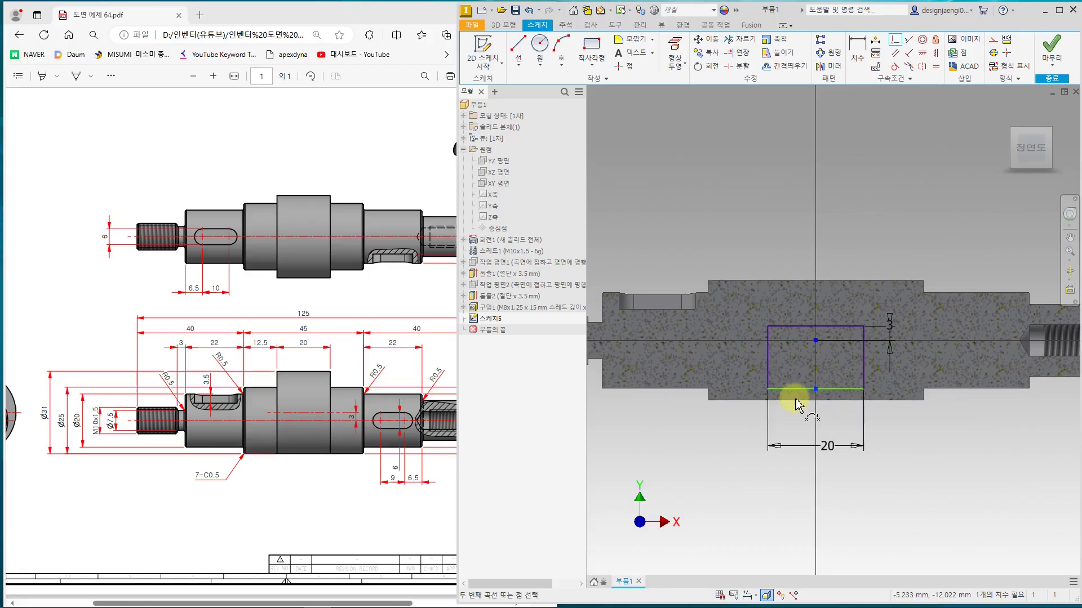
key(Escape)
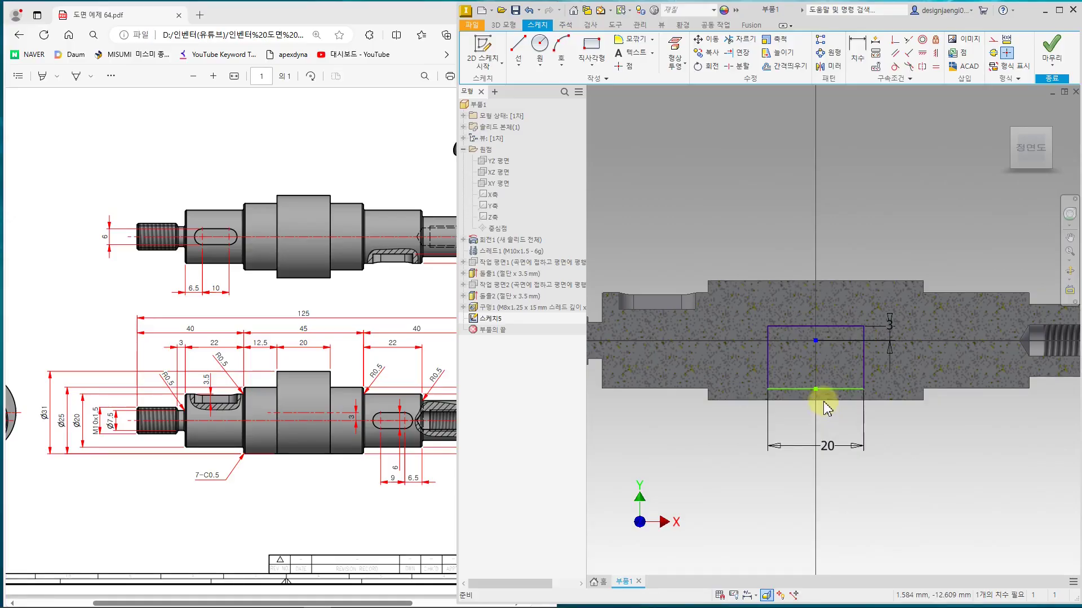
- Project the lower edge of the shaft's middle section into the sketch and convert it to a construction line
click(675, 52)
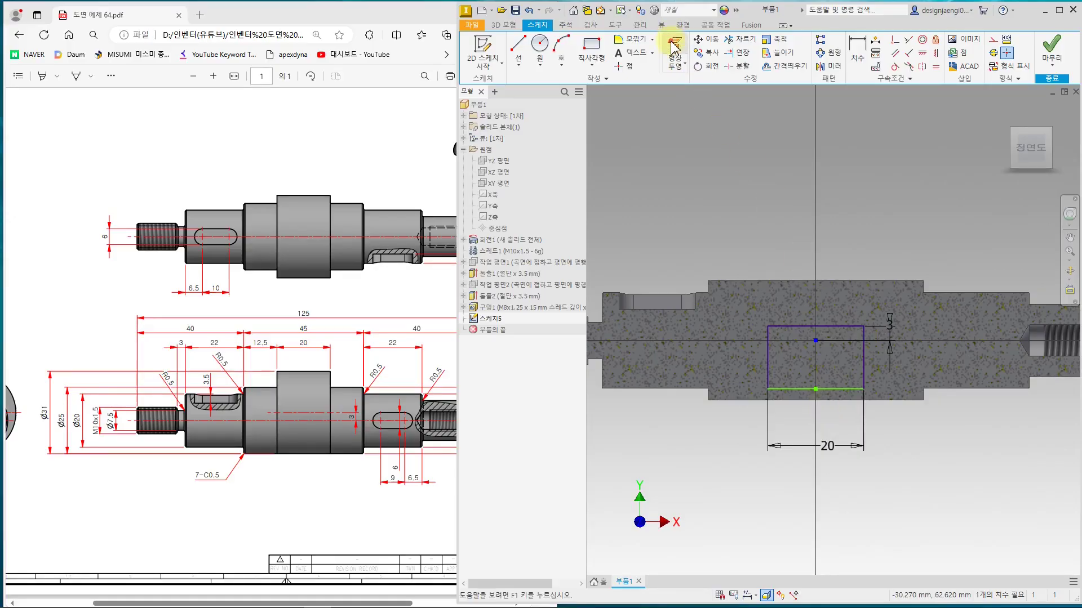
click(832, 403)
key(Escape)
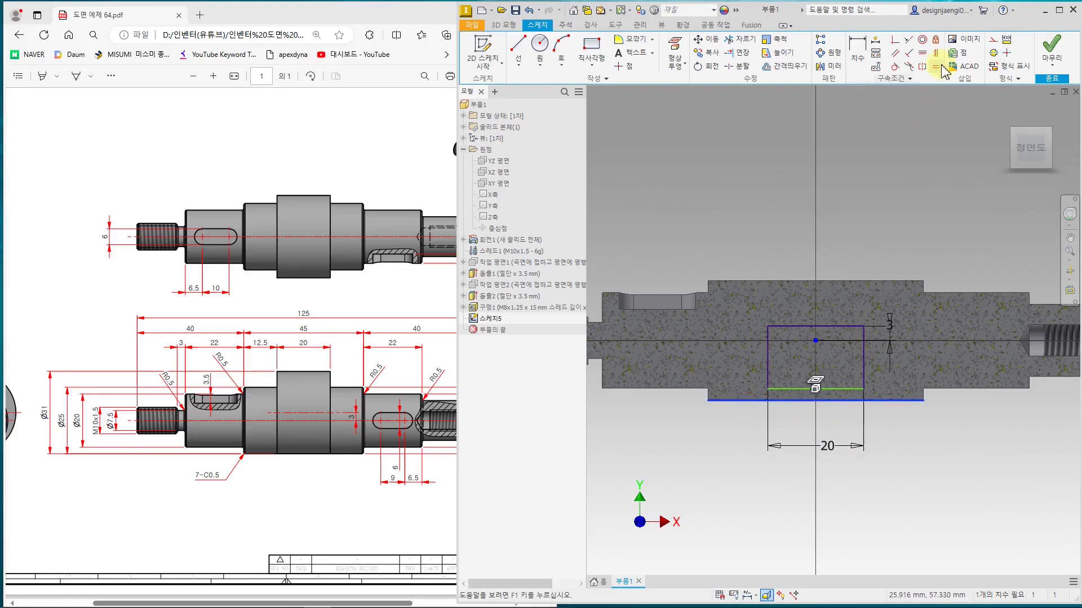
click(993, 39)
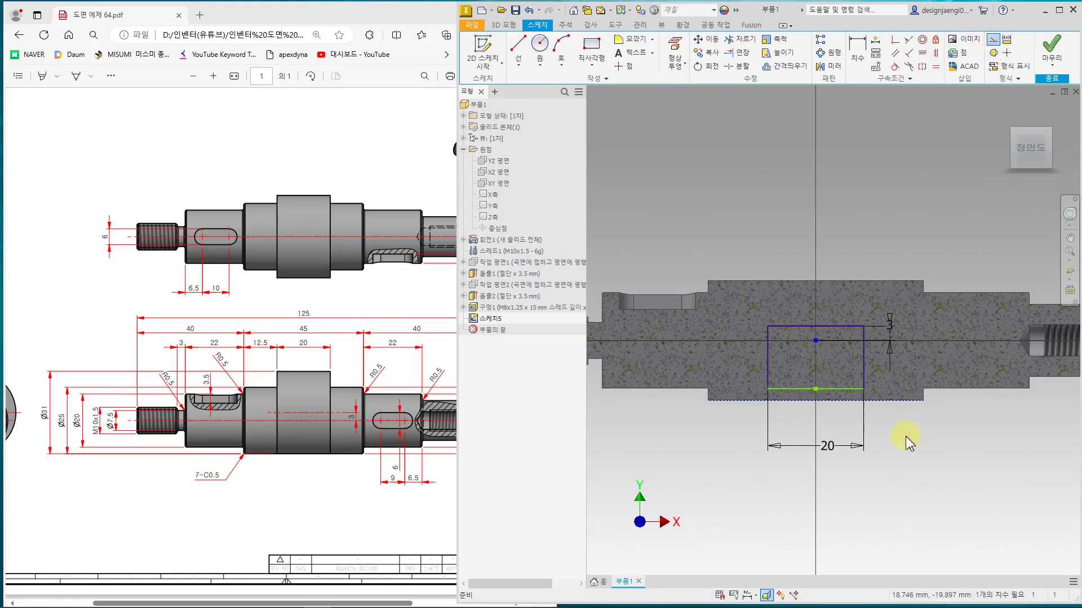
click(881, 413)
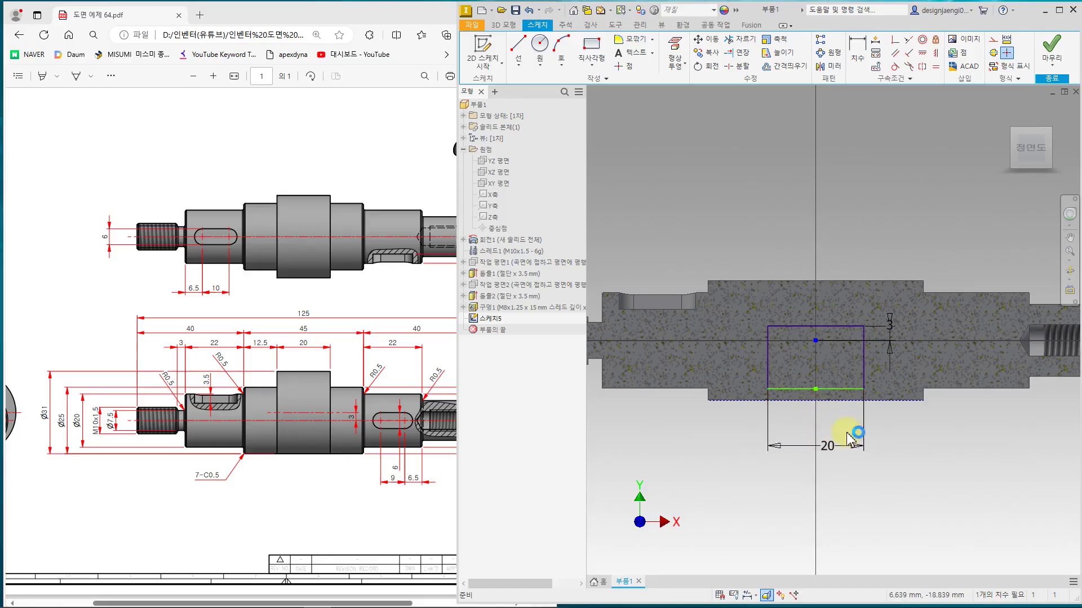
- Constrain the midpoint of the rectangle's lower edge coincident with the projected shaft edge
click(895, 42)
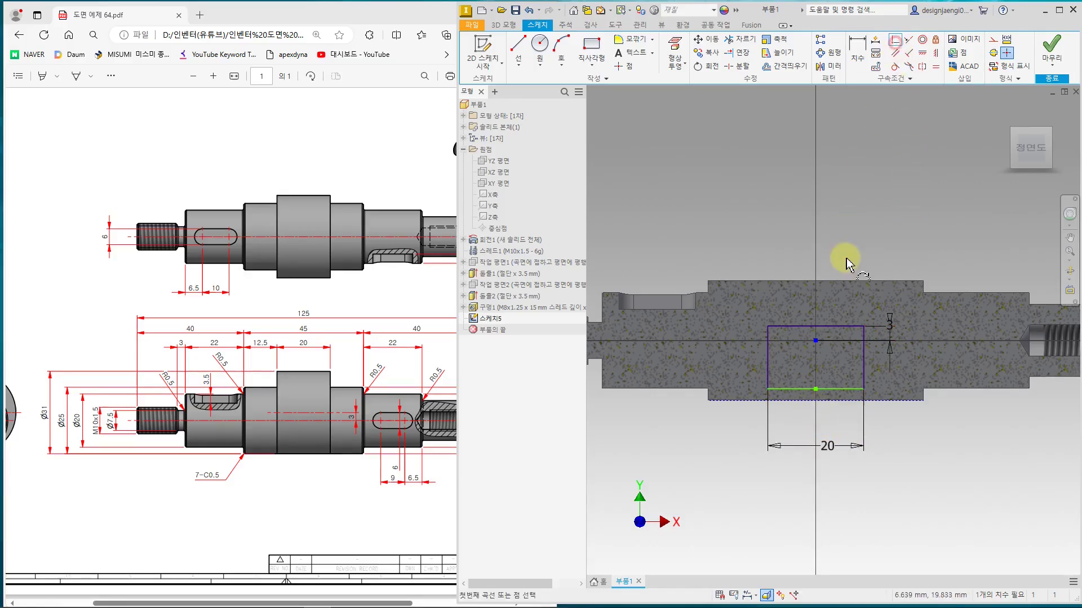
click(816, 389)
click(816, 402)
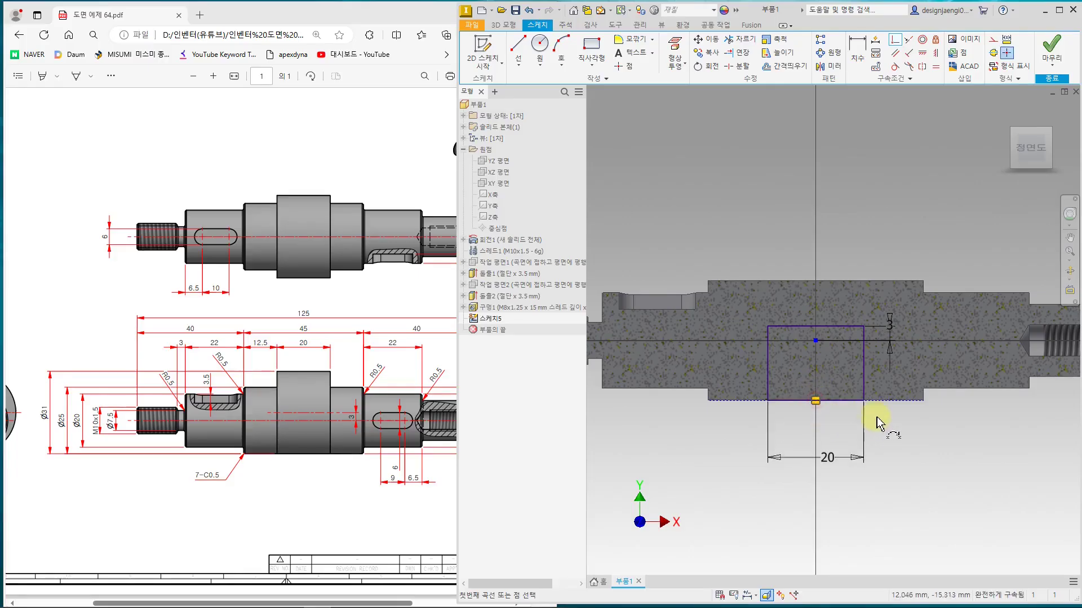
key(Escape)
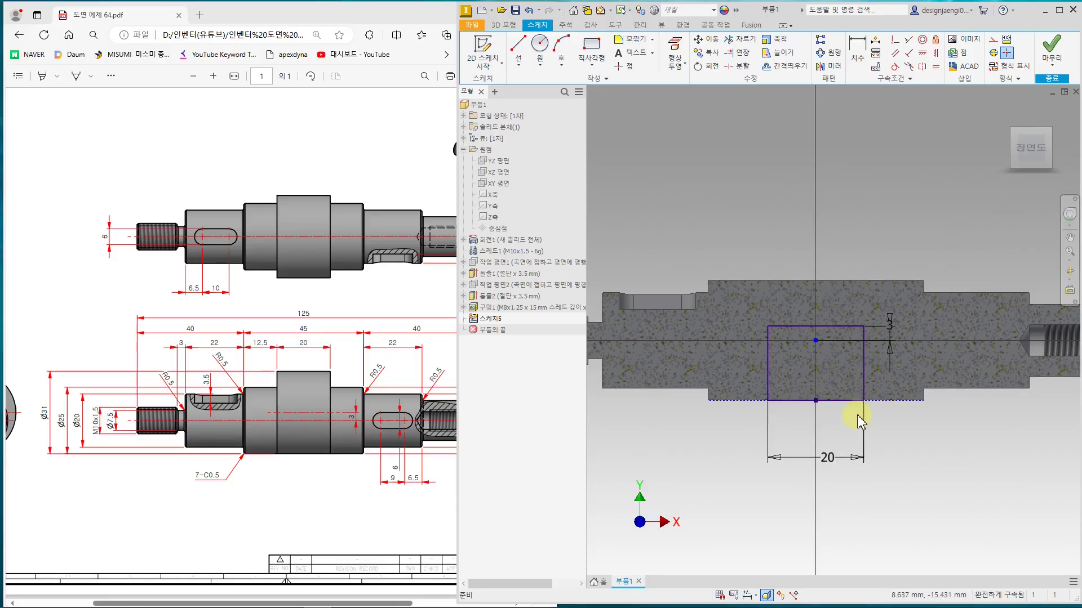
- Convert the rectangle's upper edge to a centerline and finish the sketch
click(830, 326)
click(996, 54)
click(935, 405)
click(1049, 50)
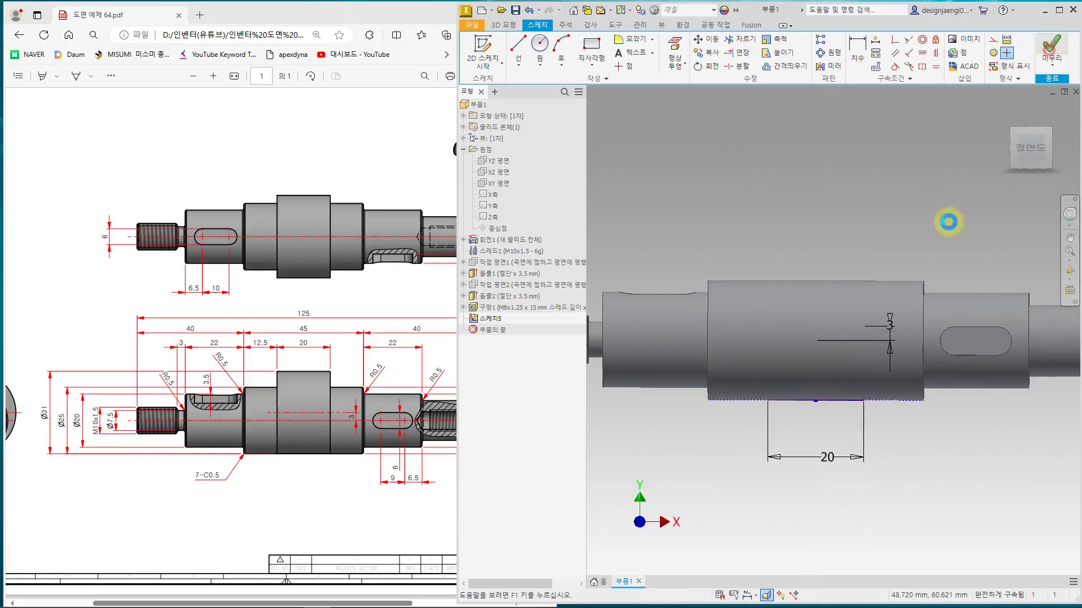
- Revolve the rectangle a full 360 degrees around its centerline, joined to the shaft, to form the eccentric section
click(540, 46)
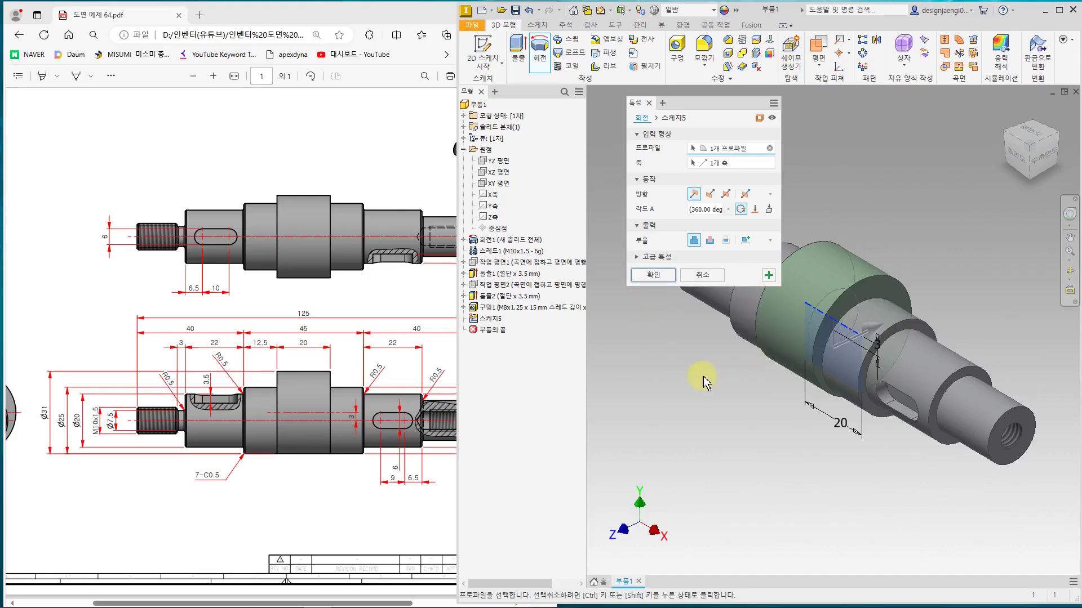
click(635, 276)
mouse_move(767, 454)
shift+middle_down()
mouse_move(828, 444)
mouse_move(759, 454)
mouse_move(794, 449)
mouse_move(802, 469)
shift+middle_up()
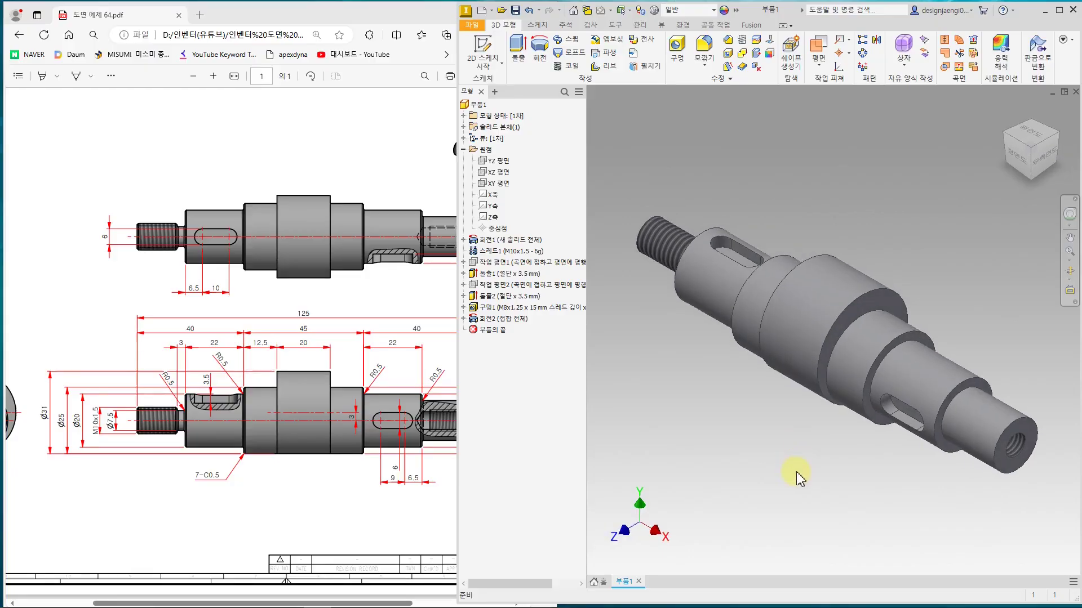
- Start a 0.5 mm fillet on the two inner shoulder corners on the tapped-hole side, leaving out the eccentric section's edge
drag(456, 406, 557, 405)
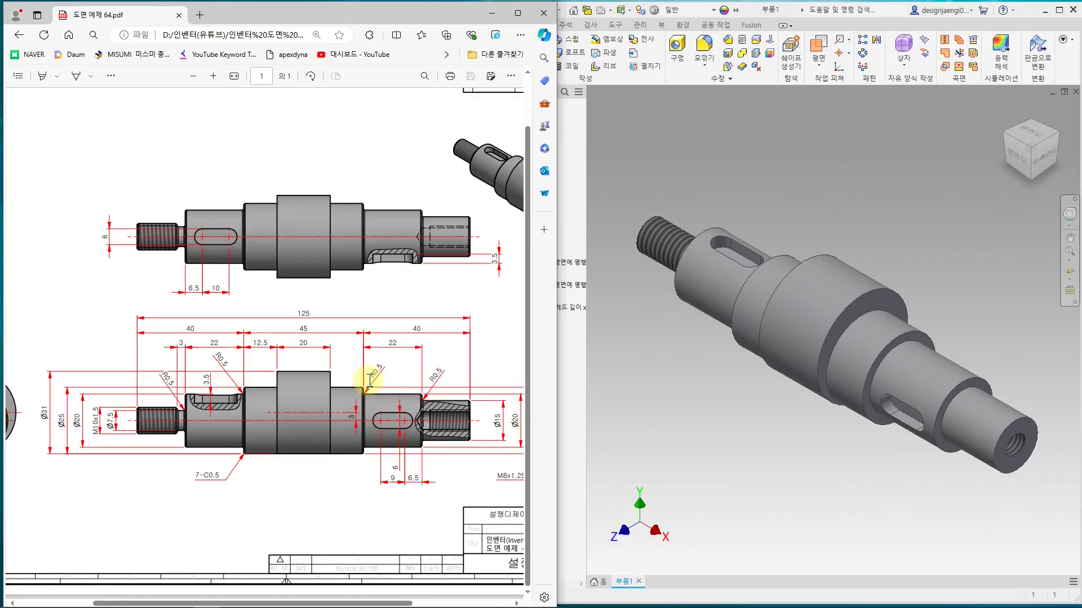
click(571, 263)
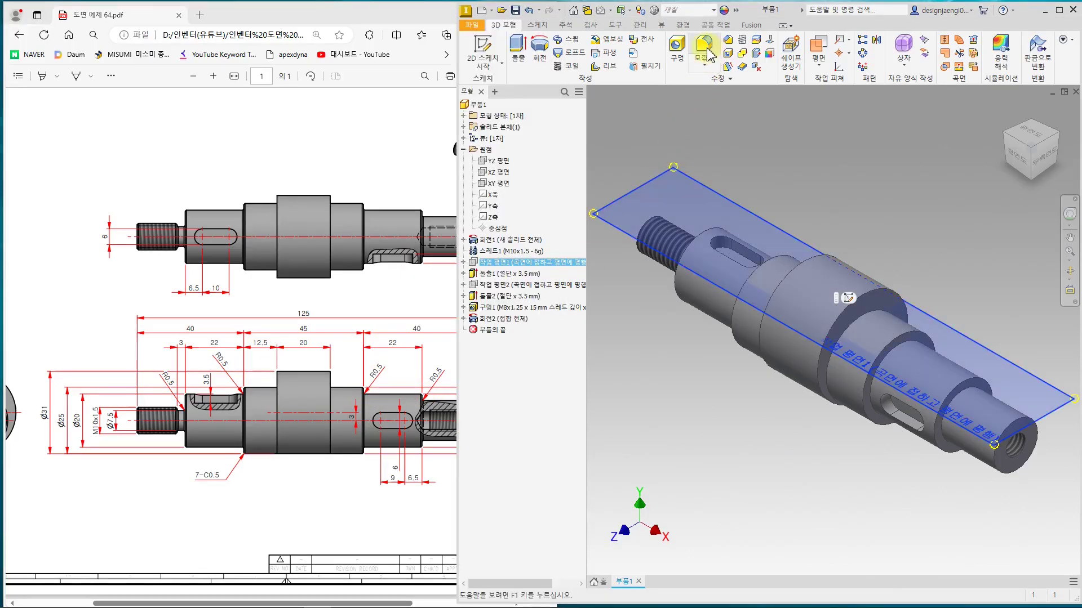
click(702, 127)
click(697, 46)
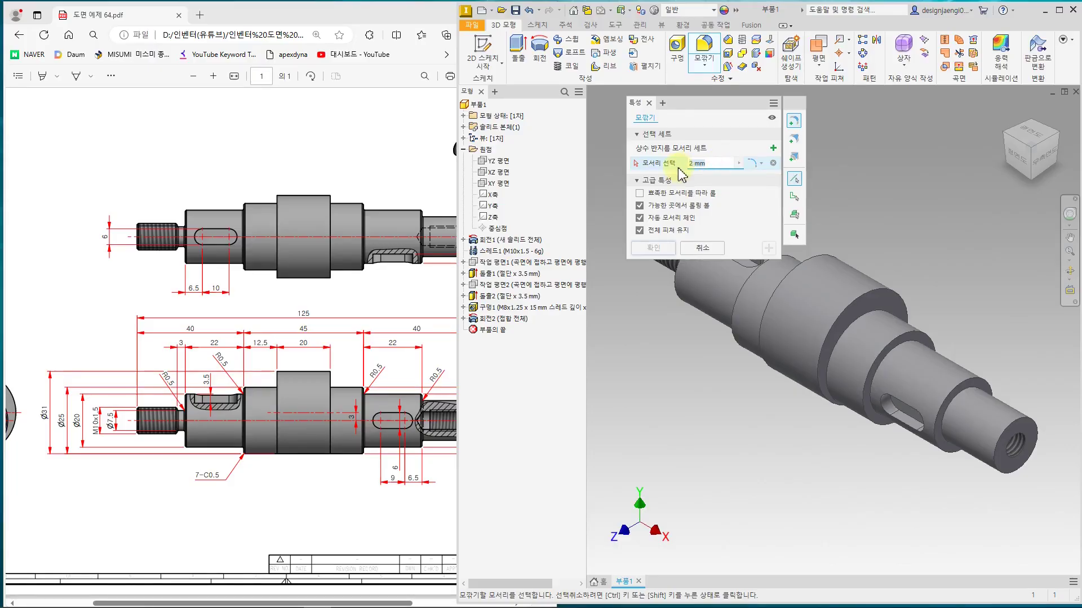
text(0.5)
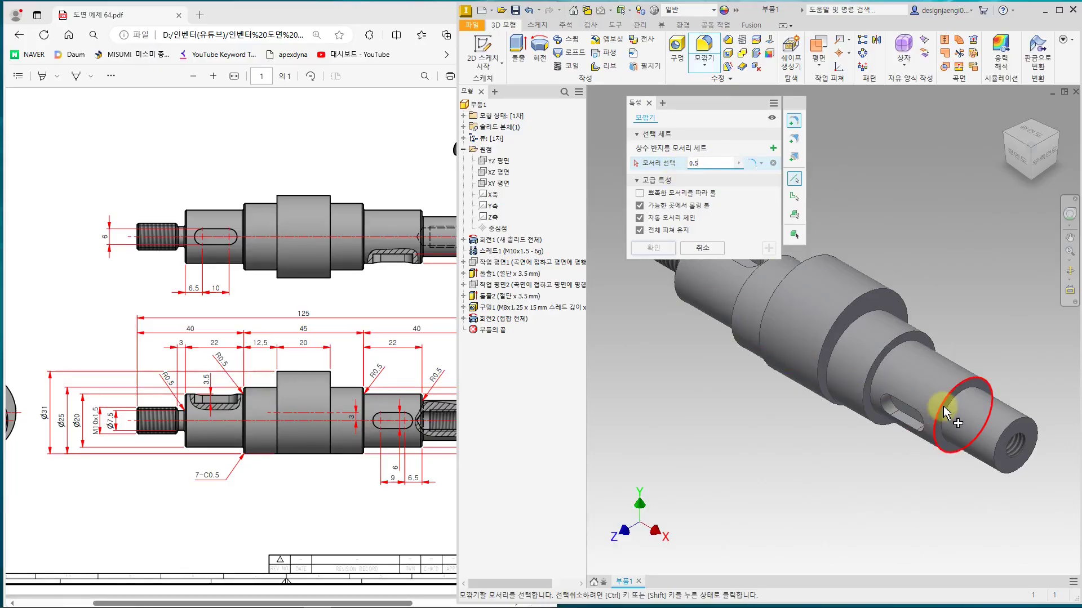
click(950, 407)
click(887, 356)
click(855, 322)
middle_drag(724, 399, 850, 434)
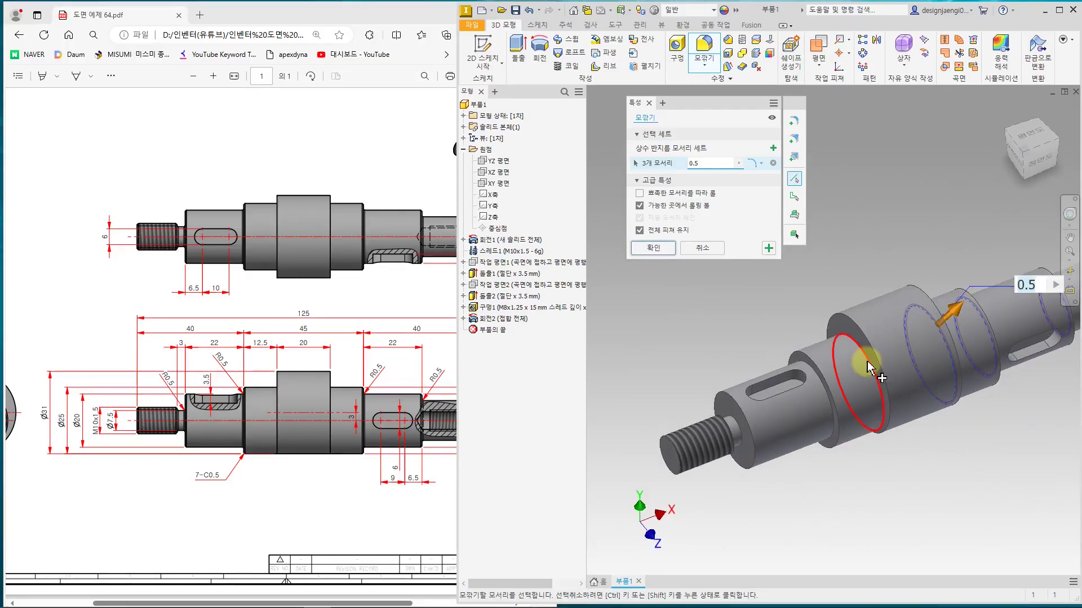
shift+middle_drag(869, 369, 903, 437)
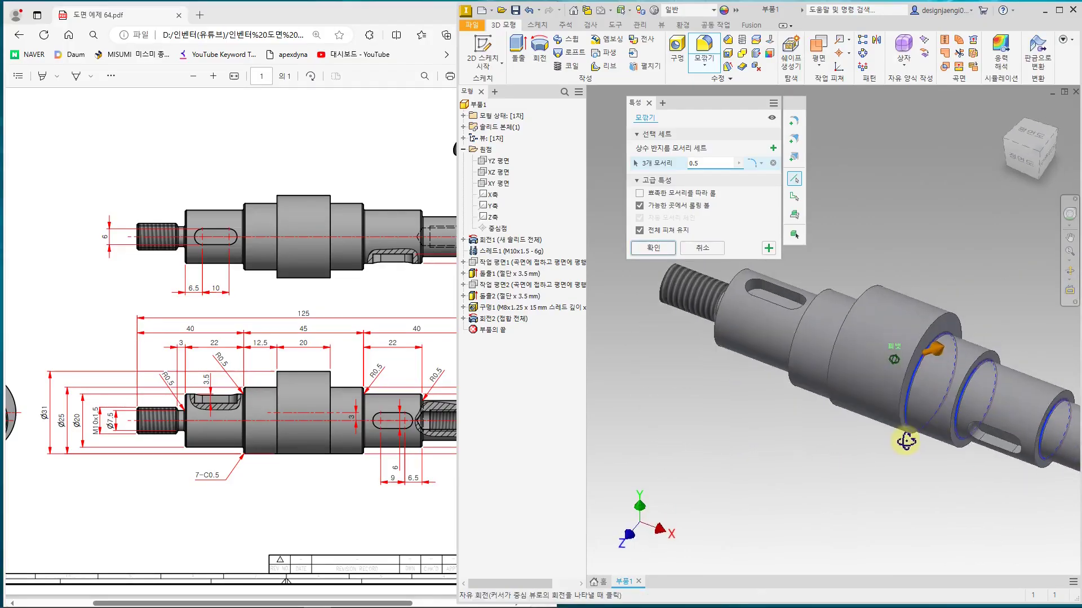
ctrl+click(912, 389)
- Add the keyway section's inner shoulder corner and both thread relief corners on the threaded side, and apply the 0.5 mm fillet
shift+middle_drag(822, 454, 846, 443)
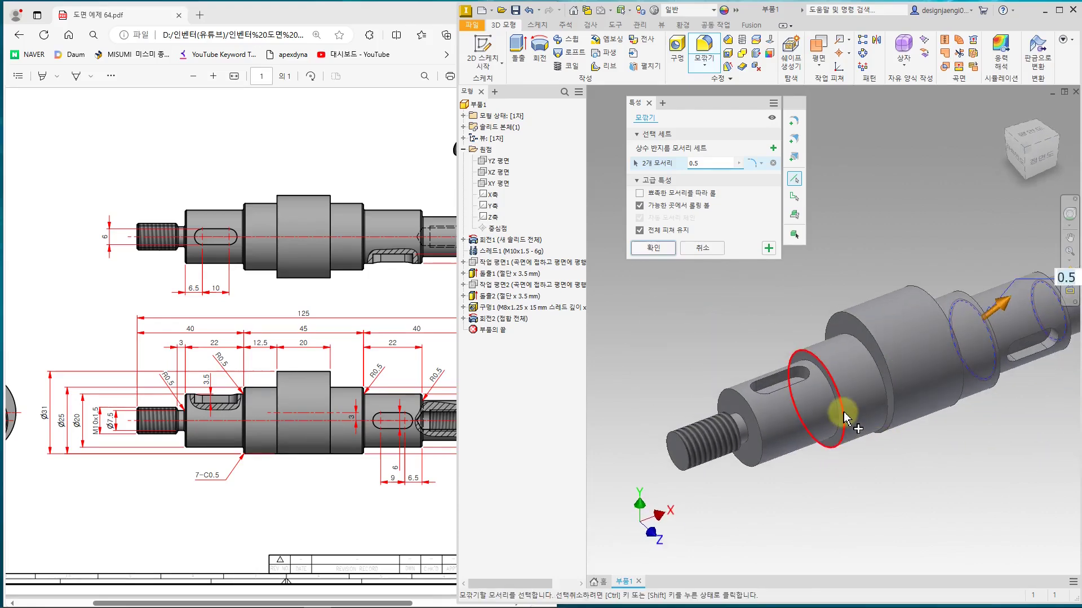
click(838, 413)
click(745, 438)
shift+middle_drag(756, 477, 716, 471)
scroll(706, 350, down, 5)
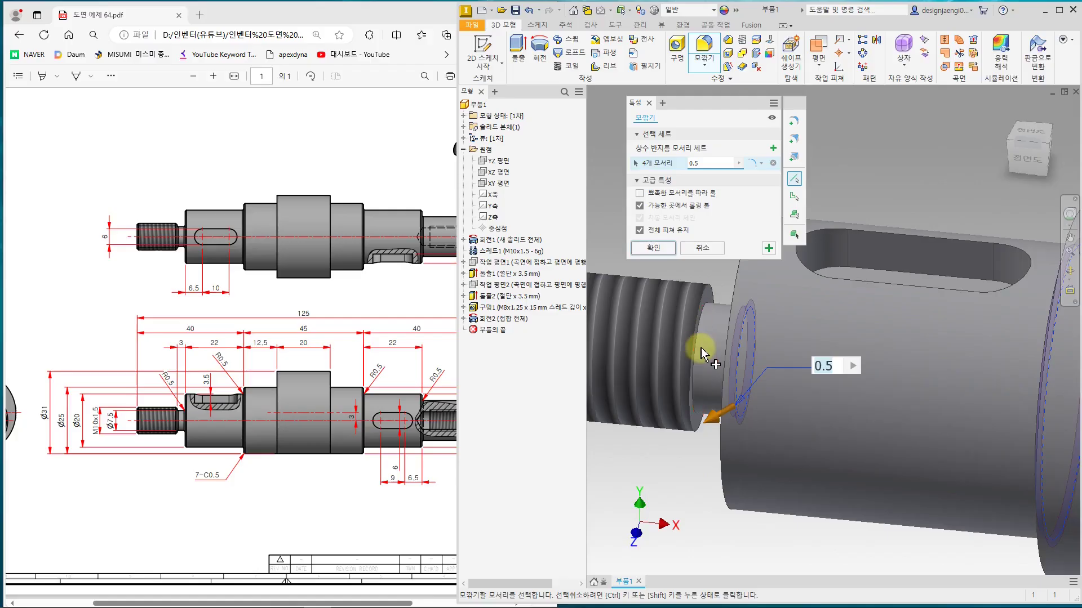
click(698, 354)
scroll(751, 411, up, 8)
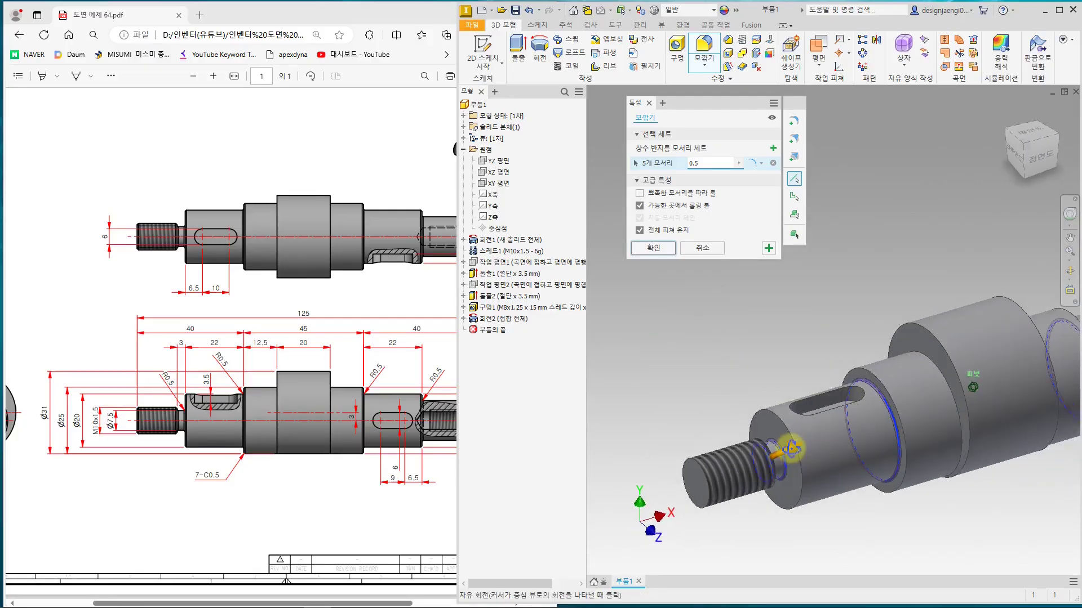
click(653, 248)
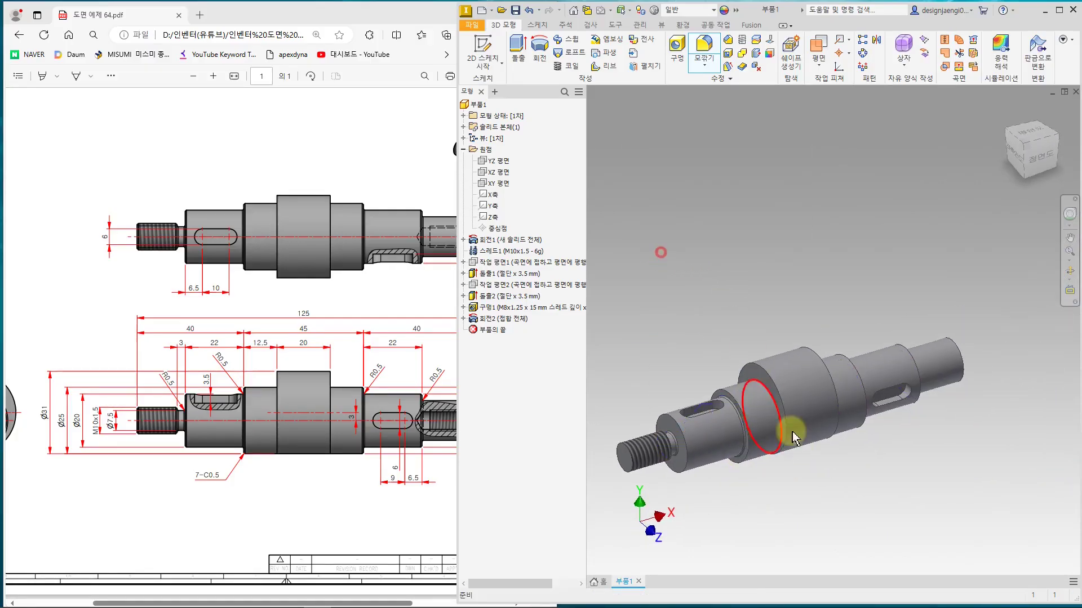
- Chamfer the outer edges of the thread, the stepped shoulders and the tapped end by 0.5 mm, omitting the eccentric section
click(727, 44)
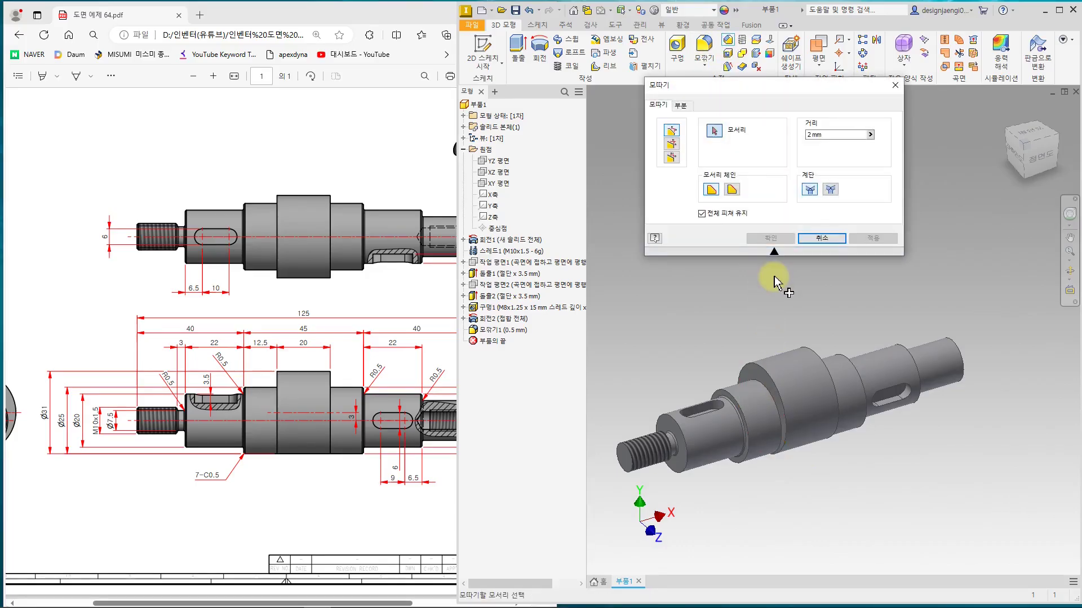
double_click(829, 136)
click(625, 457)
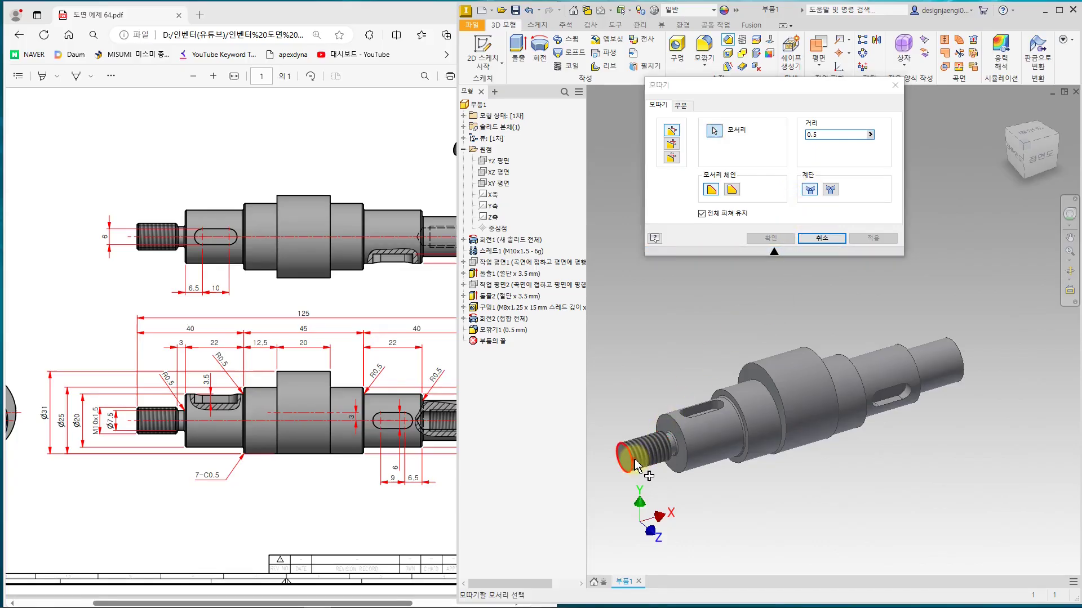
click(680, 446)
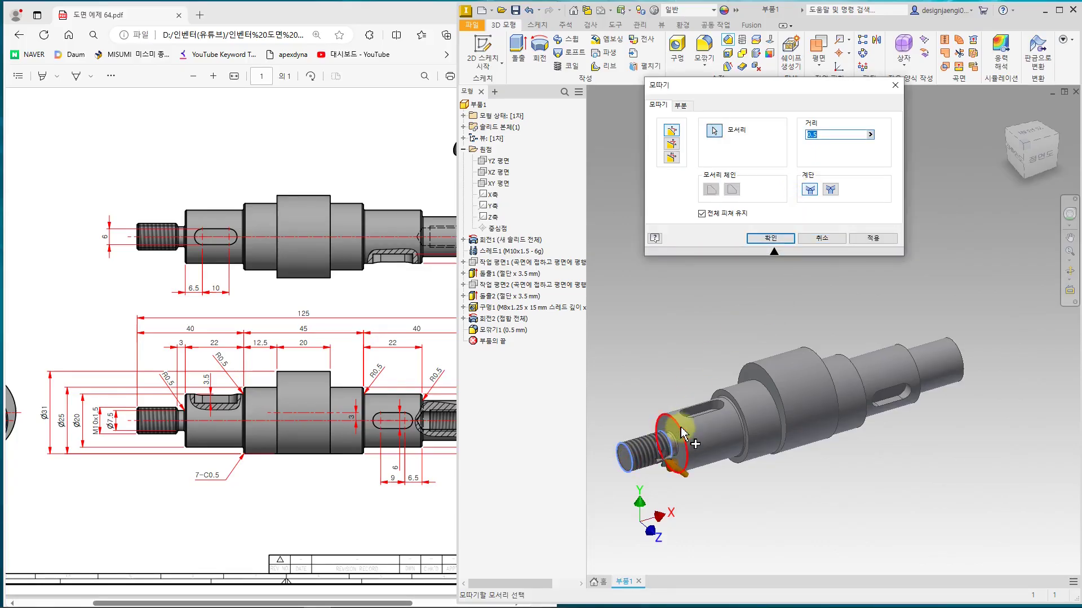
click(724, 417)
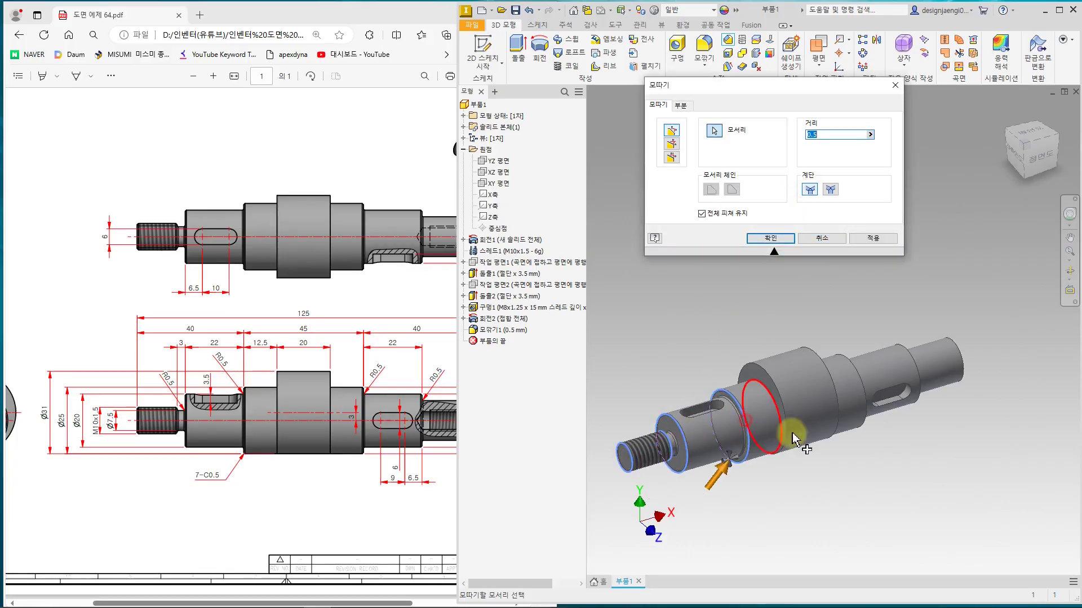
click(859, 383)
click(912, 373)
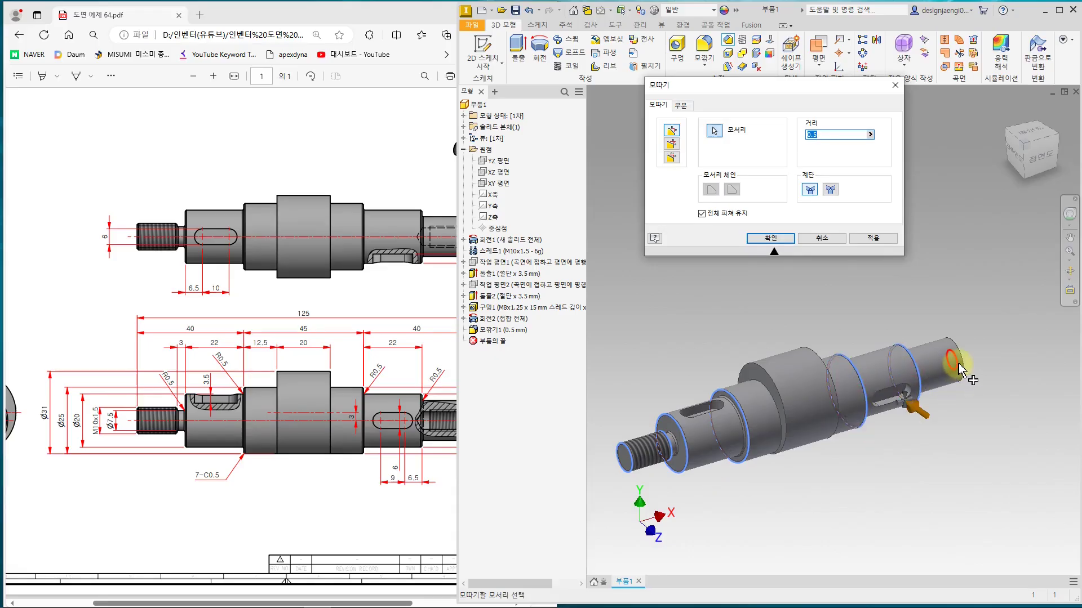
click(778, 241)
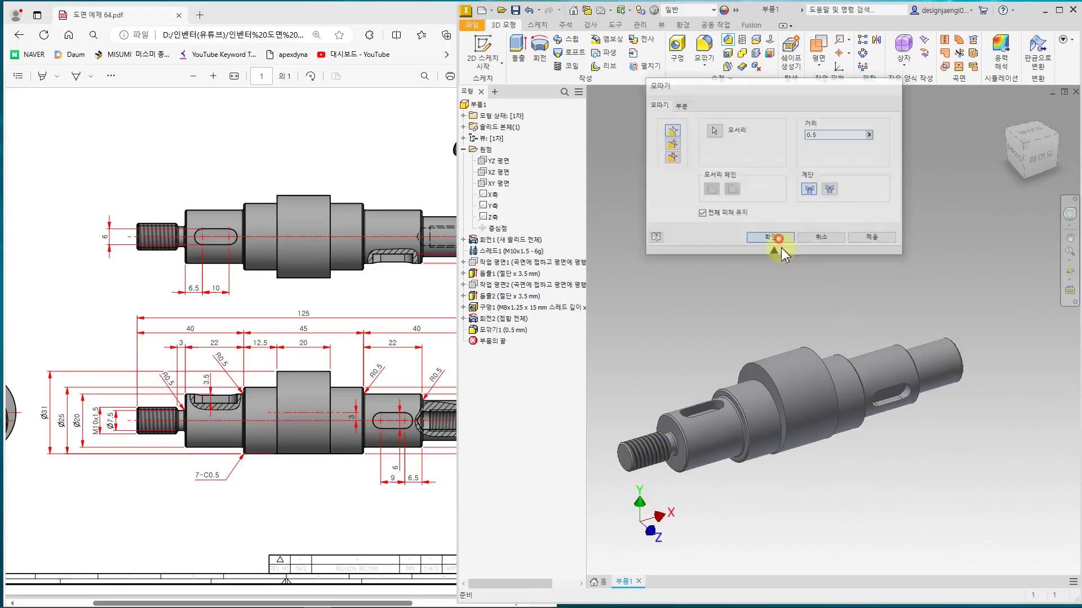
- Return the shaft to its isometric home view and compare it with the PDF drawing
shift+middle_drag(840, 488, 776, 494)
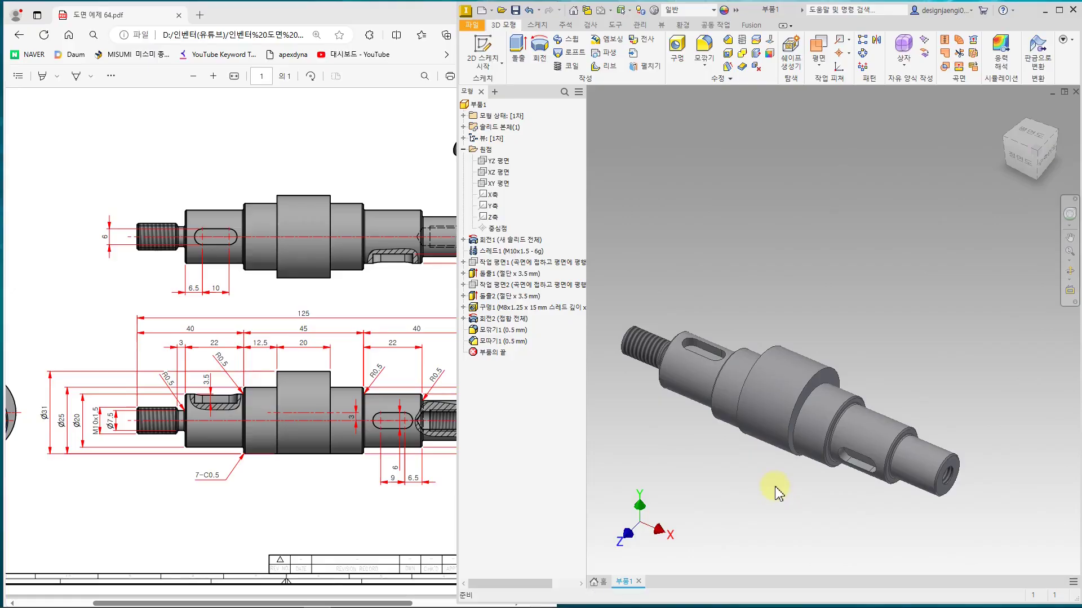
key(F6)
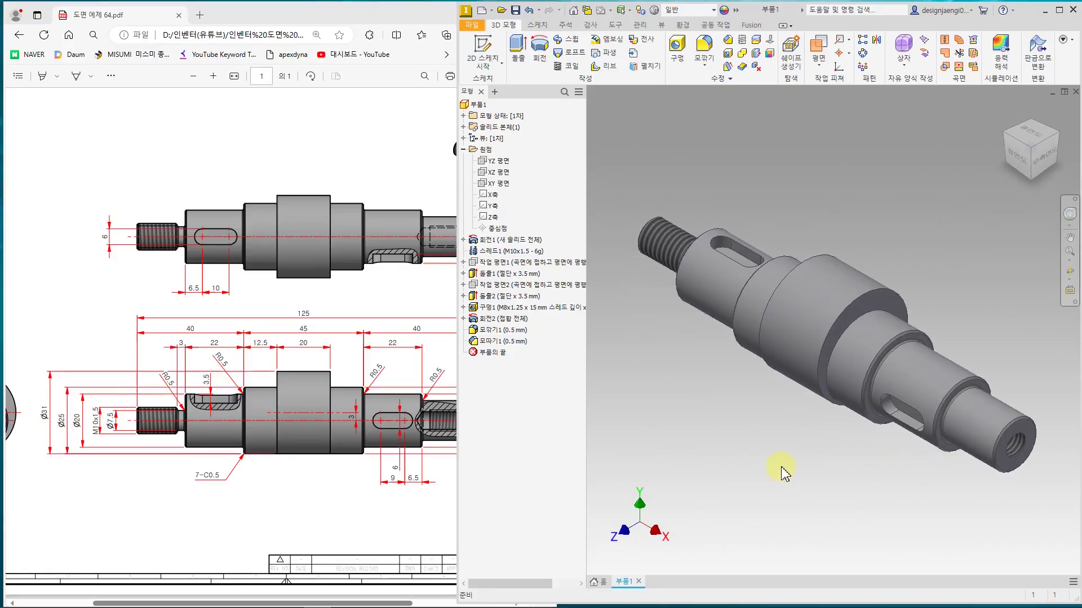
click(310, 451)
click(761, 426)
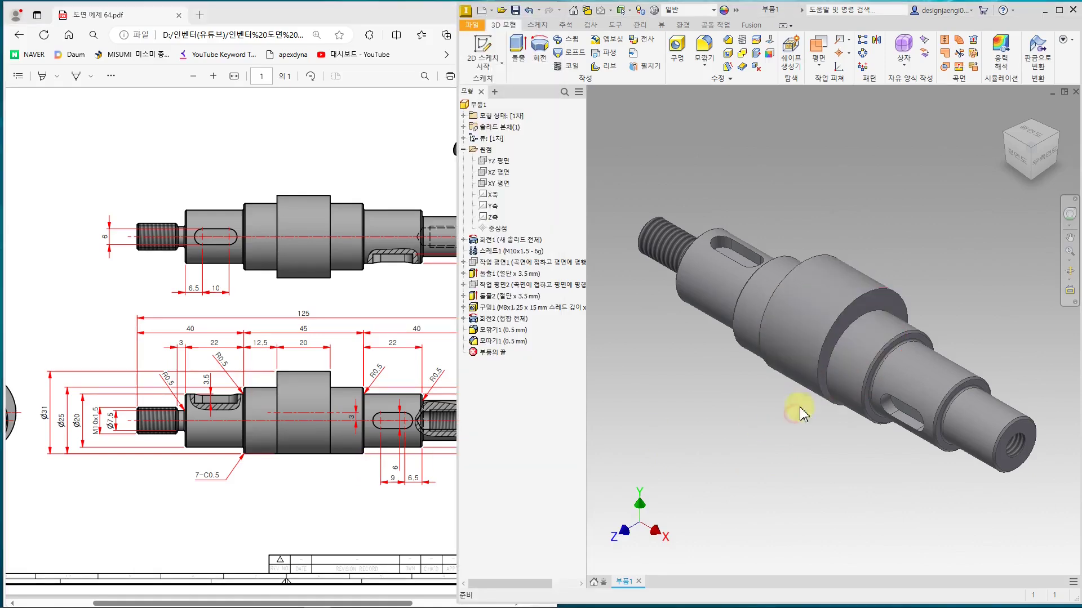
click(222, 379)
click(763, 470)
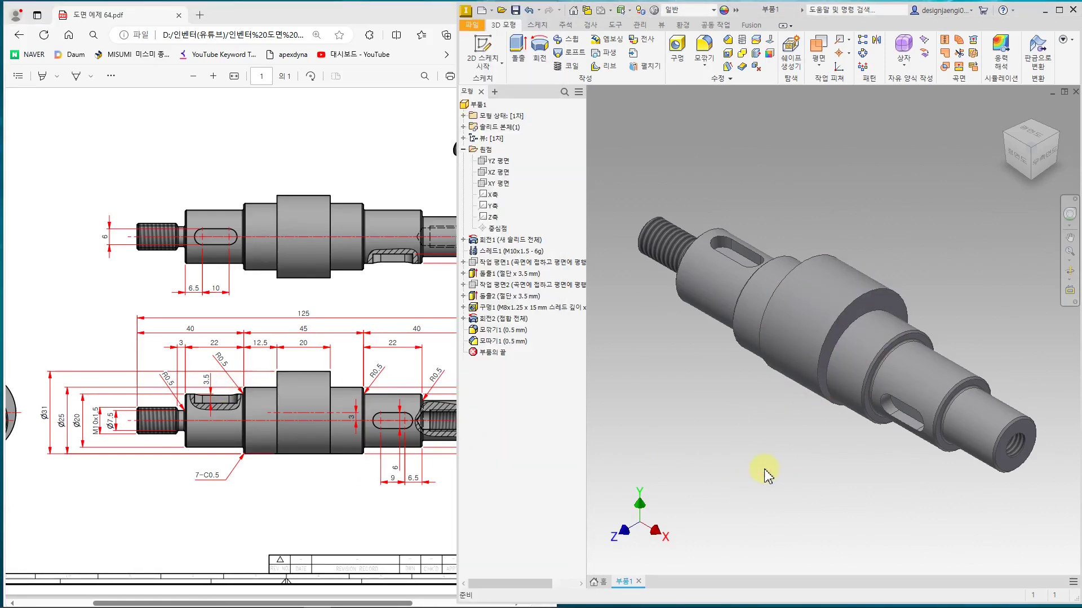